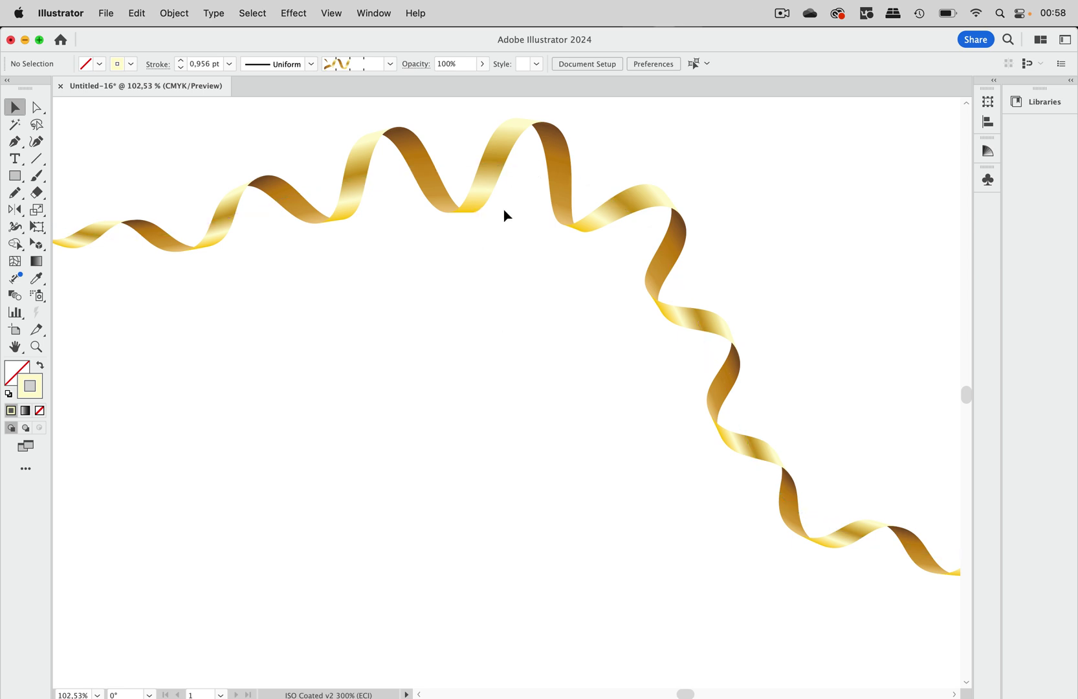
Scroll down to blank artboard area beside the gold ribbon at 78.42% zoom
{"action": "scroll", "coordinate": [473, 335], "scroll_direction": "down", "scroll_amount": 5}
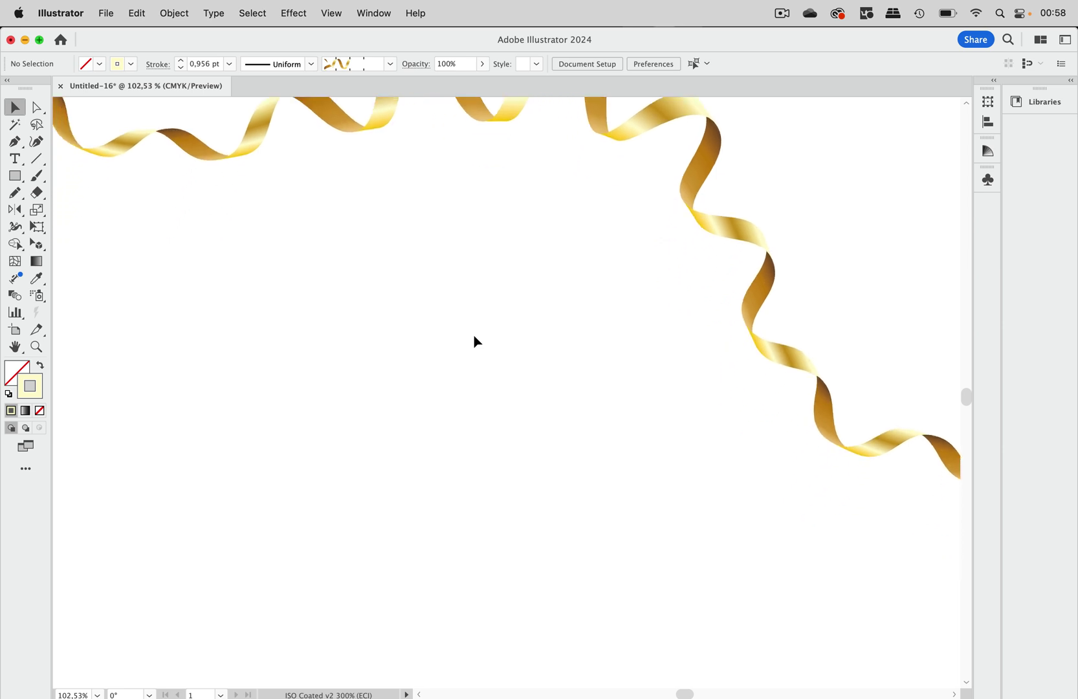
{"action": "scroll", "coordinate": [473, 335], "scroll_direction": "down", "scroll_amount": 2}
{"action": "scroll", "coordinate": [472, 335], "scroll_direction": "down", "scroll_amount": 3}
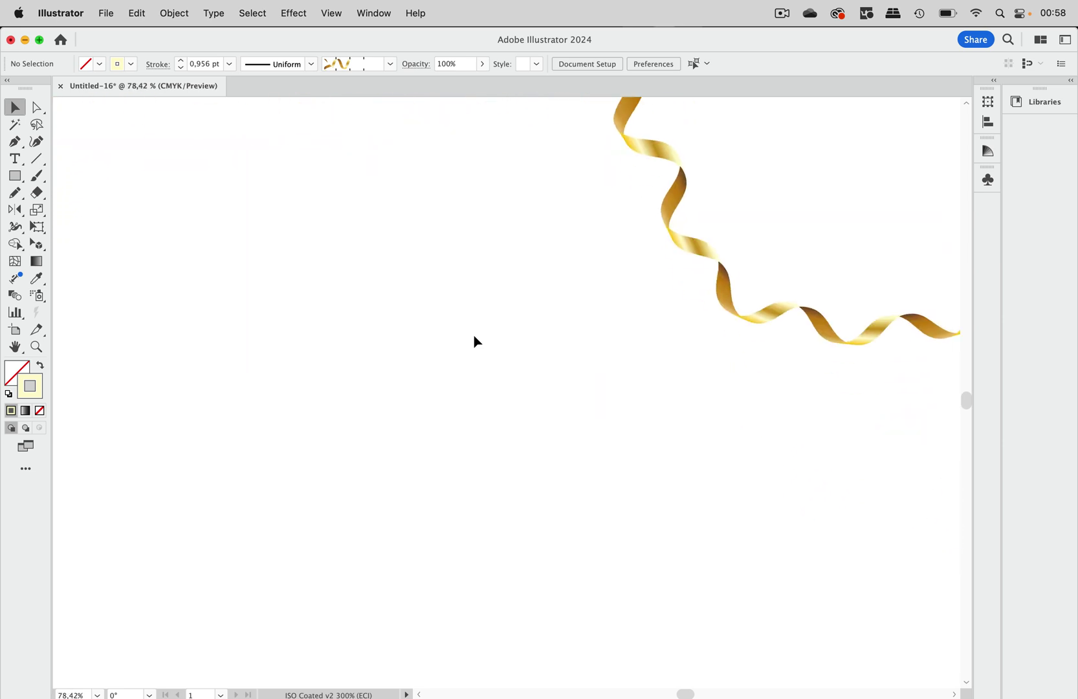
Draw a horizontal straight line beside the ribbon with a black stroke
{"action": "left_click", "coordinate": [36, 158]}
{"action": "left_click_drag", "start_coordinate": [229, 282], "coordinate": [521, 283]}
{"action": "left_click", "coordinate": [136, 62]}
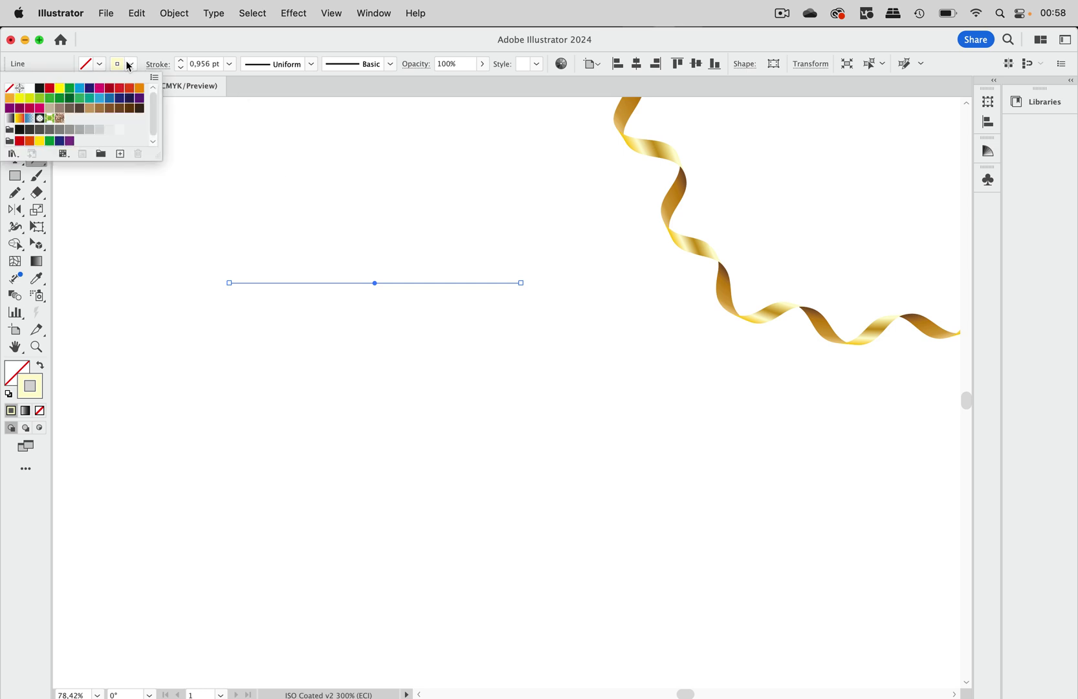
{"action": "left_click", "coordinate": [39, 87]}
{"action": "left_click", "coordinate": [156, 32]}
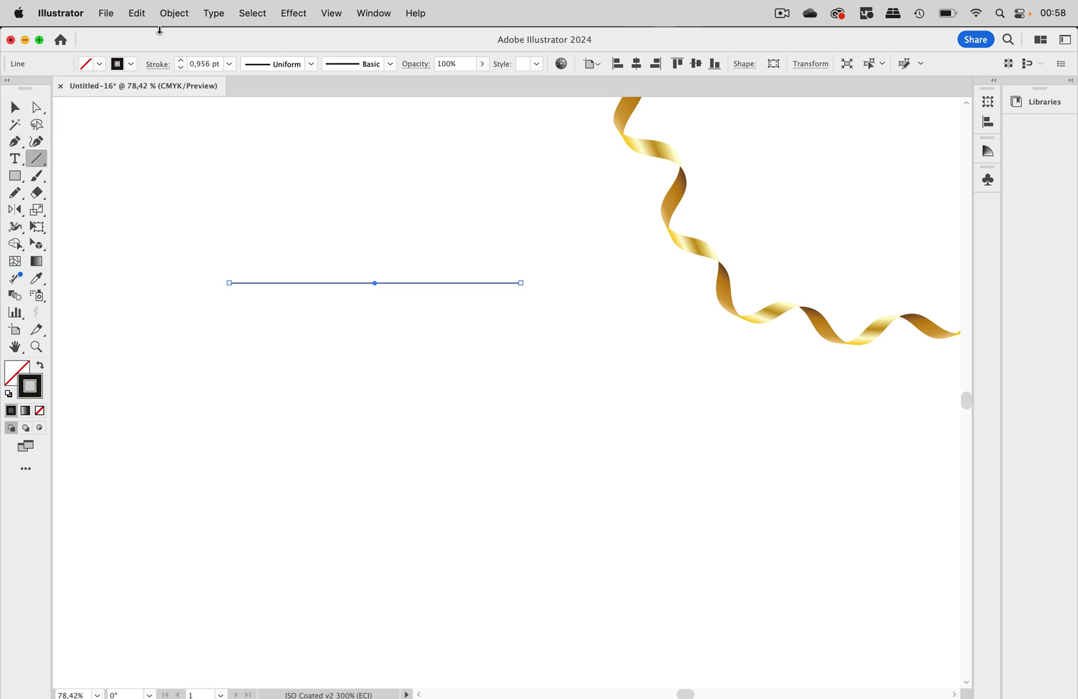
{"action": "left_click", "coordinate": [253, 161]}
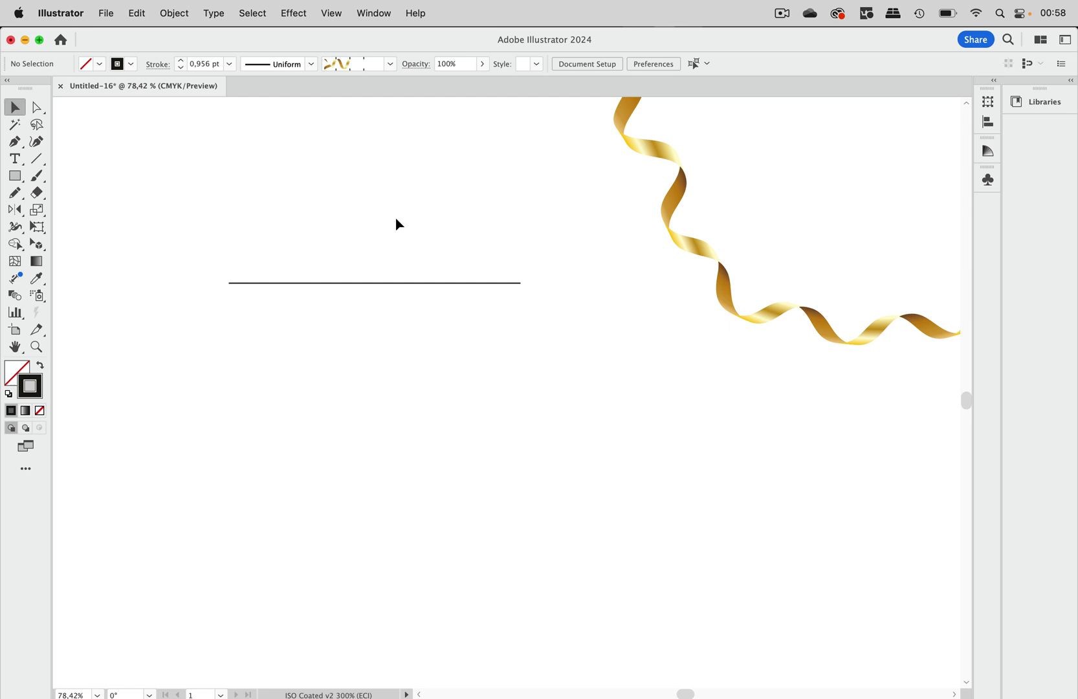
{"action": "left_click", "coordinate": [420, 283]}
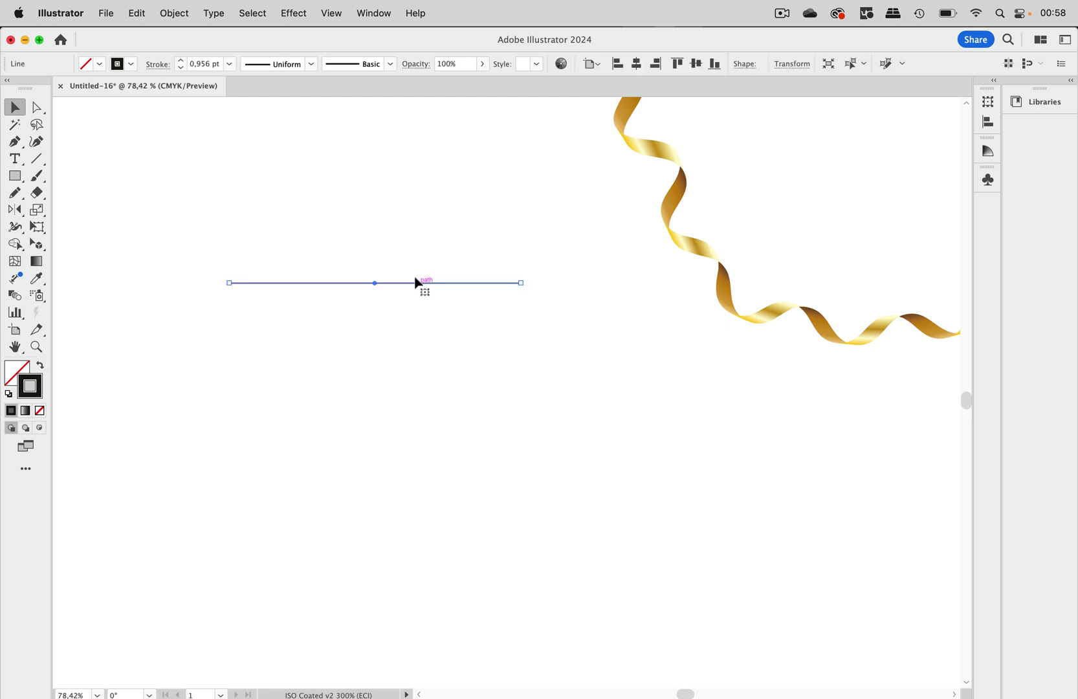
Apply a smooth Zig Zag effect to the line: size 13,05 mm, 7 ridges per segment
{"action": "left_click", "coordinate": [293, 13]}
{"action": "mouse_move", "coordinate": [340, 166]}
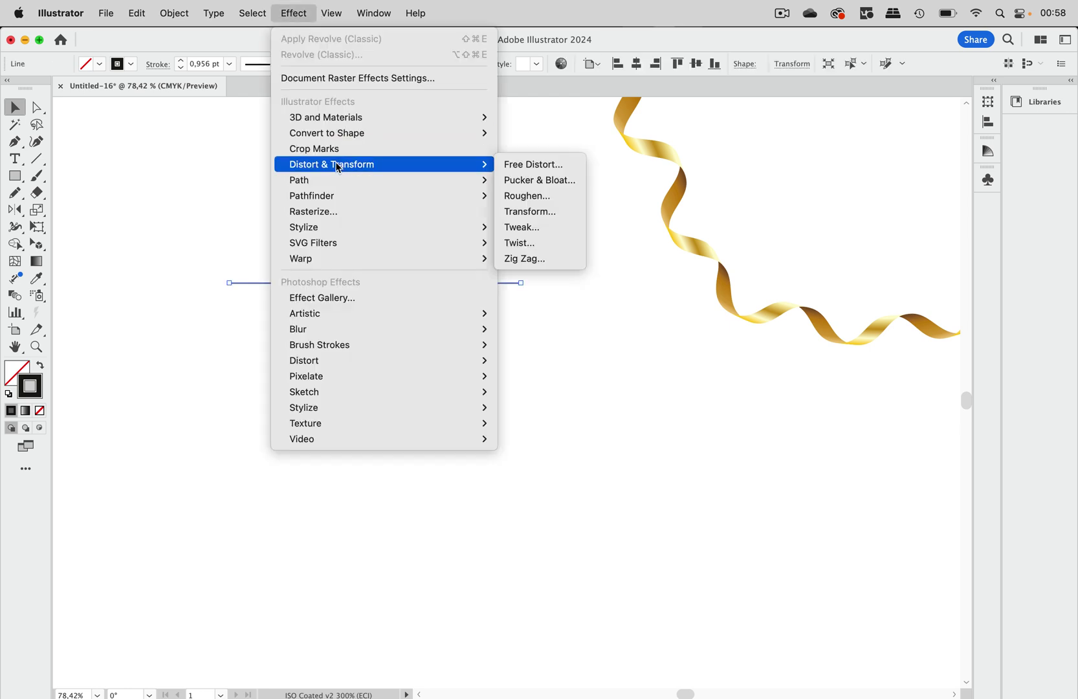
{"action": "left_click", "coordinate": [542, 259]}
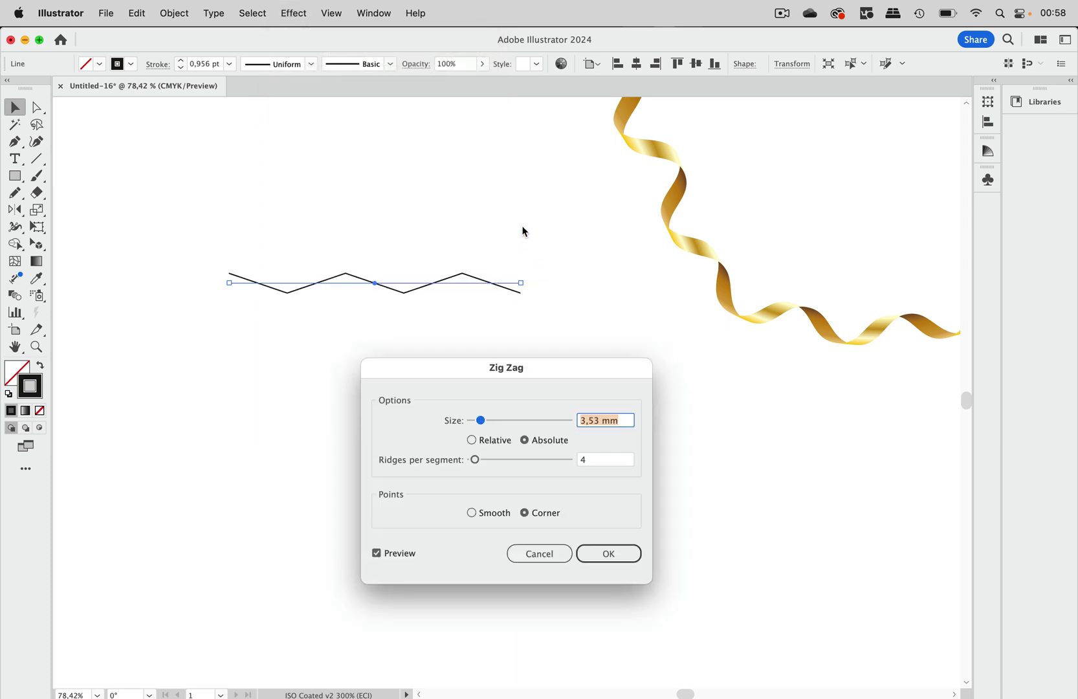
{"action": "left_click_drag", "start_coordinate": [473, 363], "coordinate": [375, 342]}
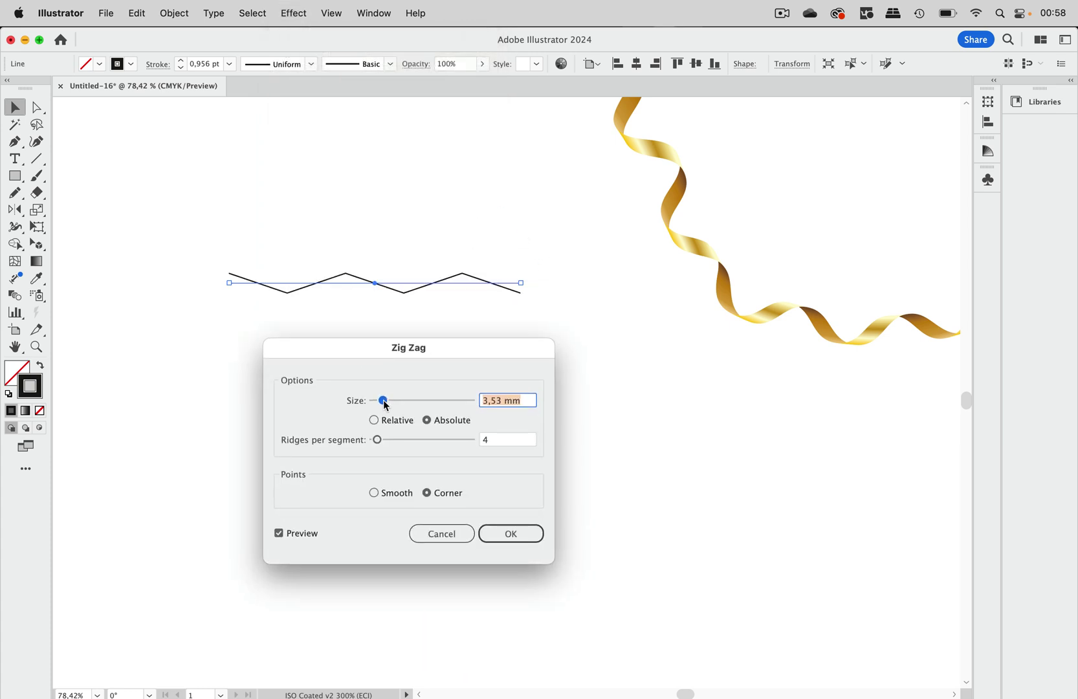
{"action": "left_click_drag", "start_coordinate": [383, 400], "coordinate": [382, 438]}
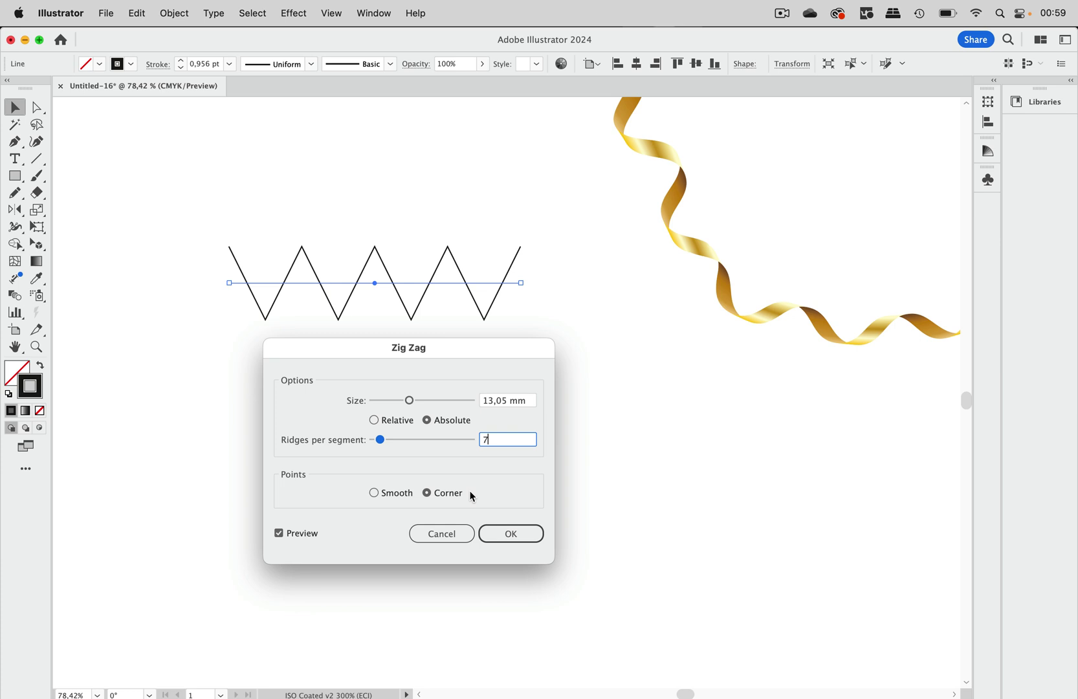
{"action": "left_click", "coordinate": [403, 497]}
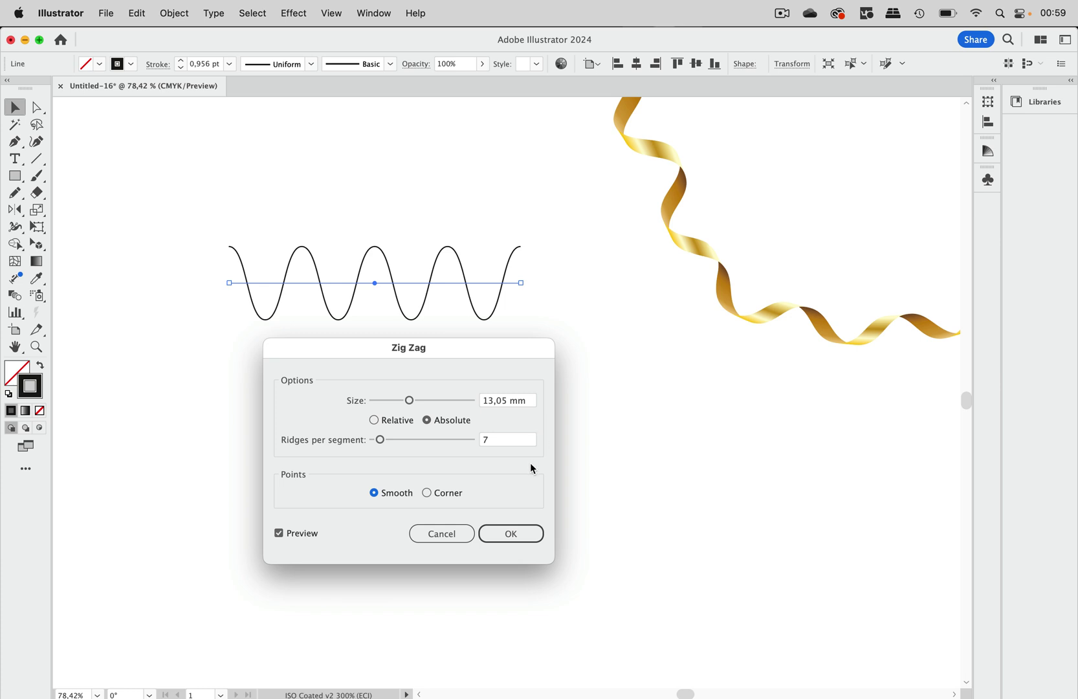
{"action": "left_click", "coordinate": [516, 533]}
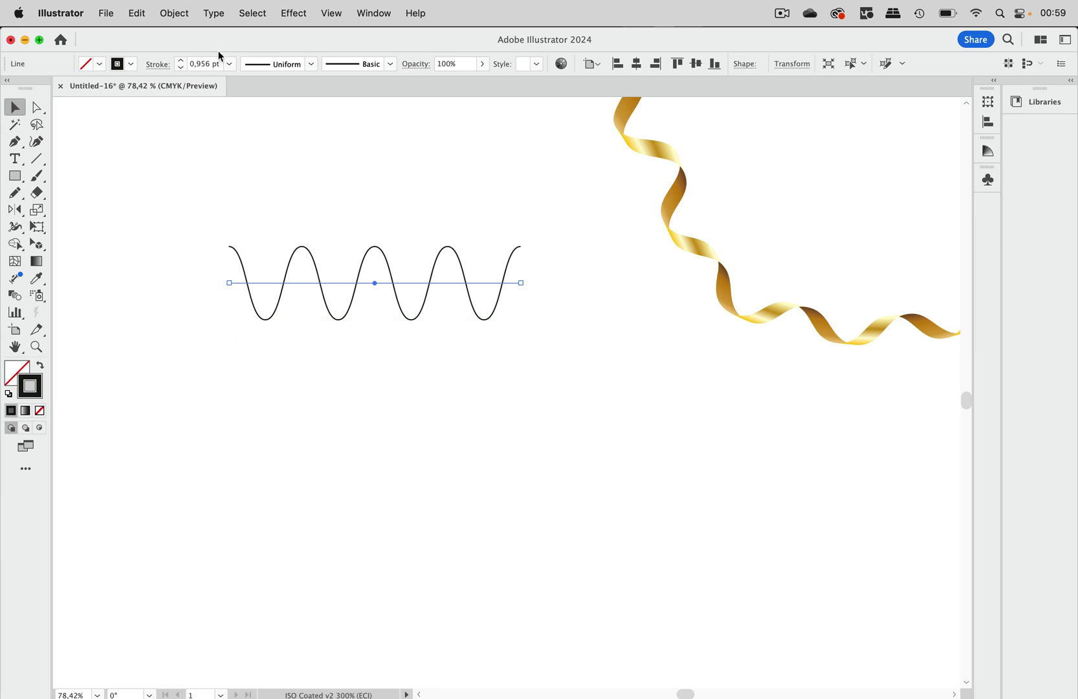
Expand the wave's Zig Zag appearance into a plain path with Object > Expand Appearance
{"action": "left_click", "coordinate": [173, 14]}
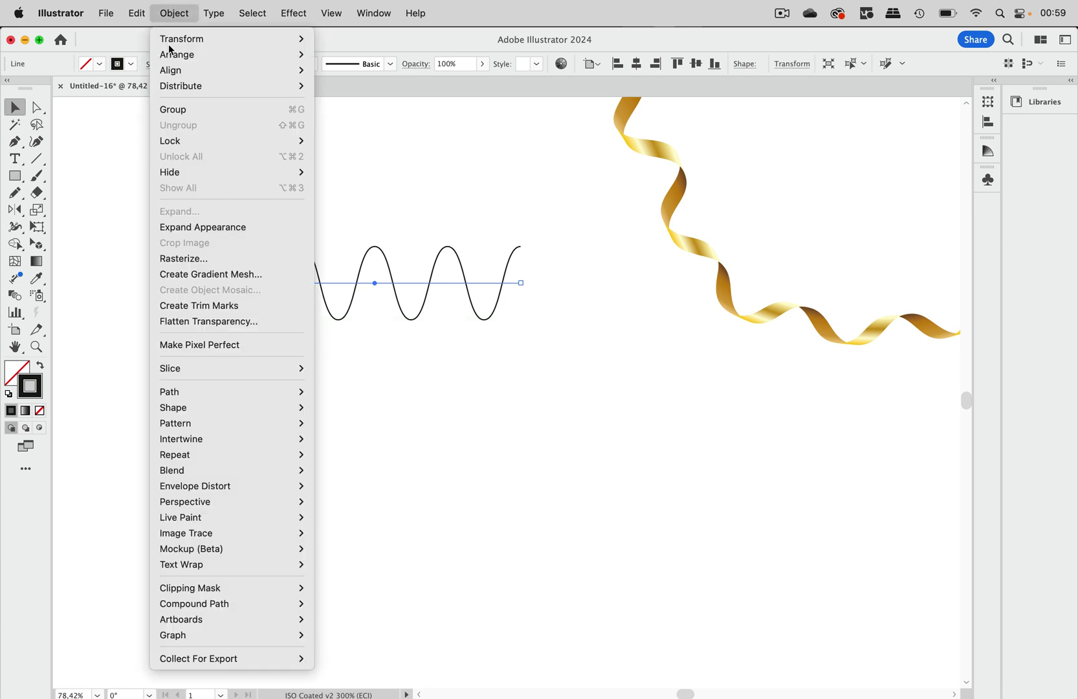
{"action": "left_click", "coordinate": [190, 227]}
{"action": "left_click", "coordinate": [327, 232]}
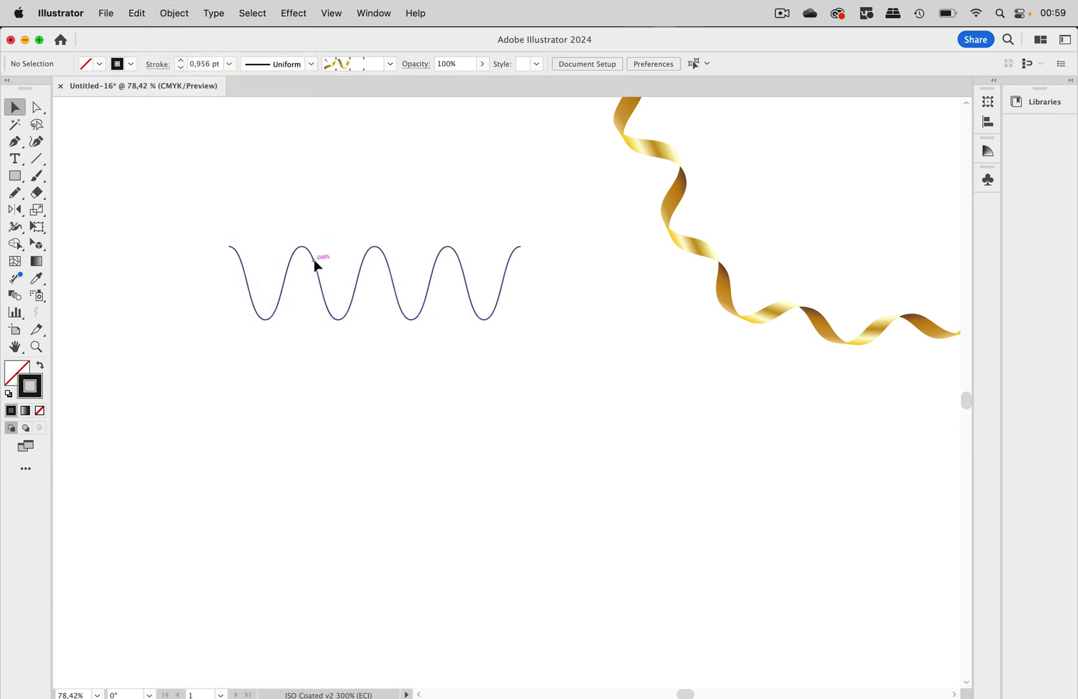
Alt-drag a copy of the wave 4,86 mm to the right of the original
{"action": "left_click_drag", "start_coordinate": [315, 265], "coordinate": [331, 265]}
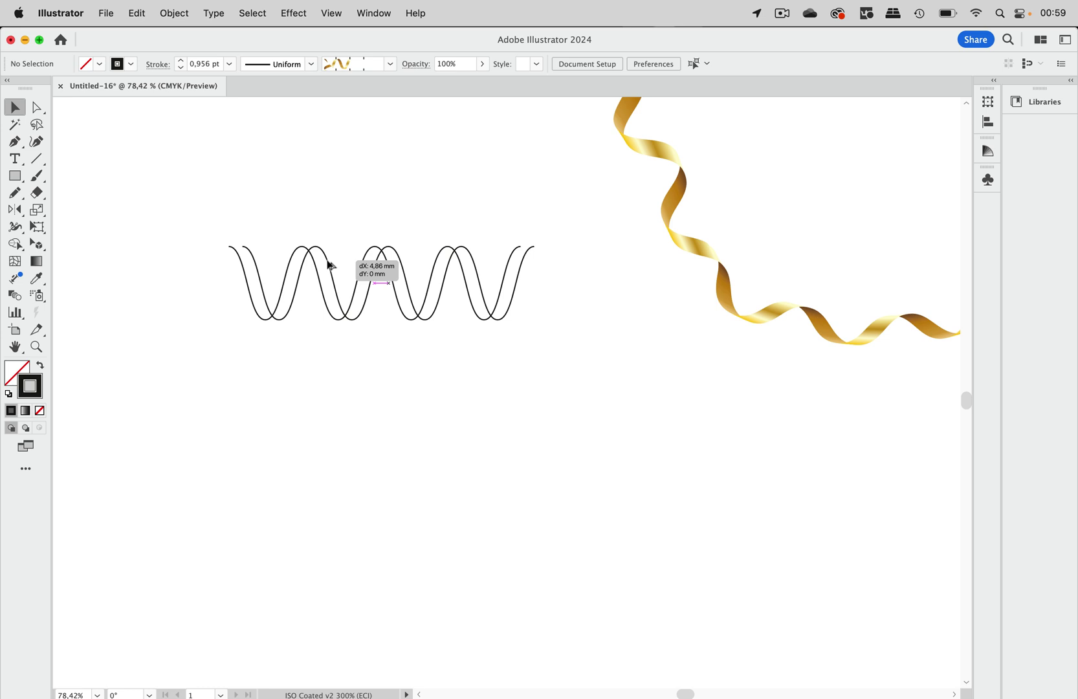
{"action": "left_click_drag", "start_coordinate": [331, 266], "coordinate": [330, 264]}
{"action": "scroll", "coordinate": [328, 261], "scroll_direction": "up", "scroll_amount": 5}
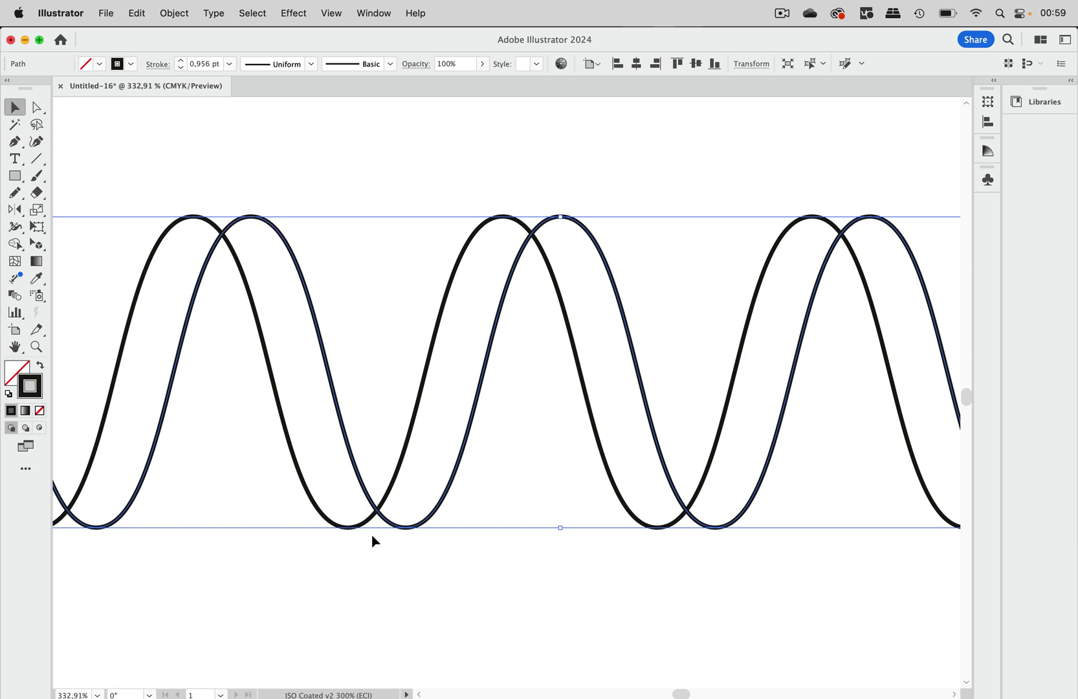
Draw a horizontal line joining the first pair of matching wave peaks
{"action": "left_click", "coordinate": [263, 167]}
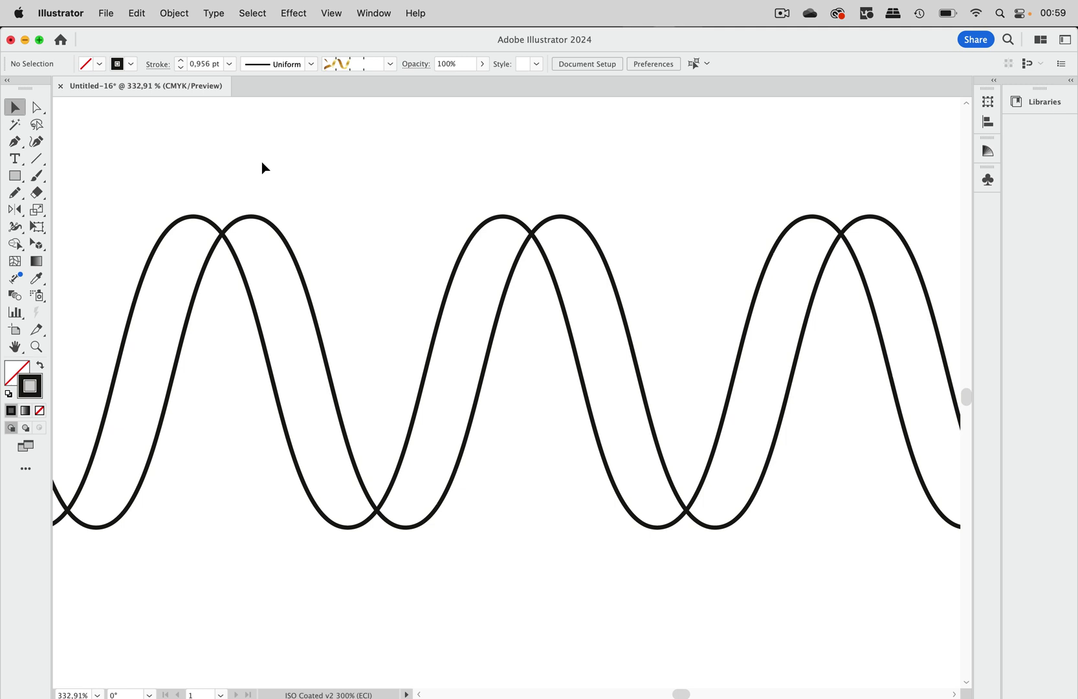
{"action": "left_click", "coordinate": [37, 159]}
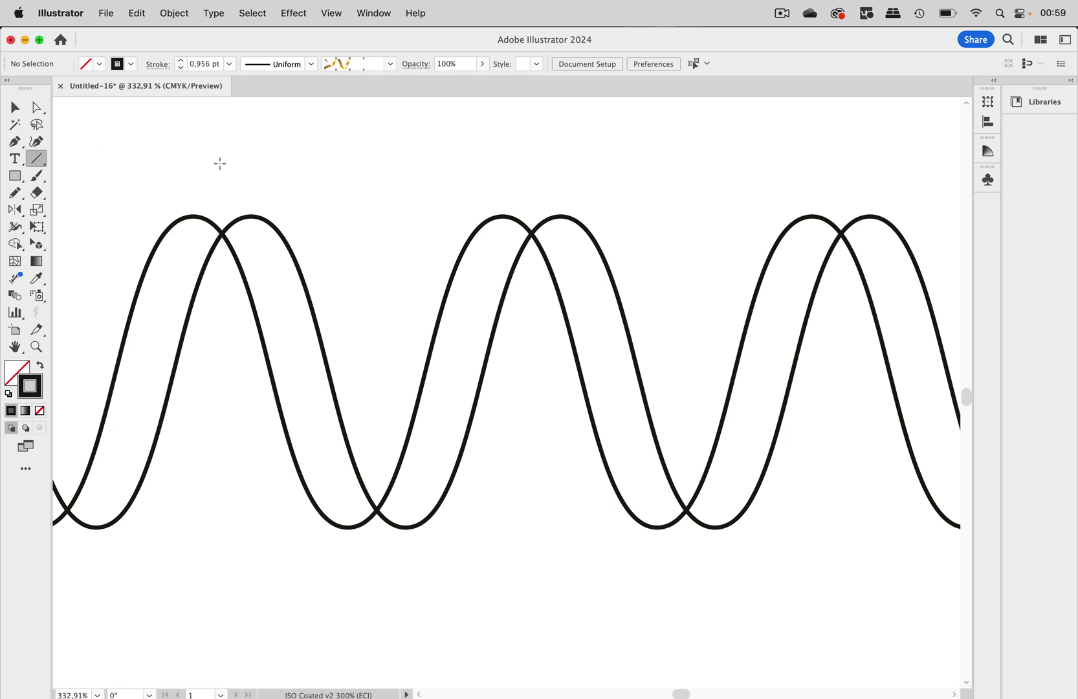
{"action": "key", "text": "a"}
{"action": "left_click", "coordinate": [213, 224]}
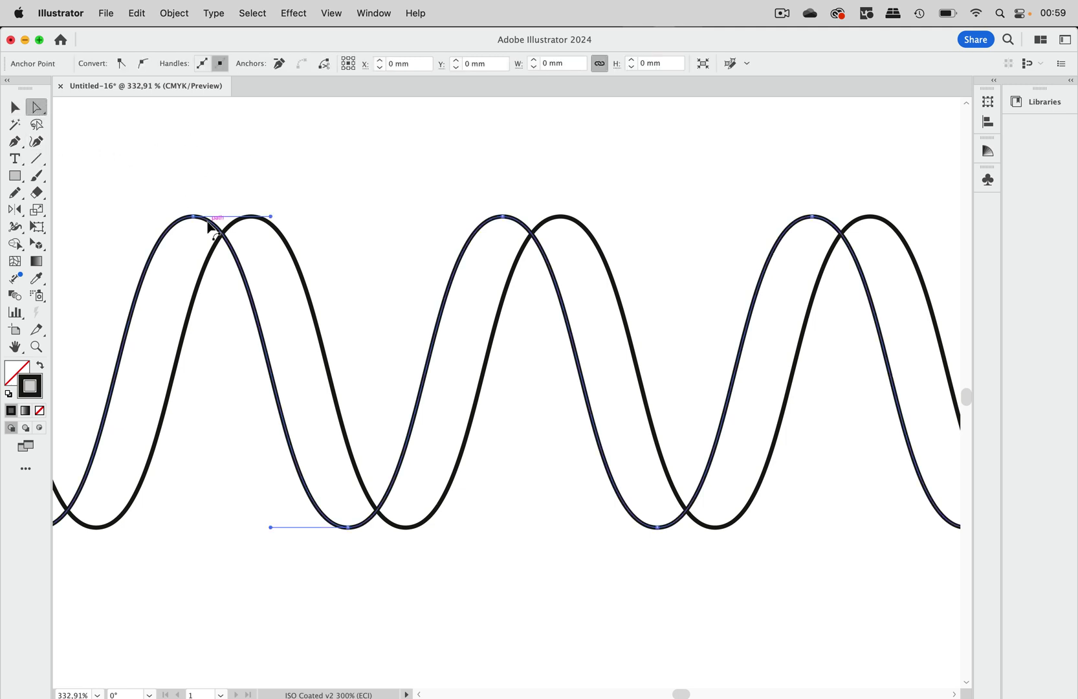
{"action": "left_click", "coordinate": [231, 173]}
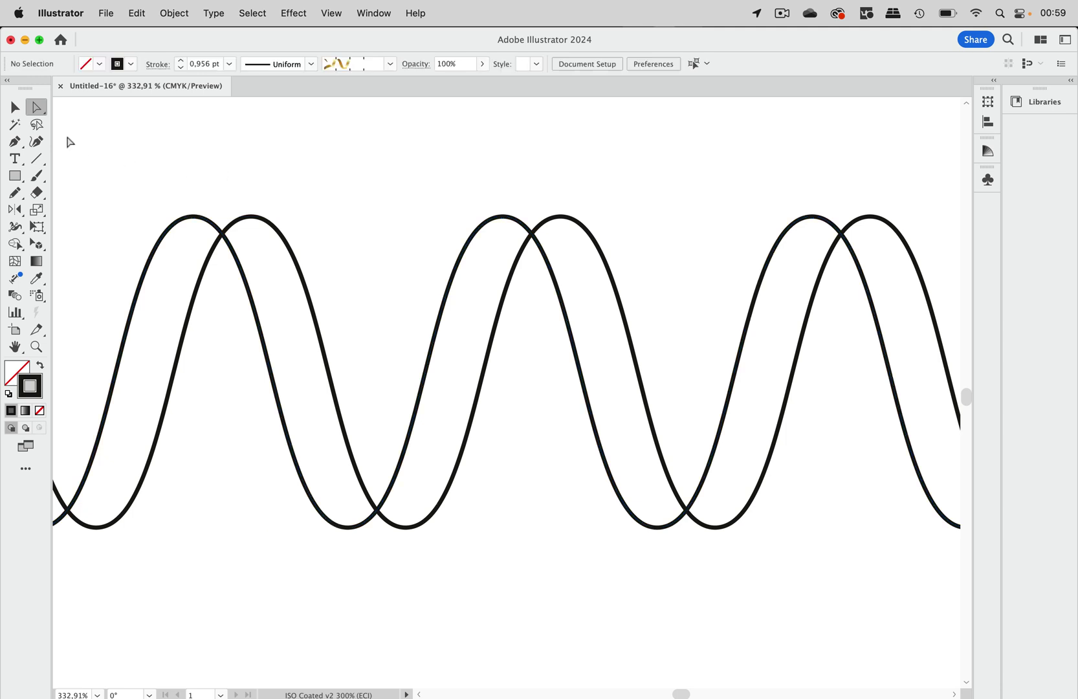
{"action": "left_click", "coordinate": [37, 159]}
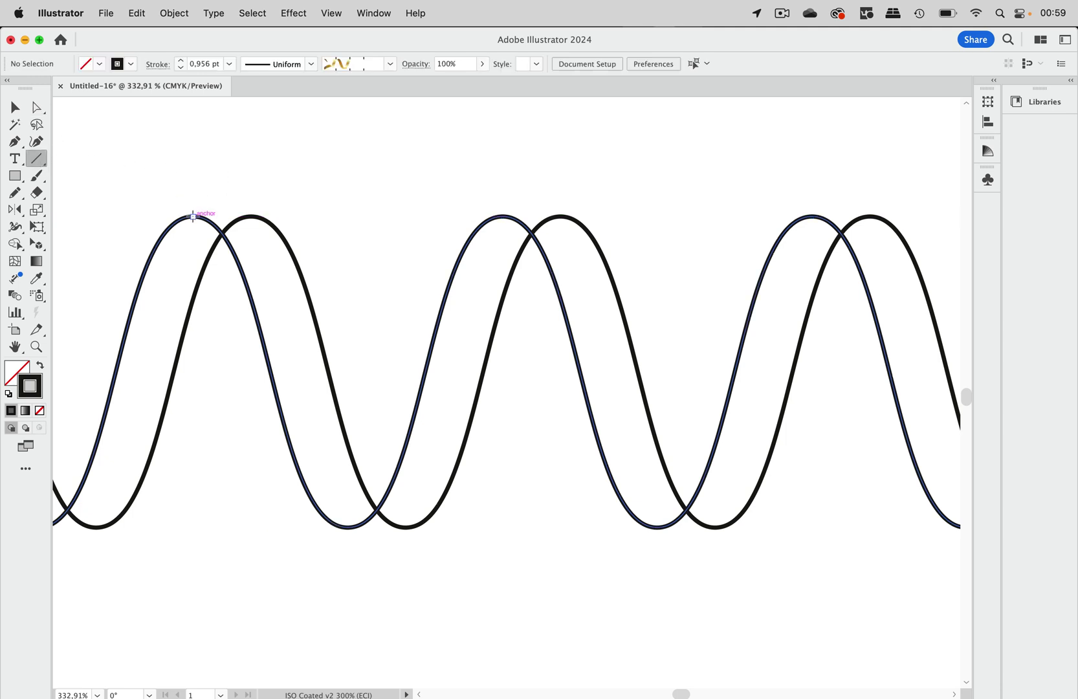
{"action": "left_click_drag", "start_coordinate": [193, 216], "coordinate": [251, 216]}
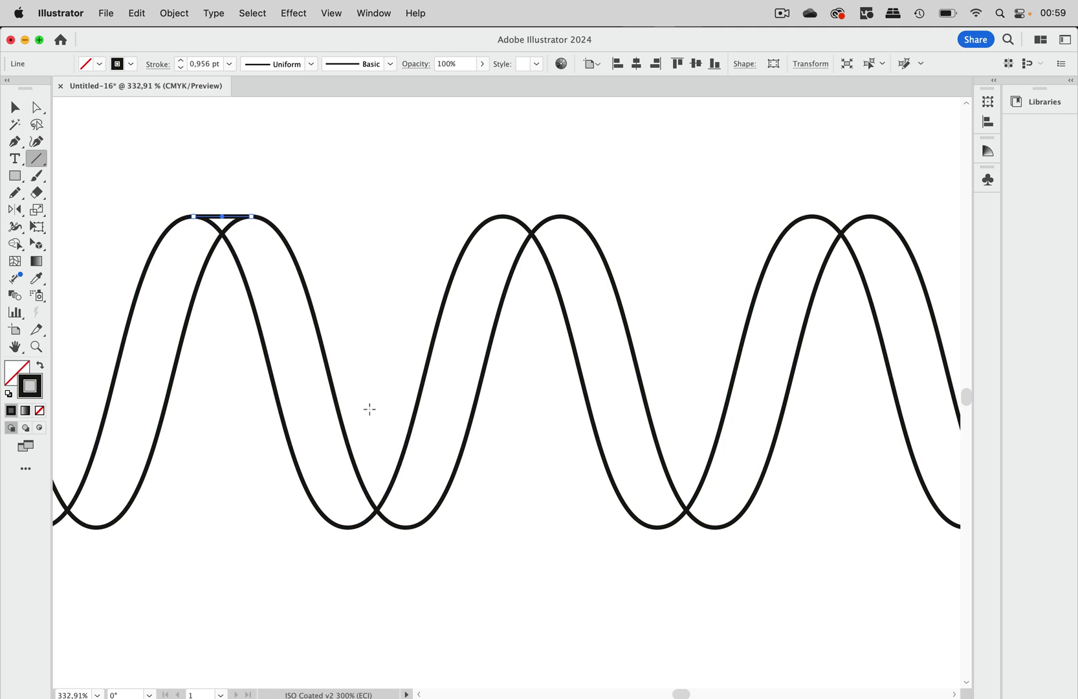
Join the second pair of peaks and both pairs of troughs with horizontal lines
{"action": "left_click", "coordinate": [334, 16]}
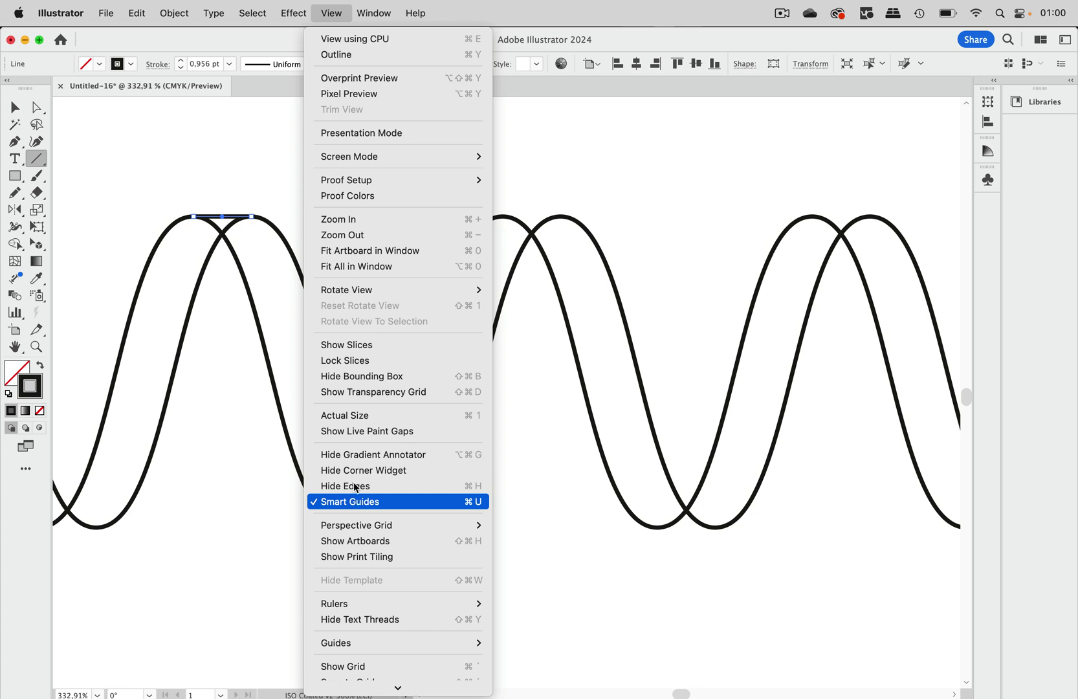
{"action": "left_click", "coordinate": [315, 5]}
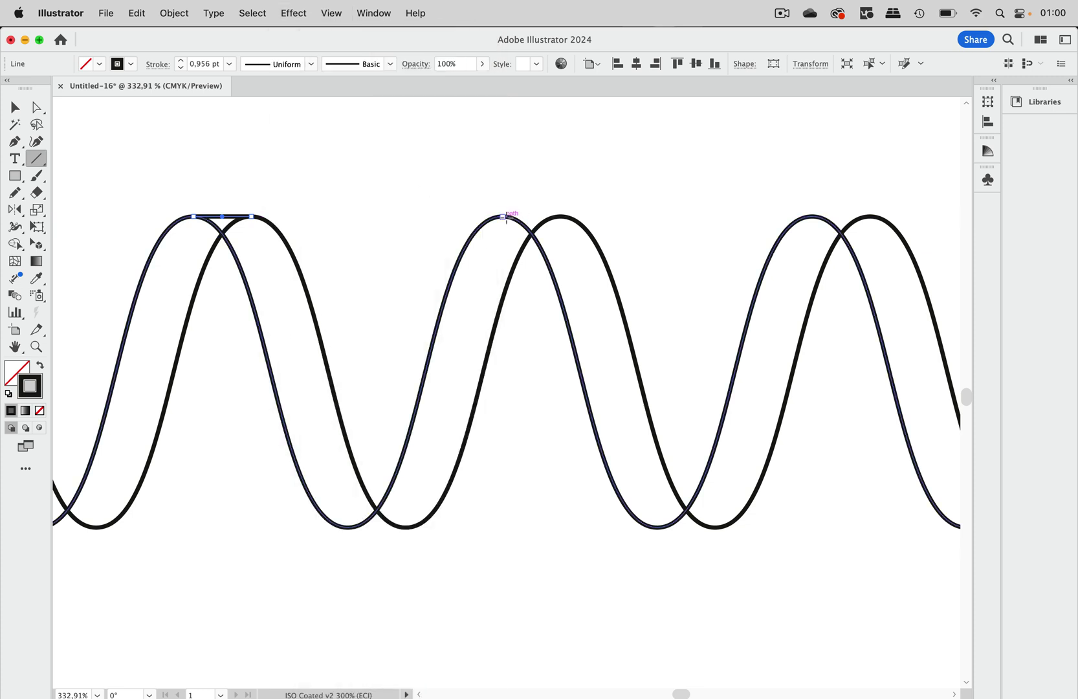
{"action": "left_click_drag", "start_coordinate": [504, 217], "coordinate": [560, 216]}
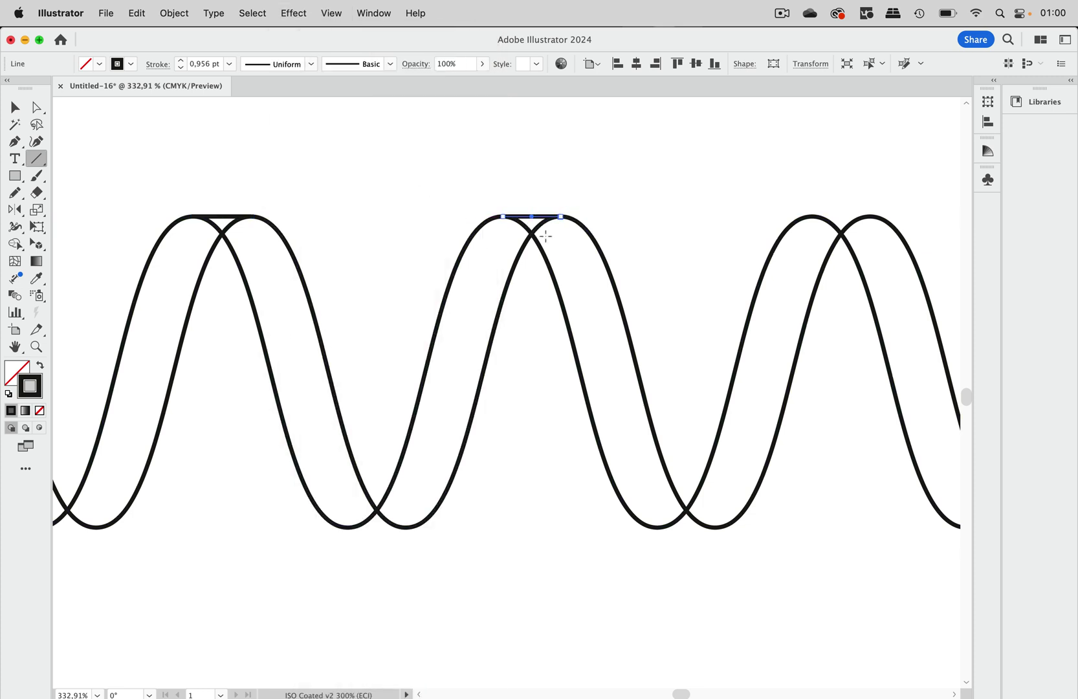
{"action": "left_click_drag", "start_coordinate": [348, 527], "coordinate": [406, 527]}
{"action": "left_click_drag", "start_coordinate": [656, 527], "coordinate": [715, 527]}
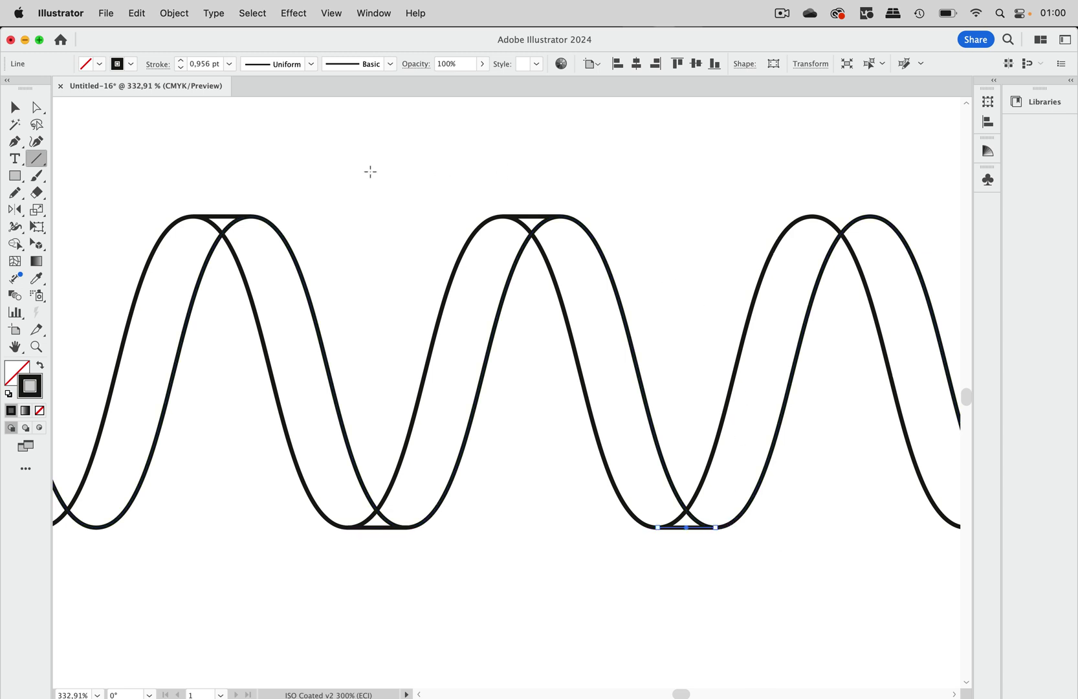
{"action": "scroll", "coordinate": [291, 154], "scroll_direction": "left", "scroll_amount": 5}
Select both waves and connectors, then merge the small triangles into the wave bands with Shape Builder
{"action": "left_click", "coordinate": [15, 107]}
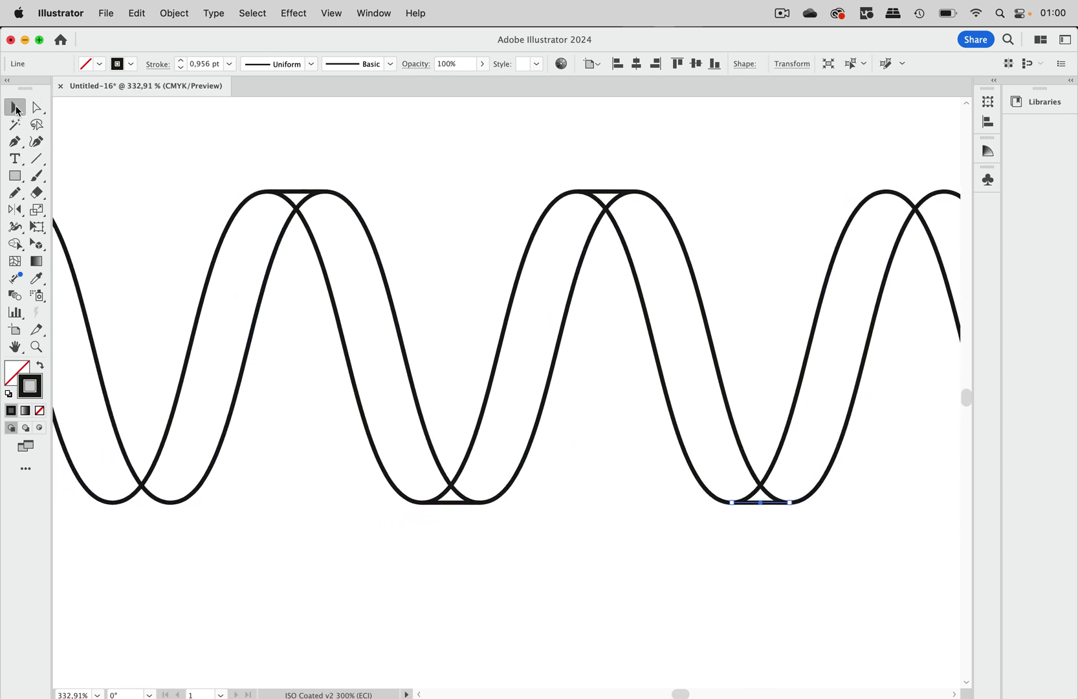
{"action": "left_click_drag", "start_coordinate": [198, 131], "coordinate": [817, 557]}
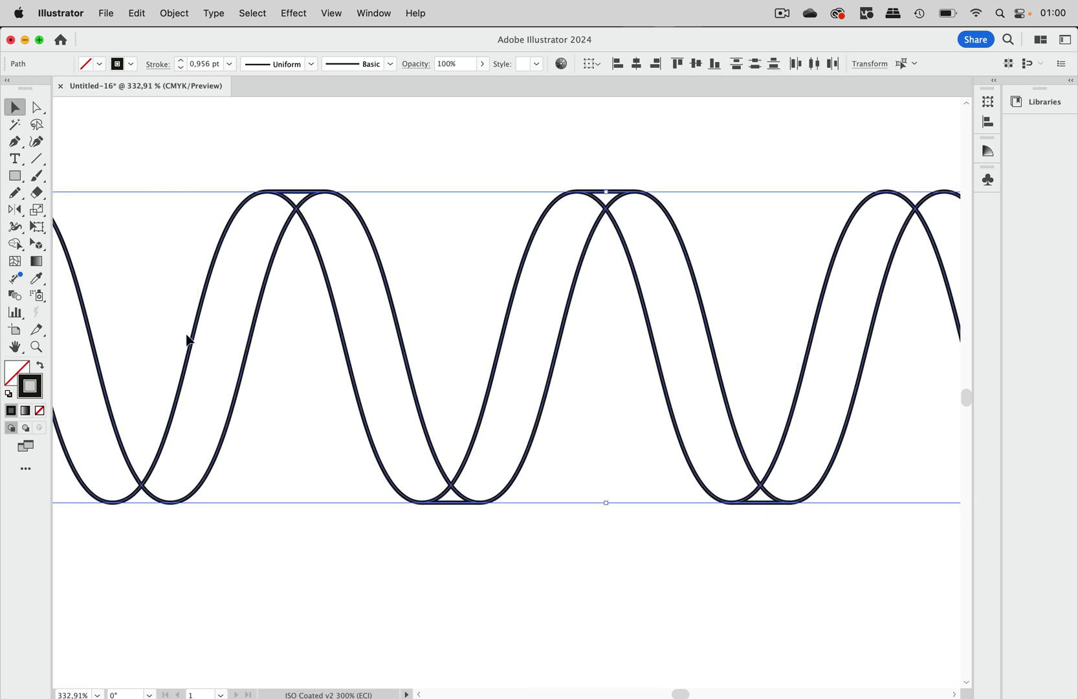
{"action": "left_click", "coordinate": [15, 244]}
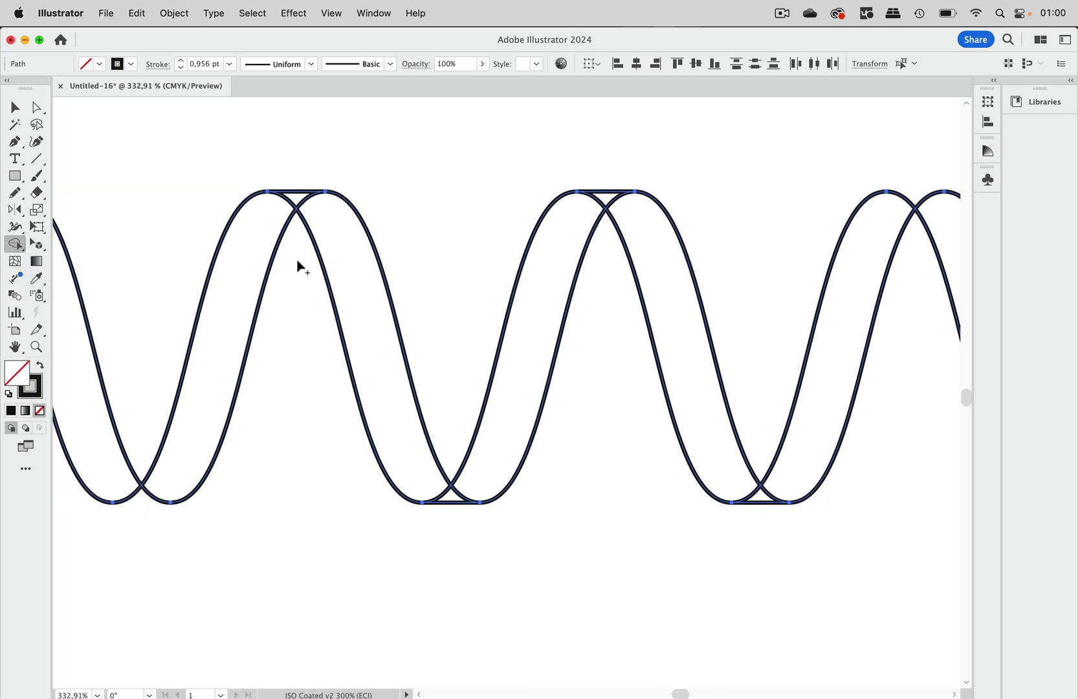
{"action": "left_click_drag", "start_coordinate": [301, 202], "coordinate": [323, 223]}
{"action": "left_click_drag", "start_coordinate": [426, 491], "coordinate": [462, 499]}
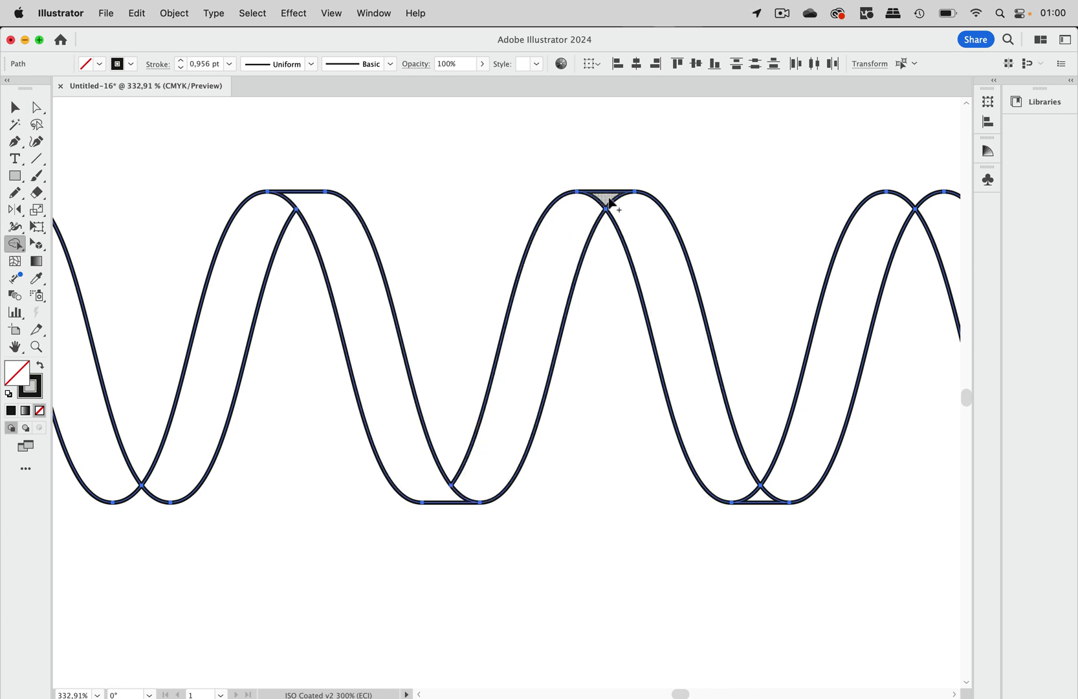
{"action": "left_click_drag", "start_coordinate": [614, 209], "coordinate": [657, 242]}
{"action": "left_click_drag", "start_coordinate": [742, 483], "coordinate": [760, 498]}
Delete the extra loop pieces at the left and right ends, leaving a W-shaped section
{"action": "left_click", "coordinate": [15, 106]}
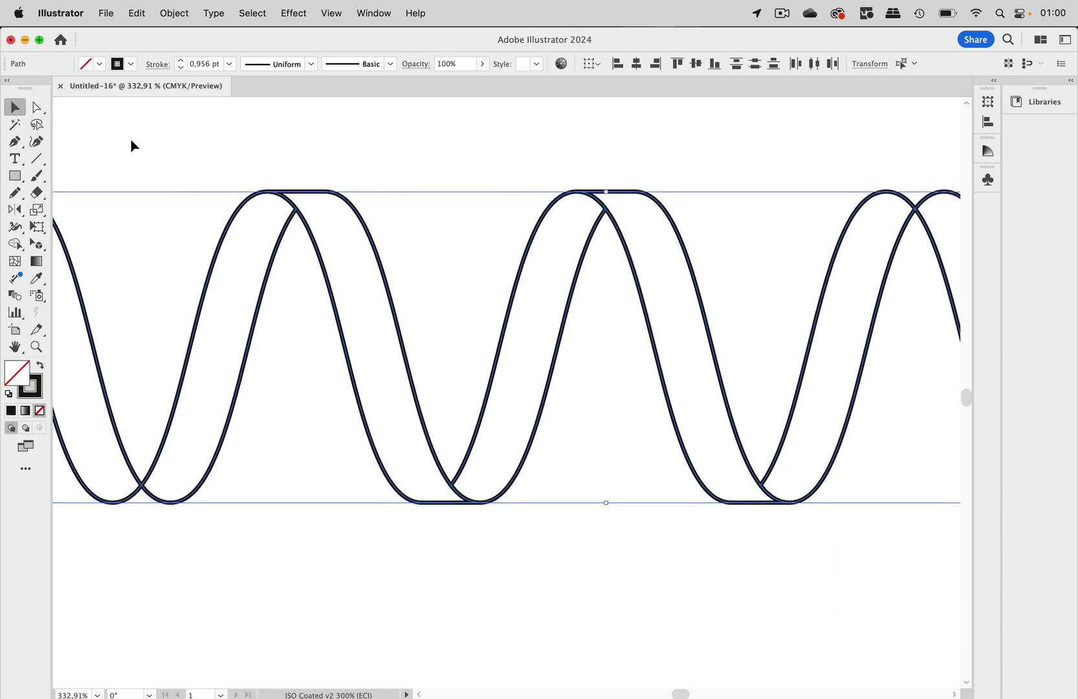
{"action": "key", "text": "super+0"}
{"action": "left_click_drag", "start_coordinate": [101, 141], "coordinate": [161, 291]}
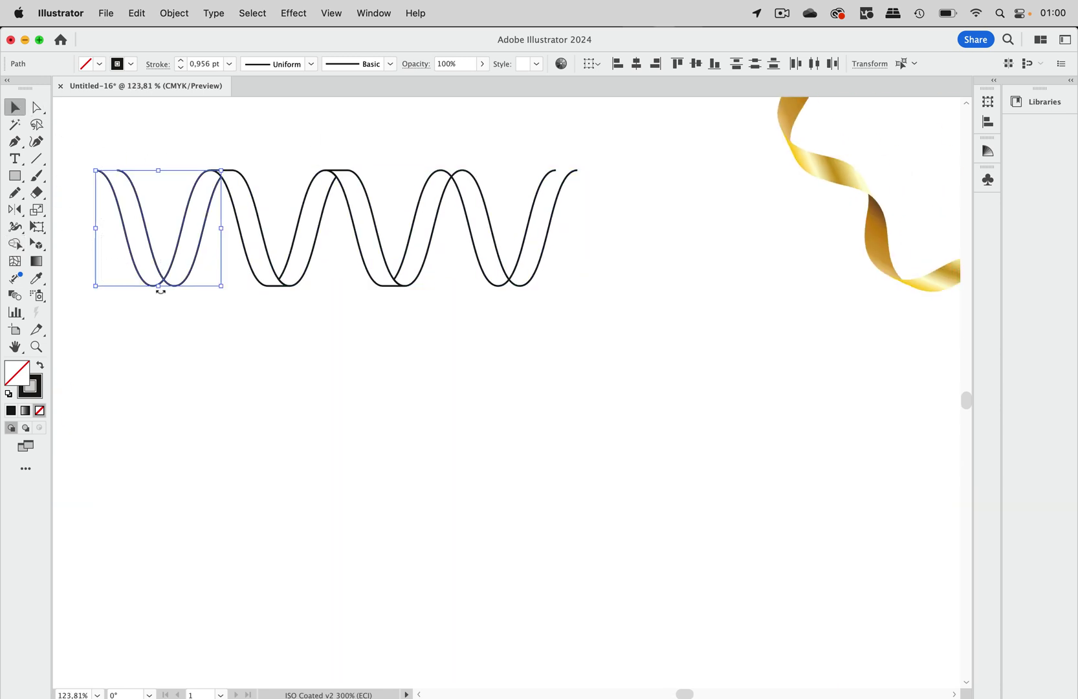
{"action": "key", "text": "Delete"}
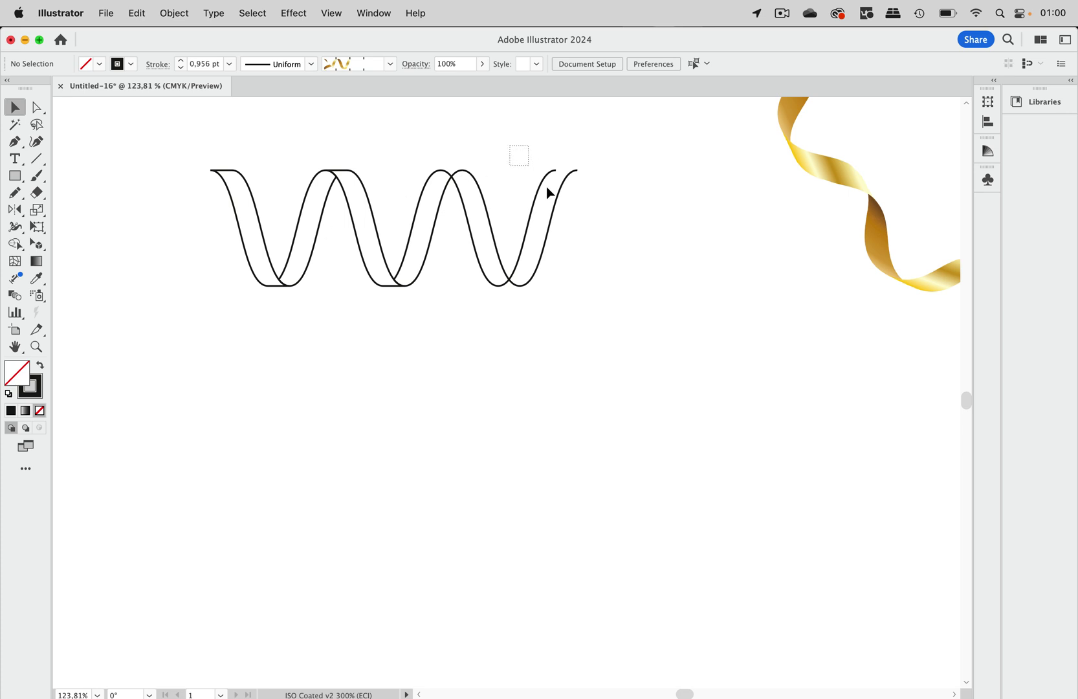
{"action": "left_click_drag", "start_coordinate": [547, 193], "coordinate": [612, 301]}
{"action": "key", "text": "Delete"}
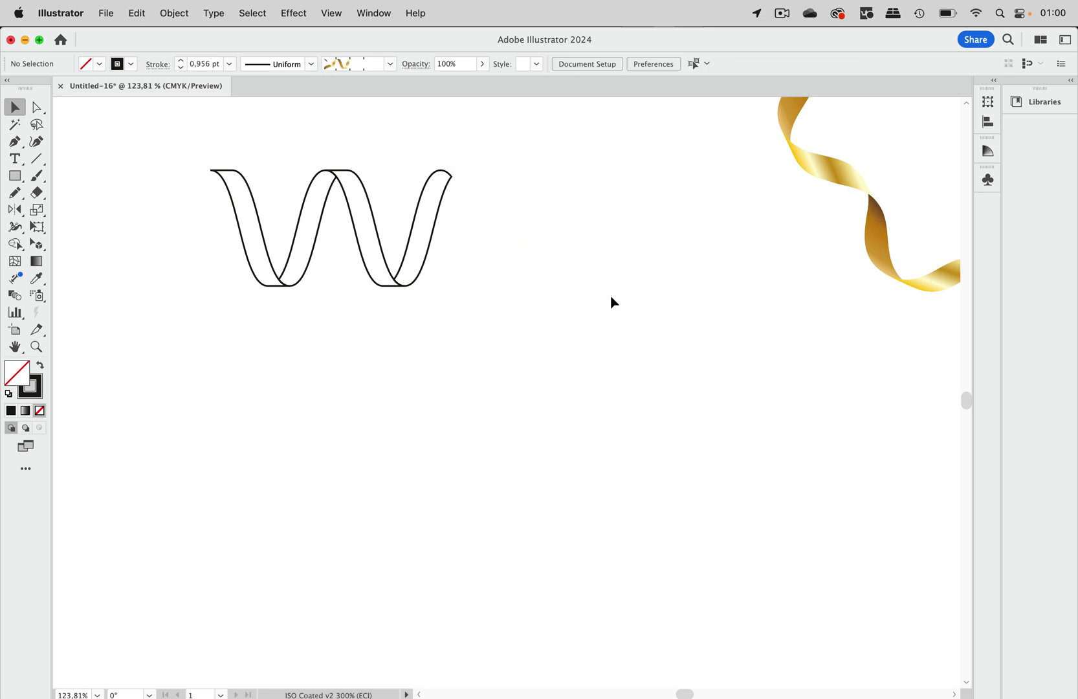
{"action": "scroll", "coordinate": [601, 296], "scroll_direction": "left", "scroll_amount": 5}
{"action": "scroll", "coordinate": [602, 296], "scroll_direction": "up", "scroll_amount": 5}
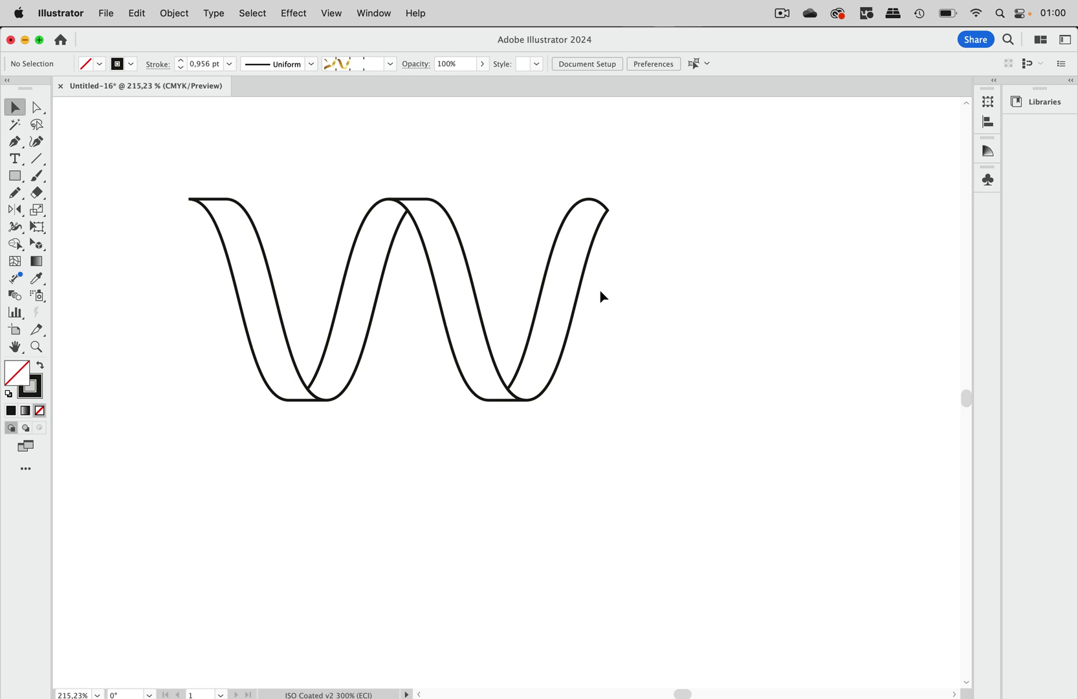
{"action": "scroll", "coordinate": [602, 296], "scroll_direction": "left", "scroll_amount": 2}
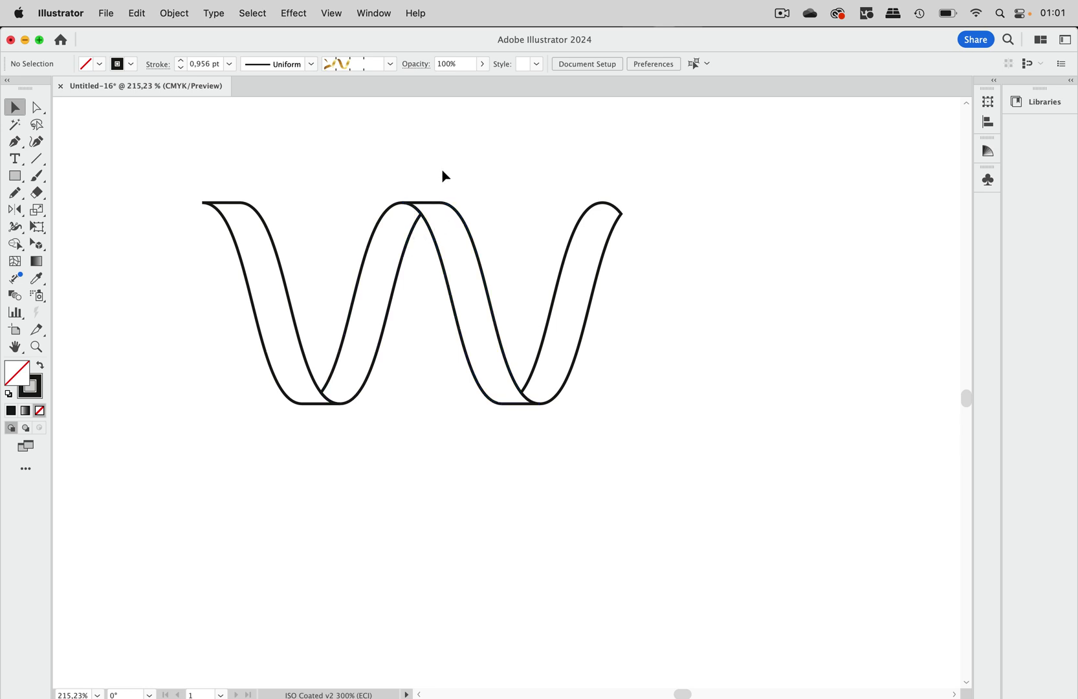
Draw vertical lines straight down from the top anchors of the W's middle and right crests
{"action": "left_click", "coordinate": [38, 160]}
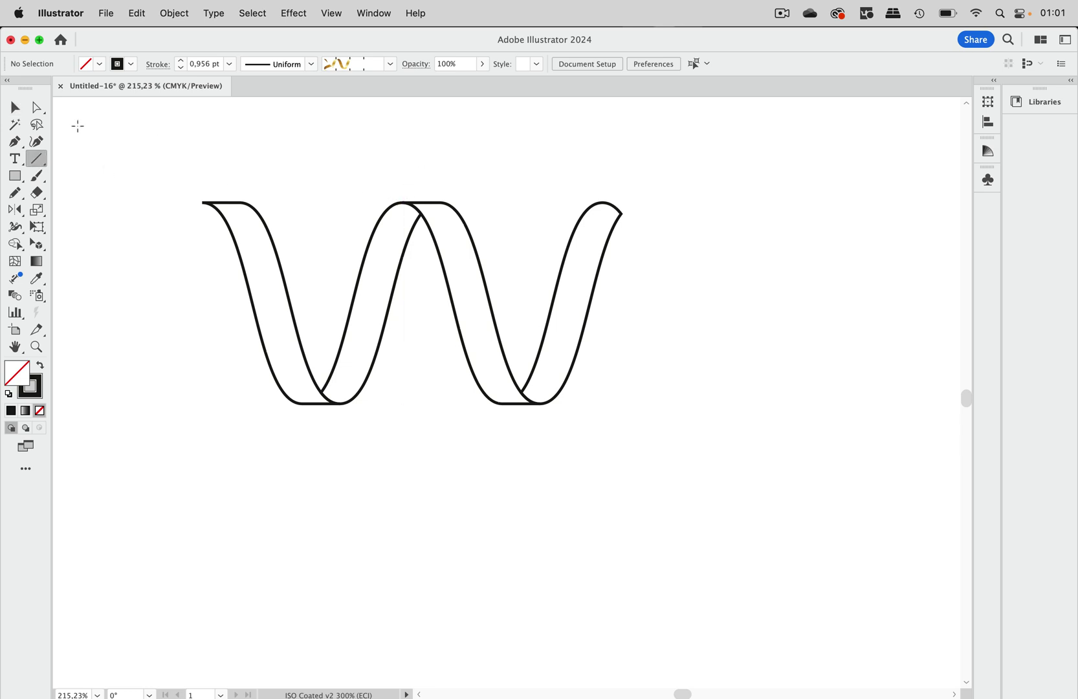
{"action": "left_click", "coordinate": [15, 110]}
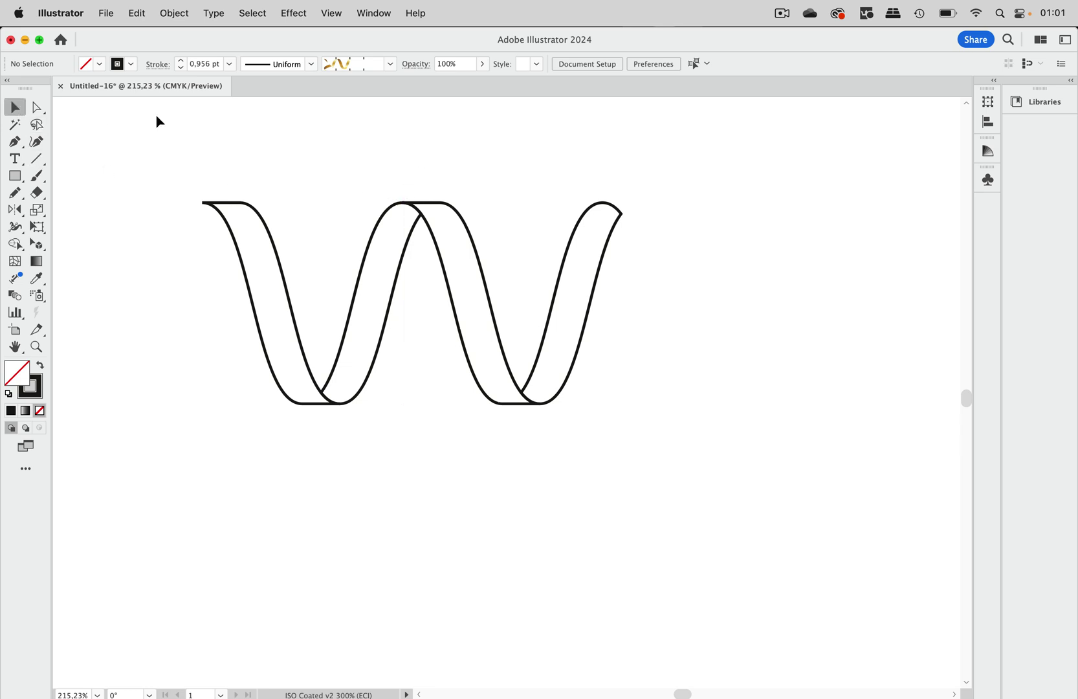
{"action": "left_click", "coordinate": [412, 263]}
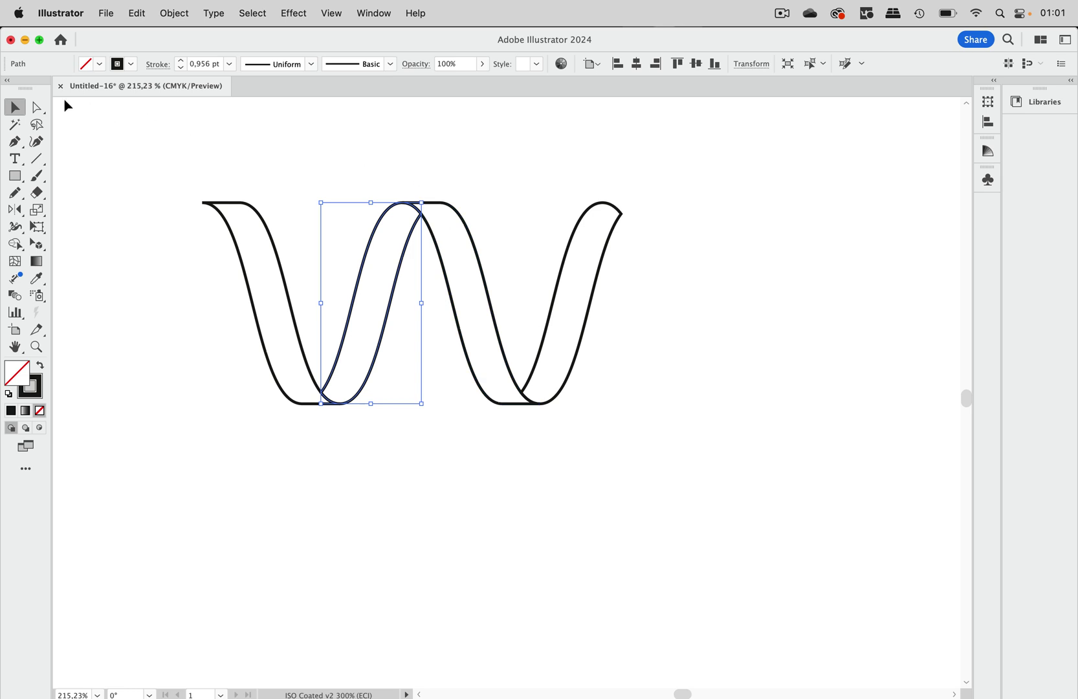
{"action": "left_click", "coordinate": [36, 107]}
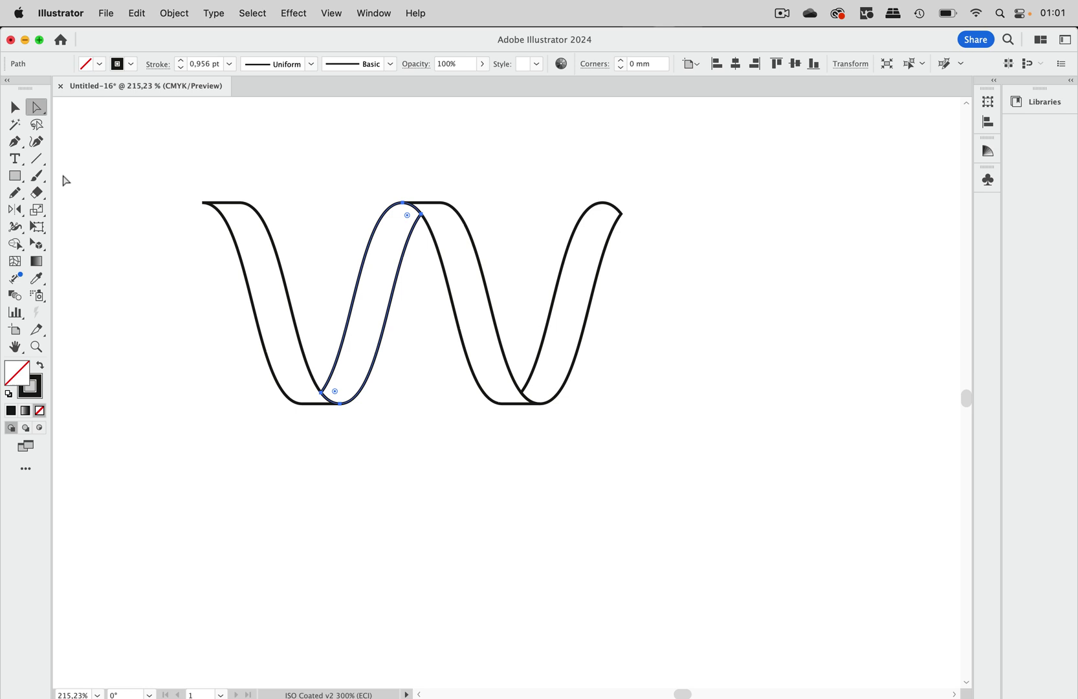
{"action": "left_click", "coordinate": [36, 158]}
{"action": "key", "text": "super+shift+a"}
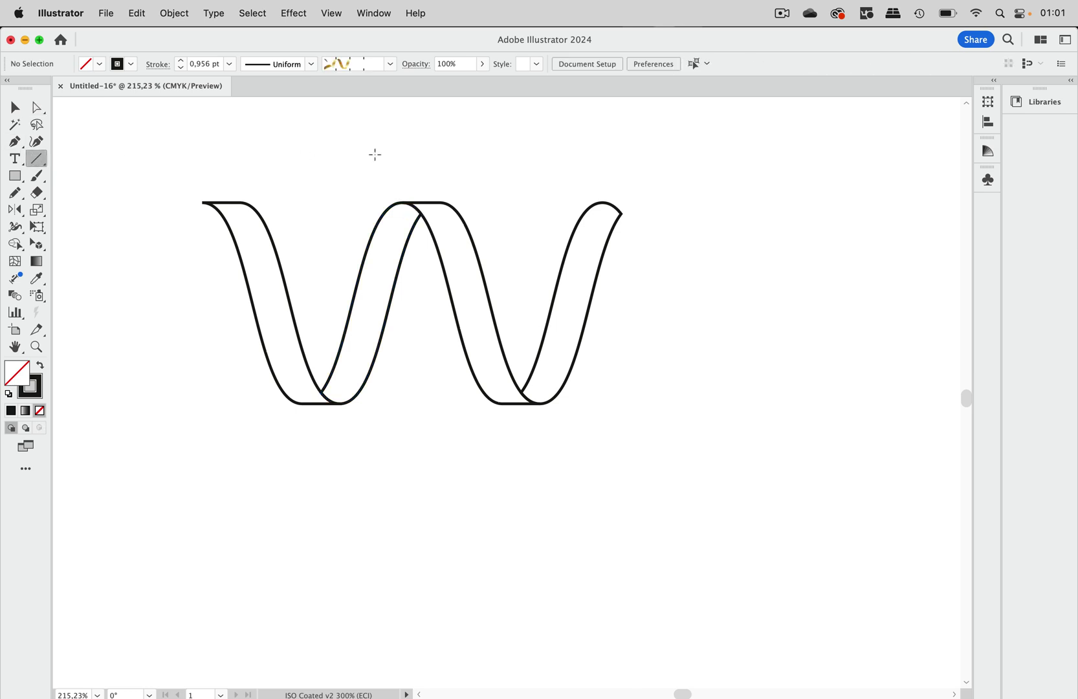
{"action": "left_click_drag", "start_coordinate": [402, 203], "coordinate": [402, 393]}
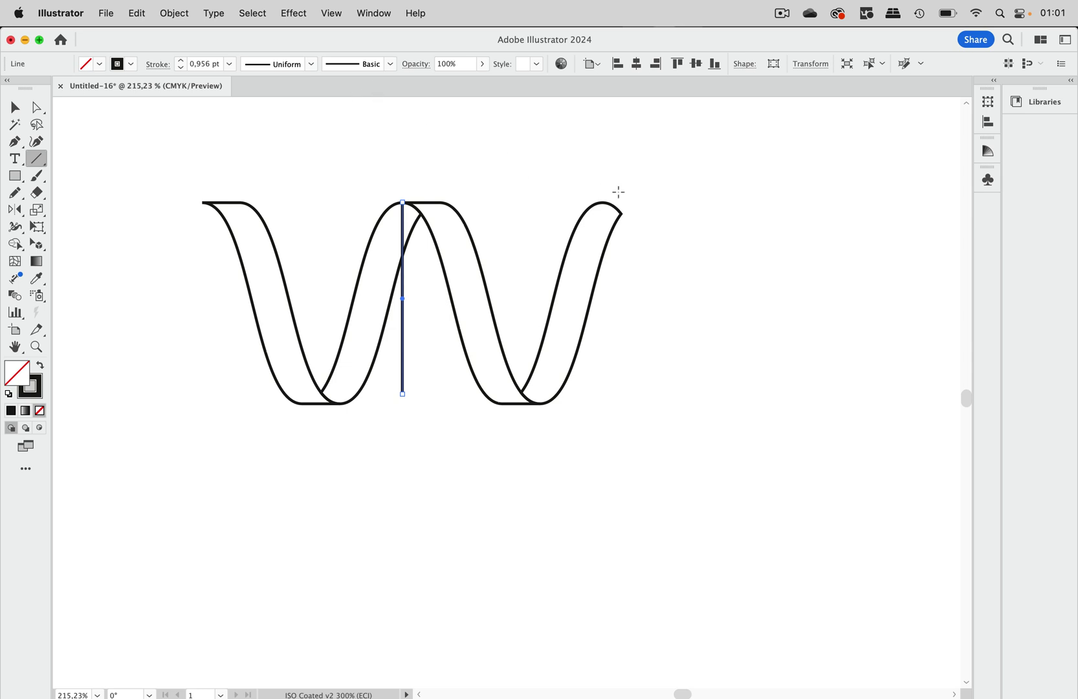
{"action": "left_click_drag", "start_coordinate": [603, 203], "coordinate": [602, 393]}
{"action": "left_click", "coordinate": [15, 107]}
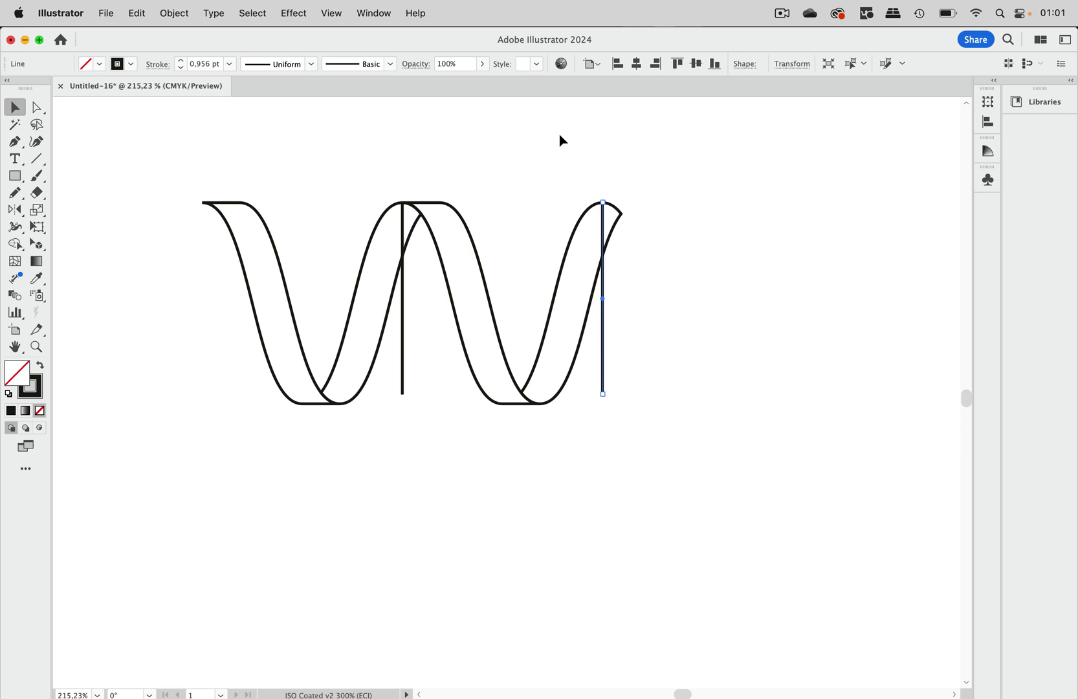
Divide the ribbon along the right and middle vertical lines with Divide Objects Below
{"action": "left_click", "coordinate": [616, 311]}
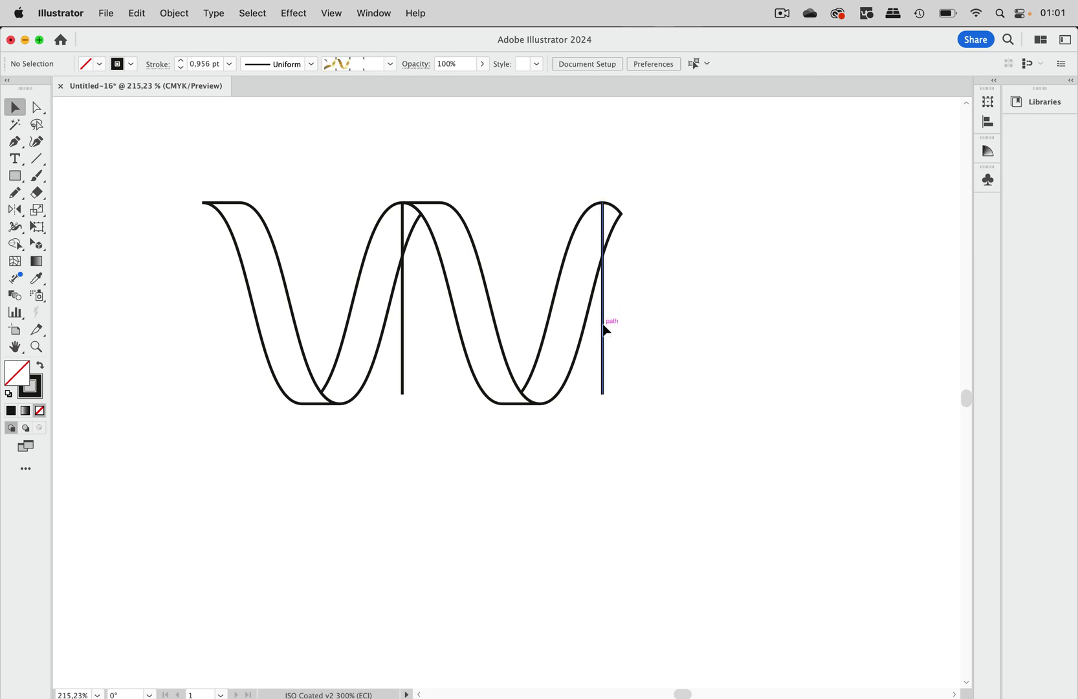
{"action": "left_click", "coordinate": [604, 324]}
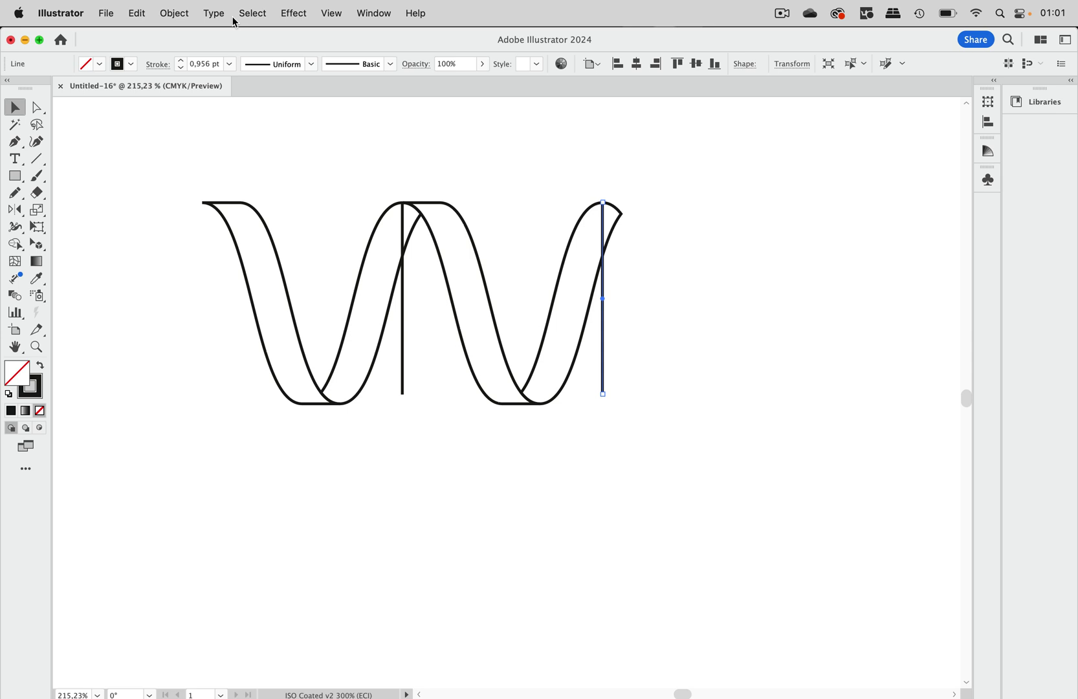
{"action": "left_click", "coordinate": [166, 19]}
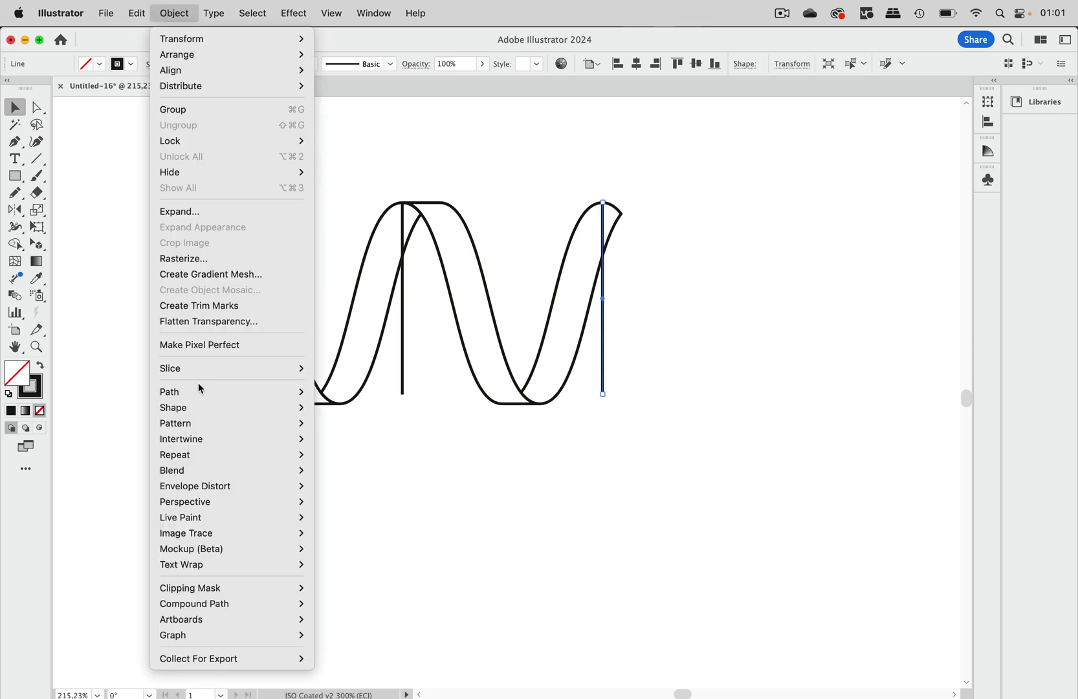
{"action": "mouse_move", "coordinate": [200, 388]}
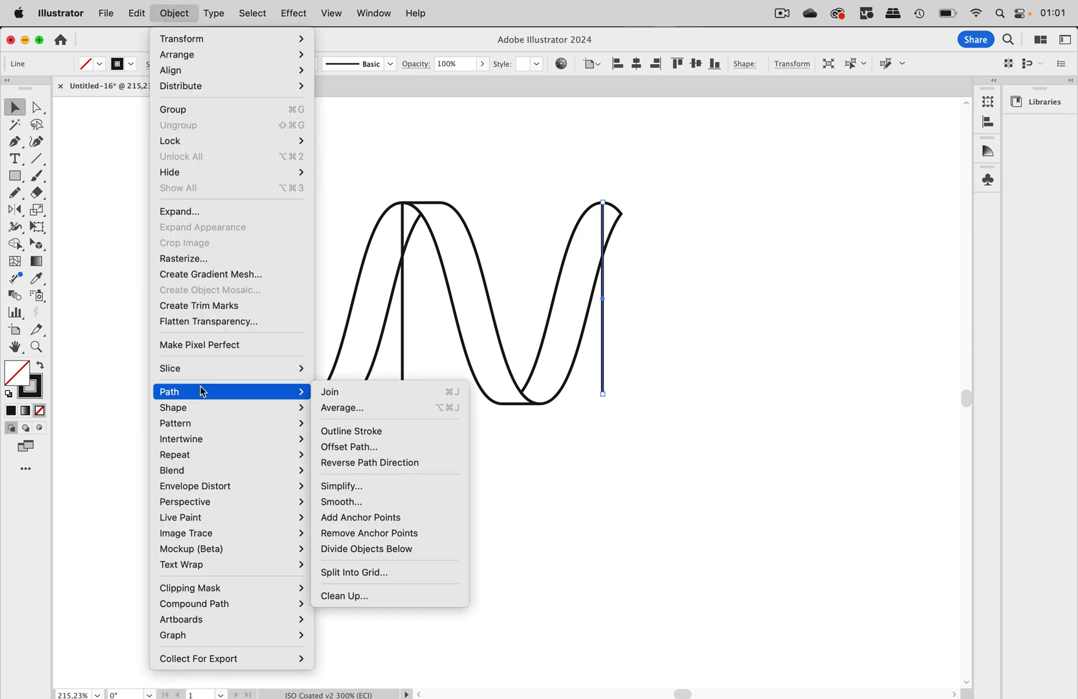
{"action": "left_click", "coordinate": [401, 555]}
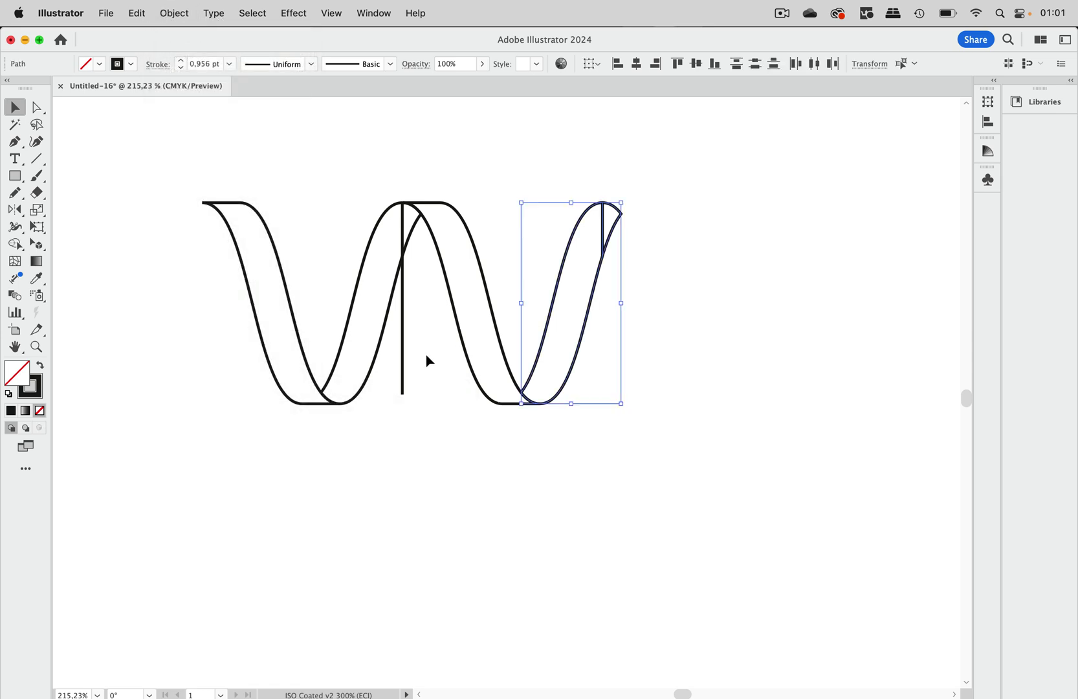
{"action": "left_click", "coordinate": [403, 318]}
{"action": "left_click", "coordinate": [183, 13]}
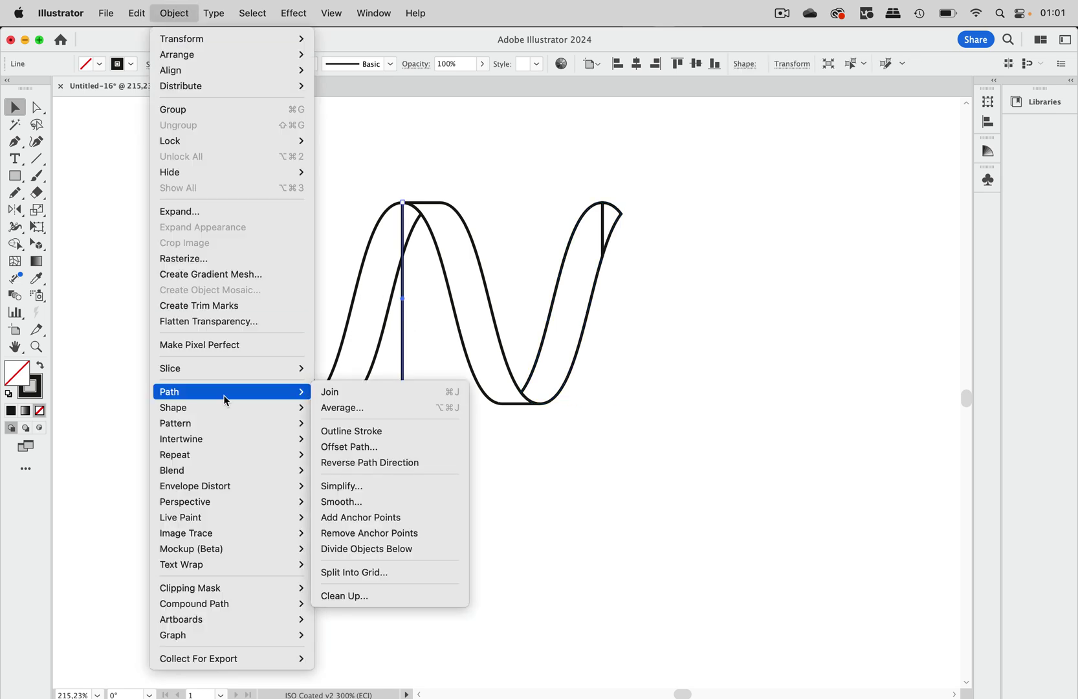
{"action": "left_click", "coordinate": [394, 551]}
Delete the ribbon pieces left of the middle cut and the small top-right flap
{"action": "left_click_drag", "start_coordinate": [226, 167], "coordinate": [370, 448]}
{"action": "key", "text": "Delete"}
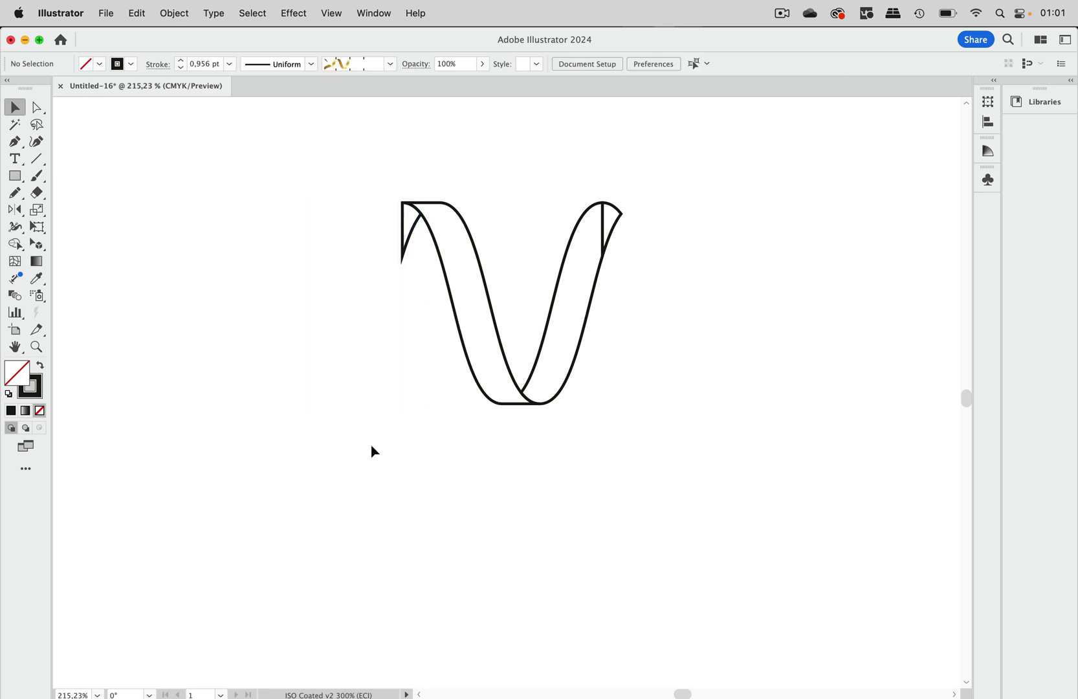
{"action": "left_click", "coordinate": [620, 221]}
{"action": "key", "text": "Delete"}
{"action": "scroll", "coordinate": [594, 219], "scroll_direction": "right", "scroll_amount": 5}
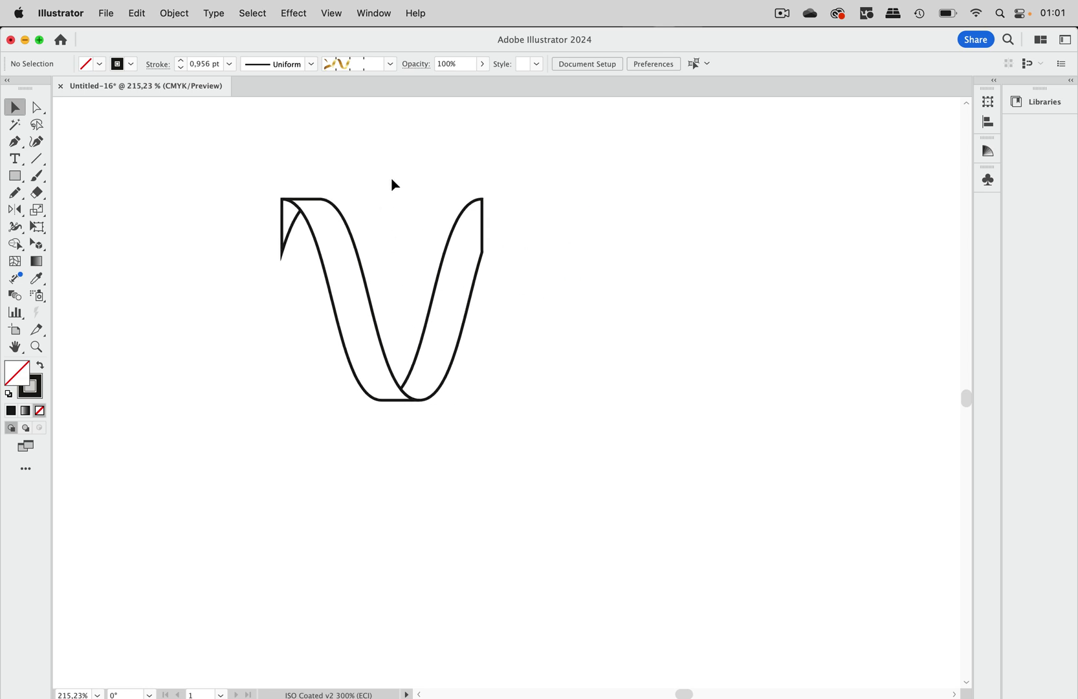
Fill the V's left ribbon band with the first gold gradient from the Metals swatch library
{"action": "left_click", "coordinate": [353, 232]}
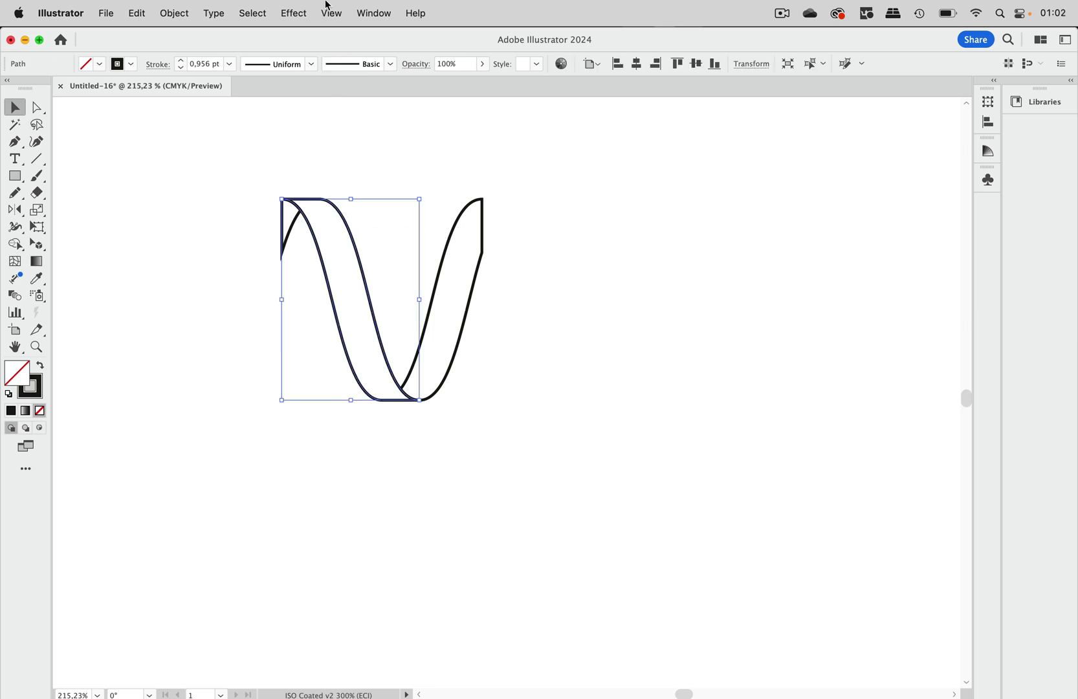
{"action": "left_click", "coordinate": [371, 15]}
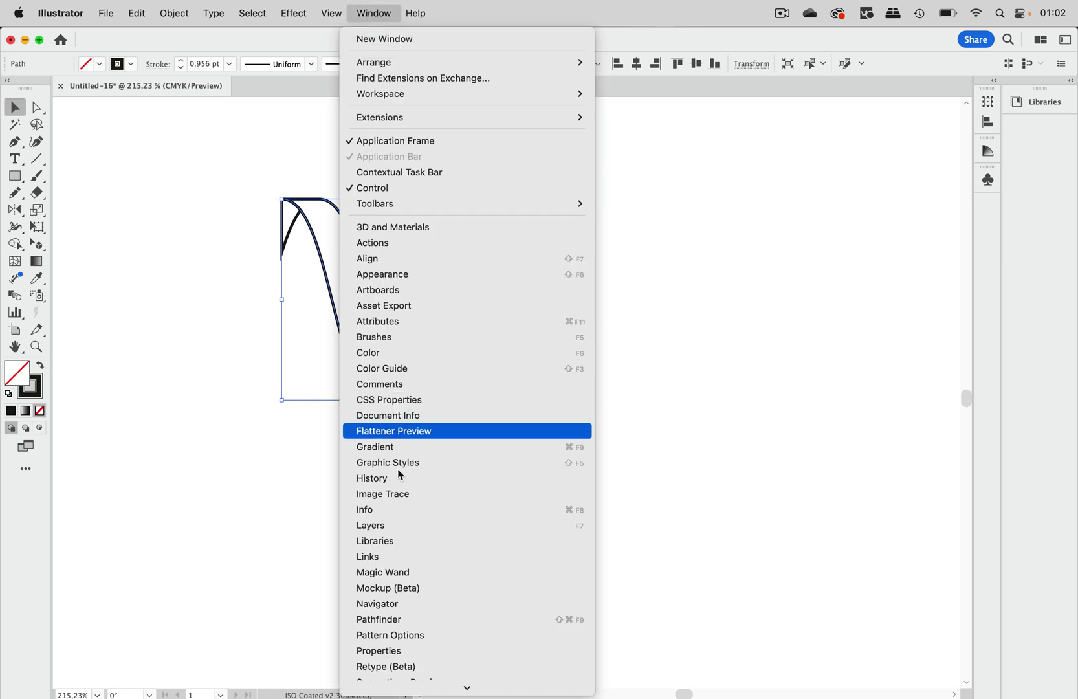
{"action": "scroll", "coordinate": [400, 475], "scroll_direction": "down", "scroll_amount": 5}
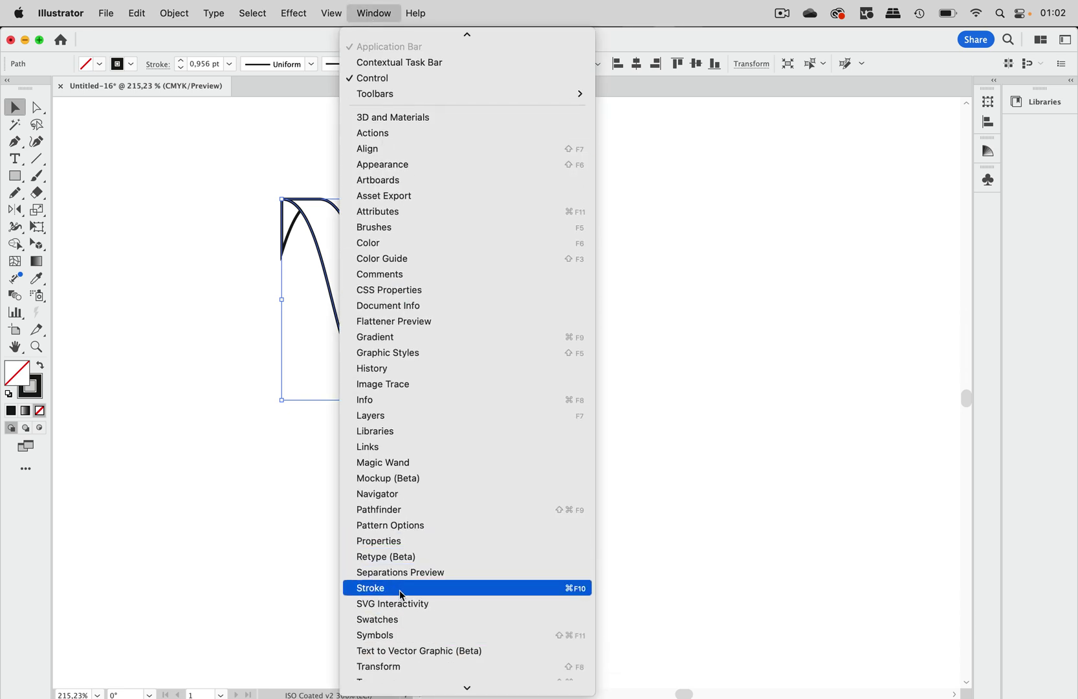
{"action": "left_click", "coordinate": [417, 620]}
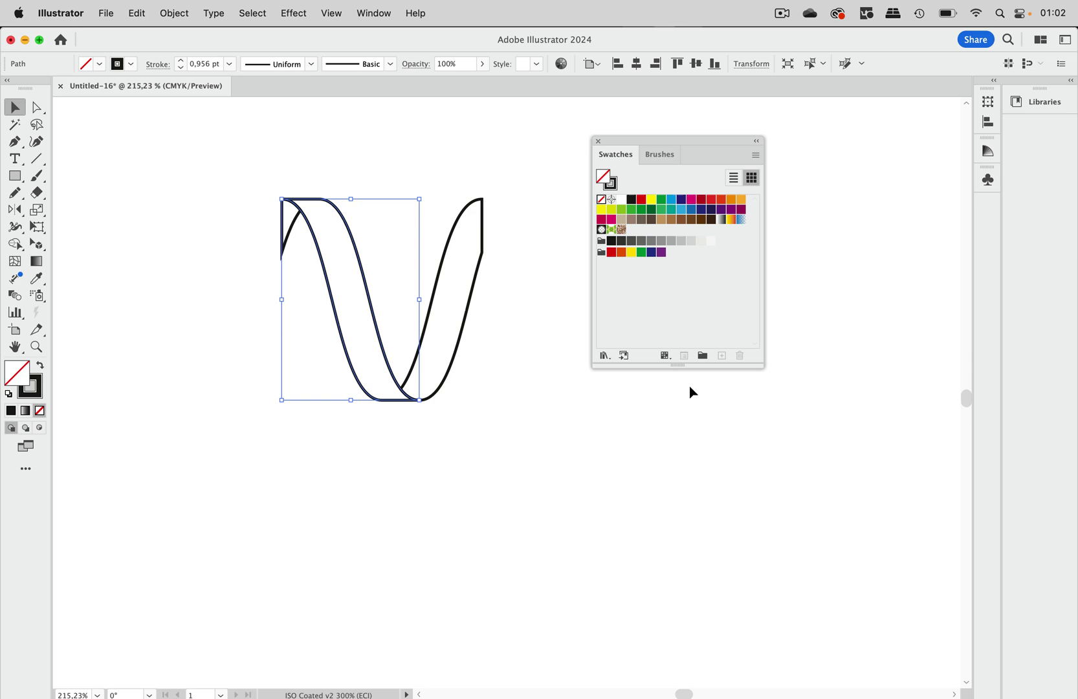
{"action": "left_click", "coordinate": [604, 357]}
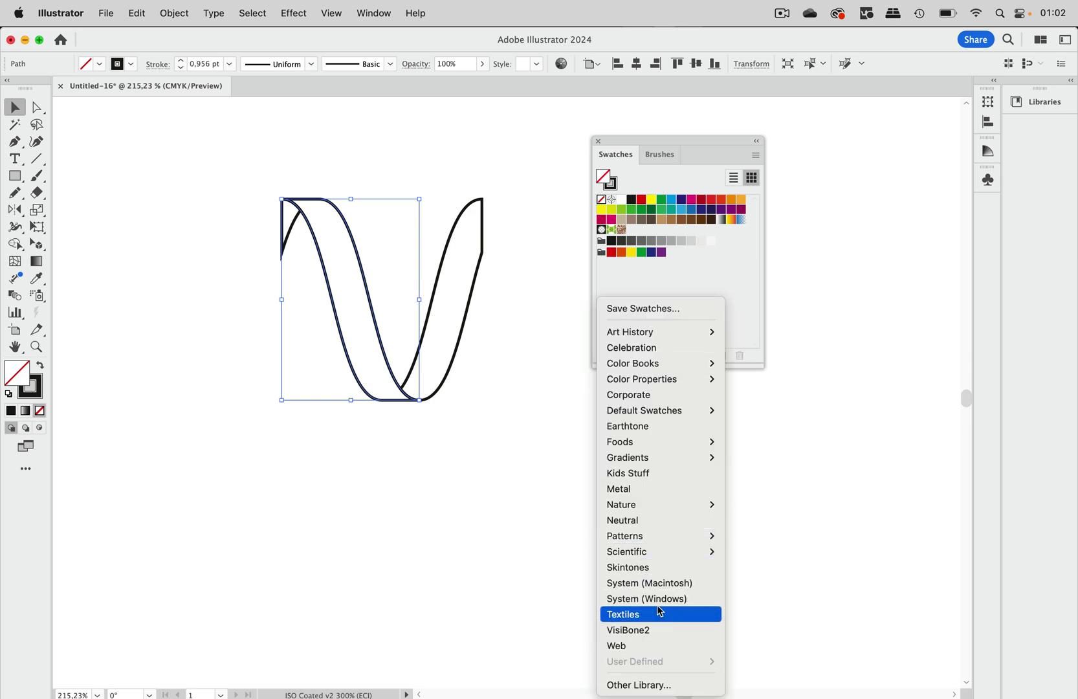
{"action": "mouse_move", "coordinate": [676, 467]}
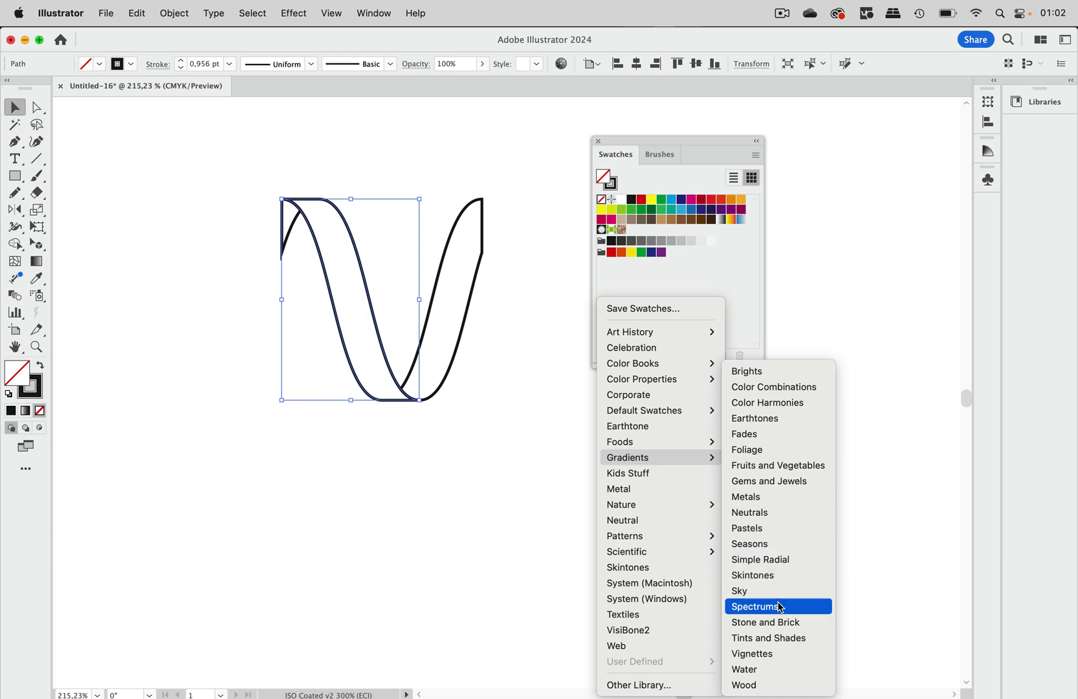
{"action": "left_click", "coordinate": [786, 498]}
{"action": "left_click_drag", "start_coordinate": [461, 494], "coordinate": [188, 381]}
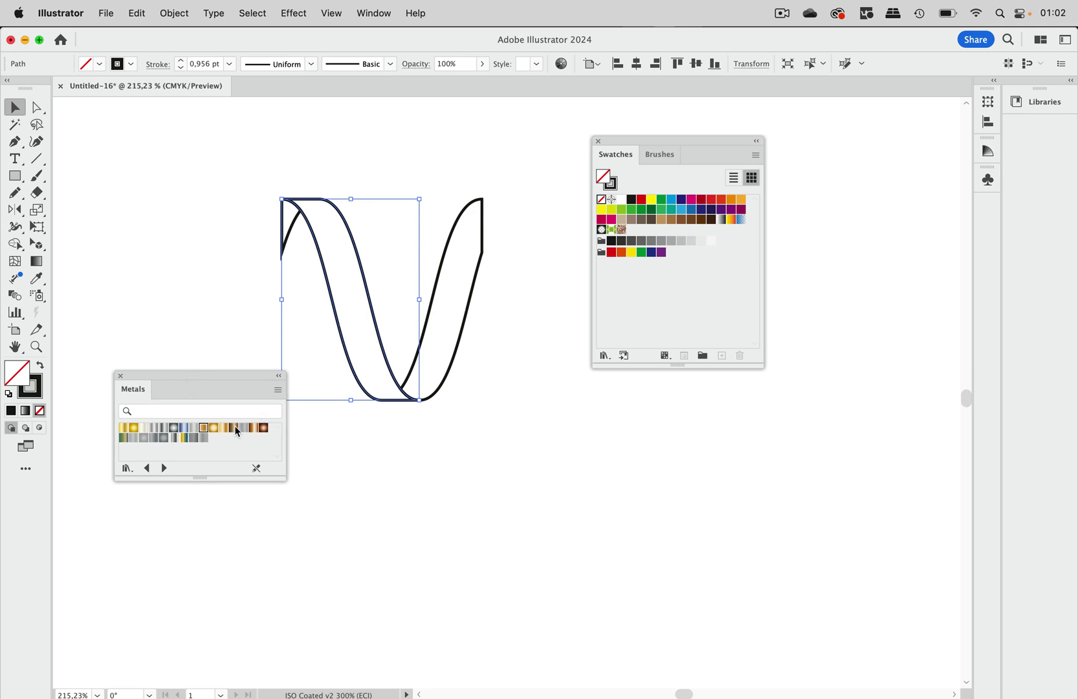
{"action": "left_click", "coordinate": [125, 430]}
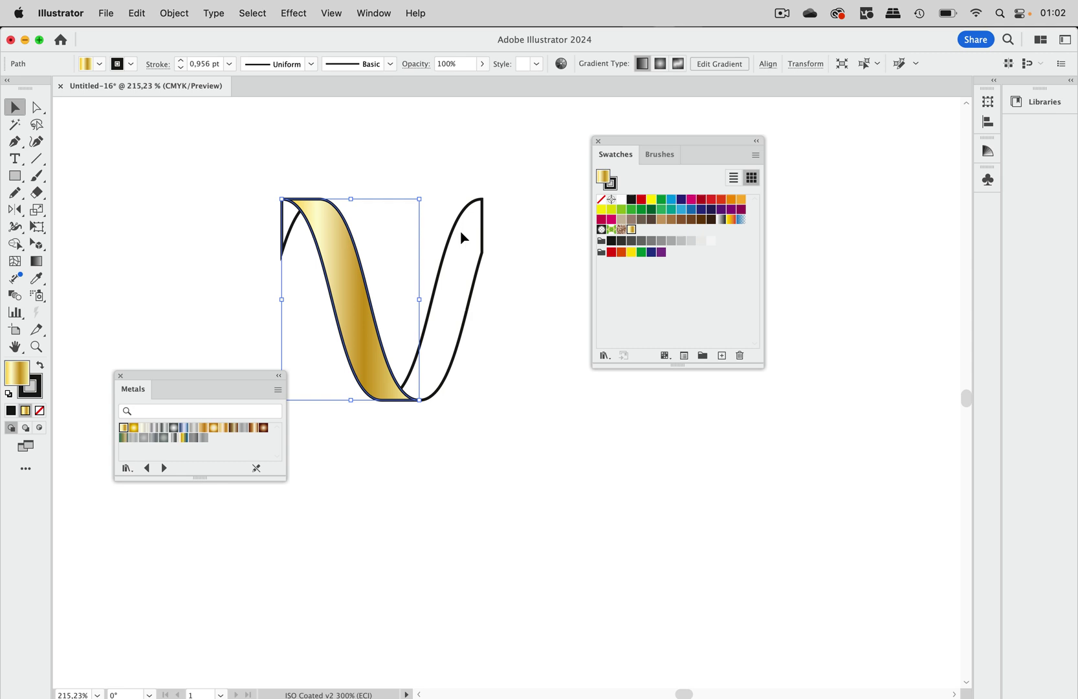
{"action": "left_click", "coordinate": [436, 150]}
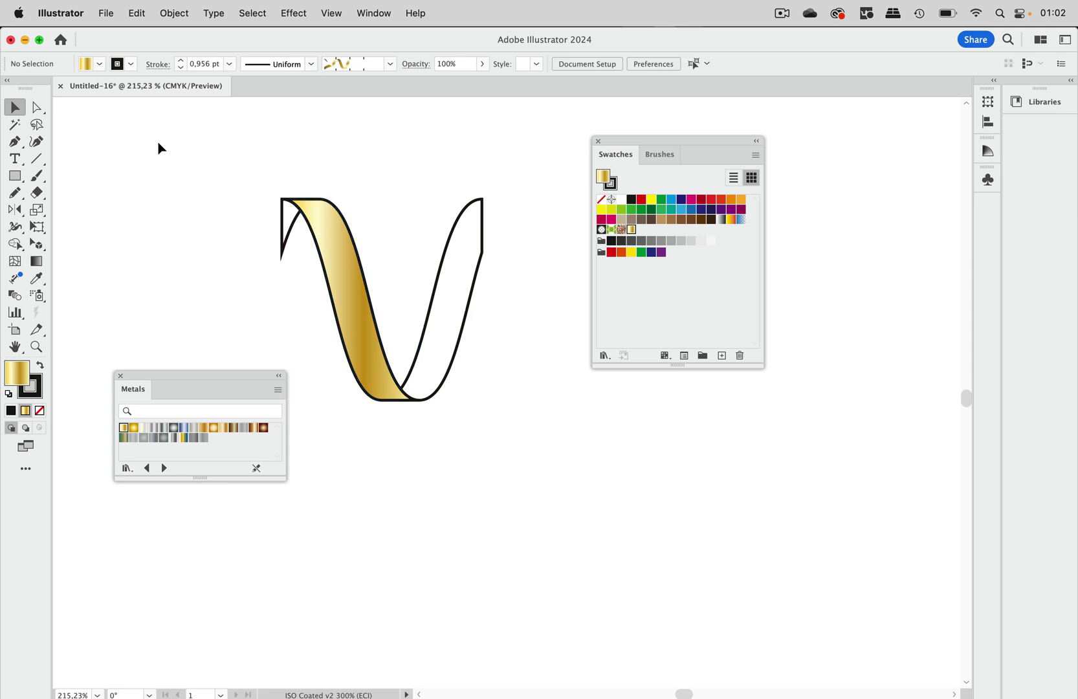
Draw a rectangle, fill it with a darker bronze Metals gradient, and move it right of the V
{"action": "left_click", "coordinate": [15, 176]}
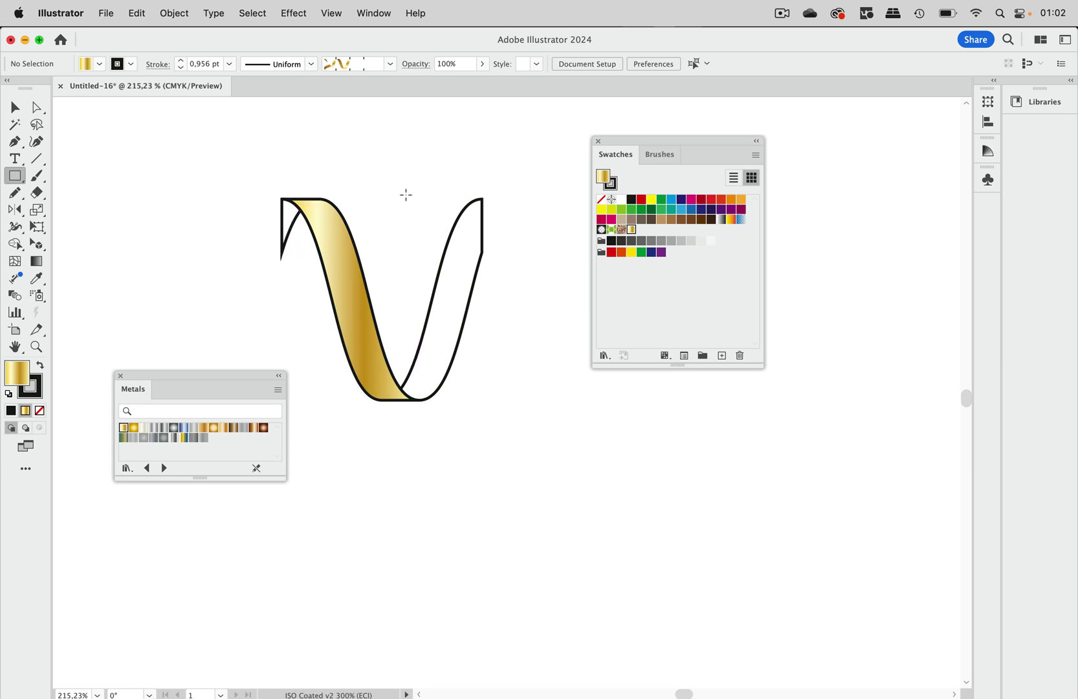
{"action": "left_click_drag", "start_coordinate": [394, 197], "coordinate": [556, 399]}
{"action": "left_click", "coordinate": [18, 109]}
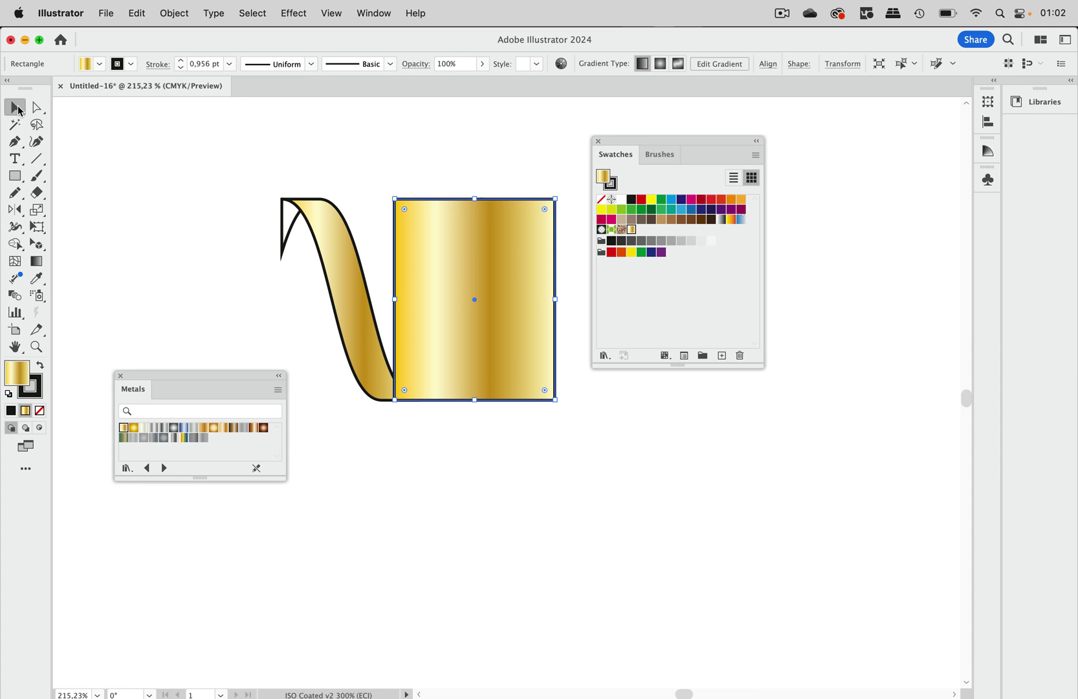
{"action": "left_click", "coordinate": [204, 429]}
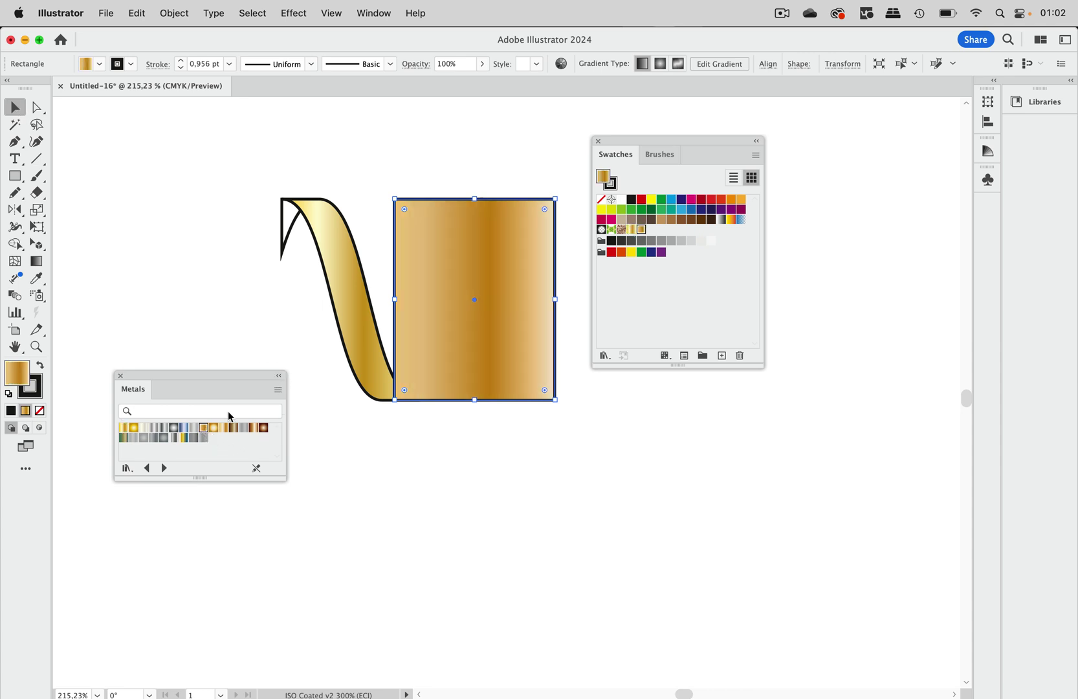
{"action": "left_click", "coordinate": [479, 163]}
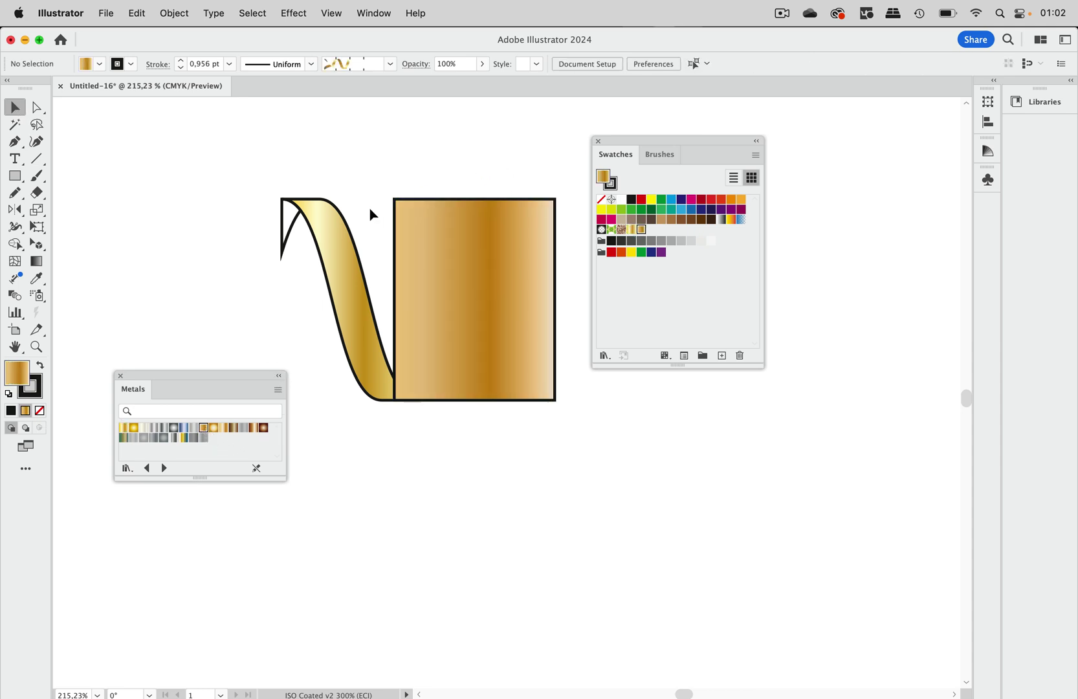
{"action": "left_click_drag", "start_coordinate": [433, 233], "coordinate": [539, 226]}
{"action": "scroll", "coordinate": [457, 201], "scroll_direction": "right", "scroll_amount": 5}
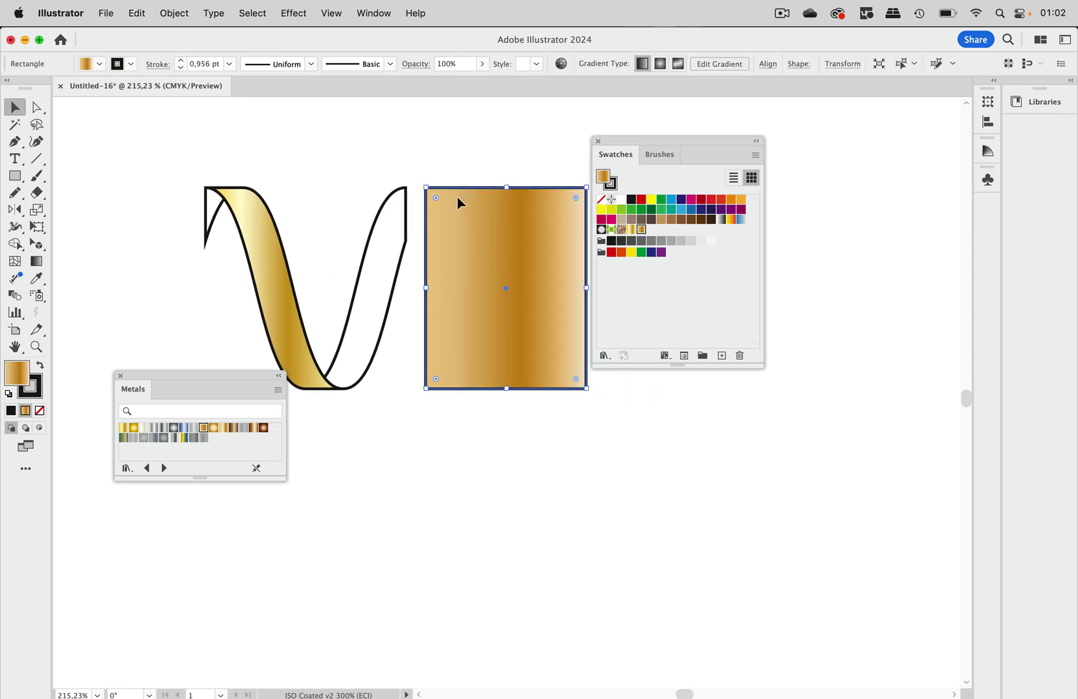
{"action": "left_click", "coordinate": [215, 218]}
{"action": "left_click_drag", "start_coordinate": [163, 164], "coordinate": [269, 137]}
Set the gold ribbon's stroke to None
{"action": "left_click", "coordinate": [243, 245]}
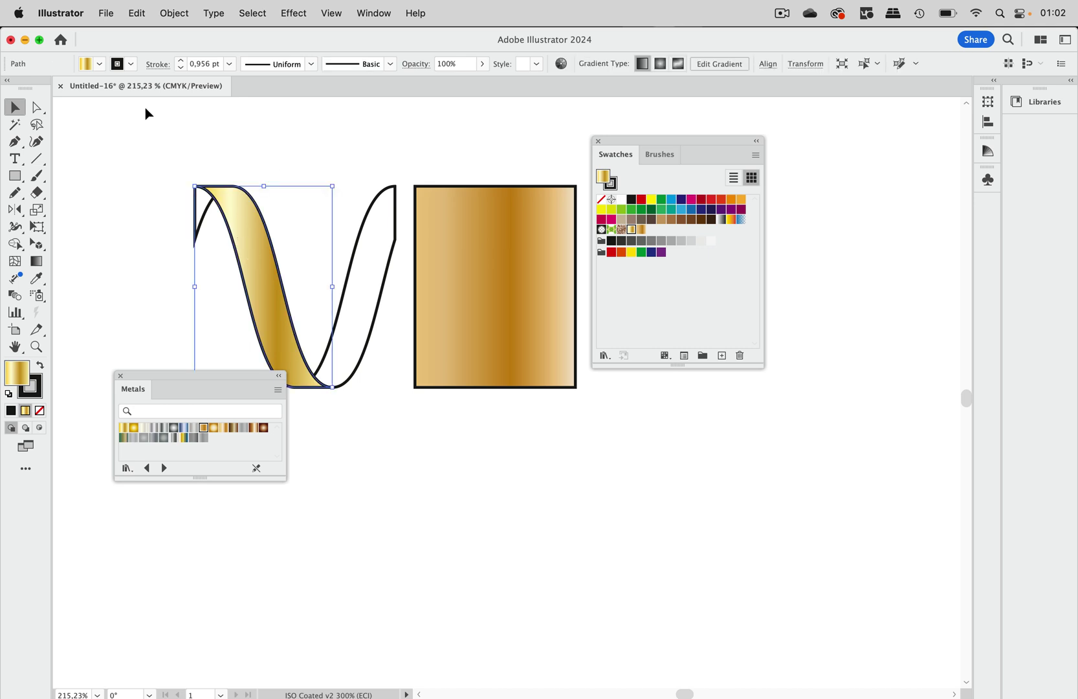
{"action": "left_click", "coordinate": [131, 64]}
{"action": "left_click", "coordinate": [10, 88]}
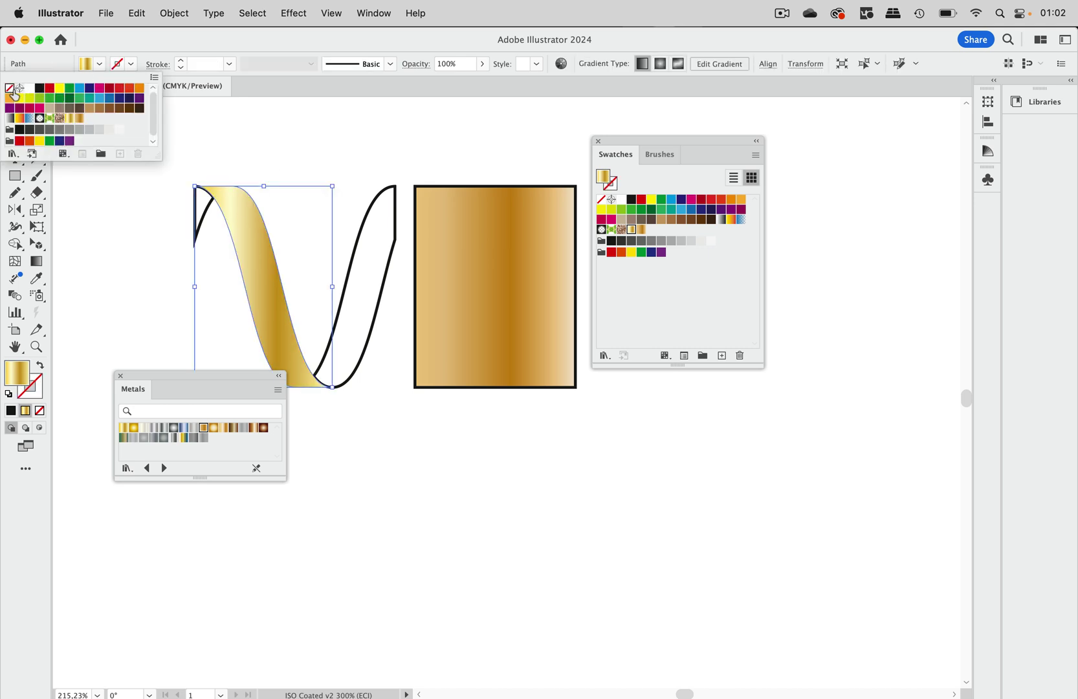
{"action": "left_click", "coordinate": [277, 146]}
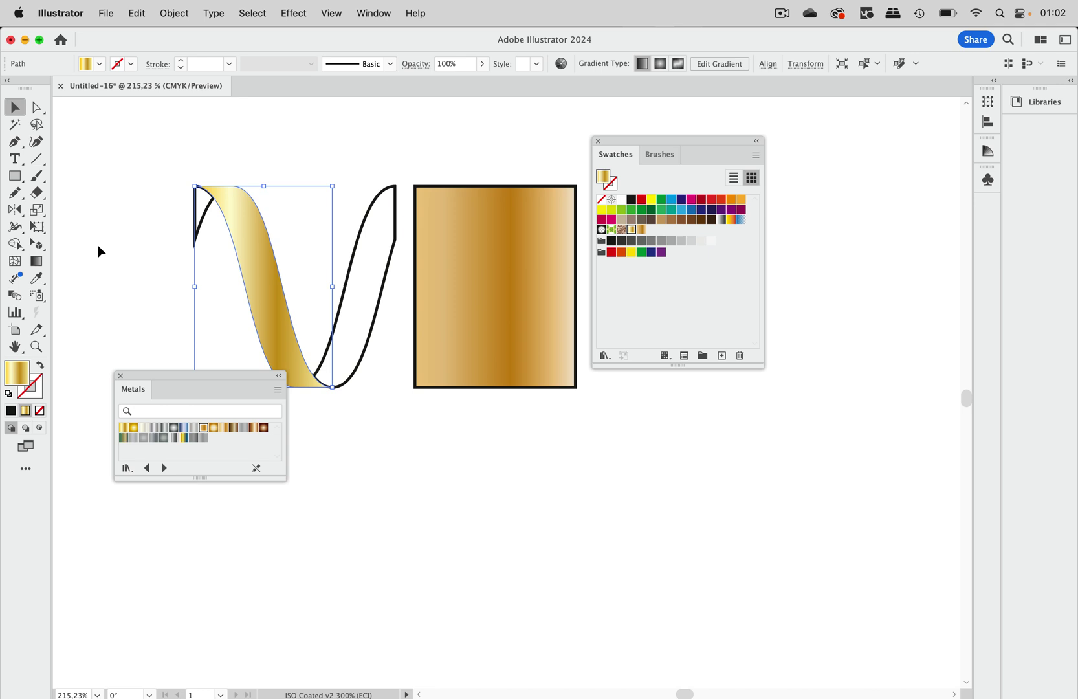
Drag the ribbon's gradient vertically upward from its bottom with the Gradient tool
{"action": "left_click", "coordinate": [36, 261]}
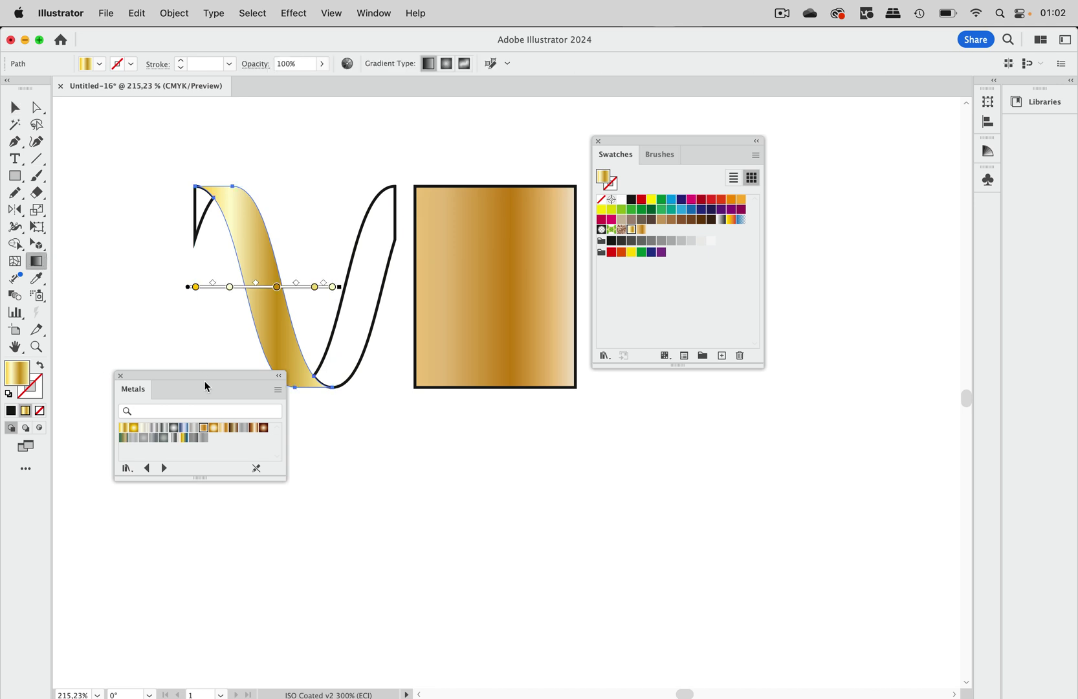
{"action": "left_click_drag", "start_coordinate": [206, 397], "coordinate": [178, 530]}
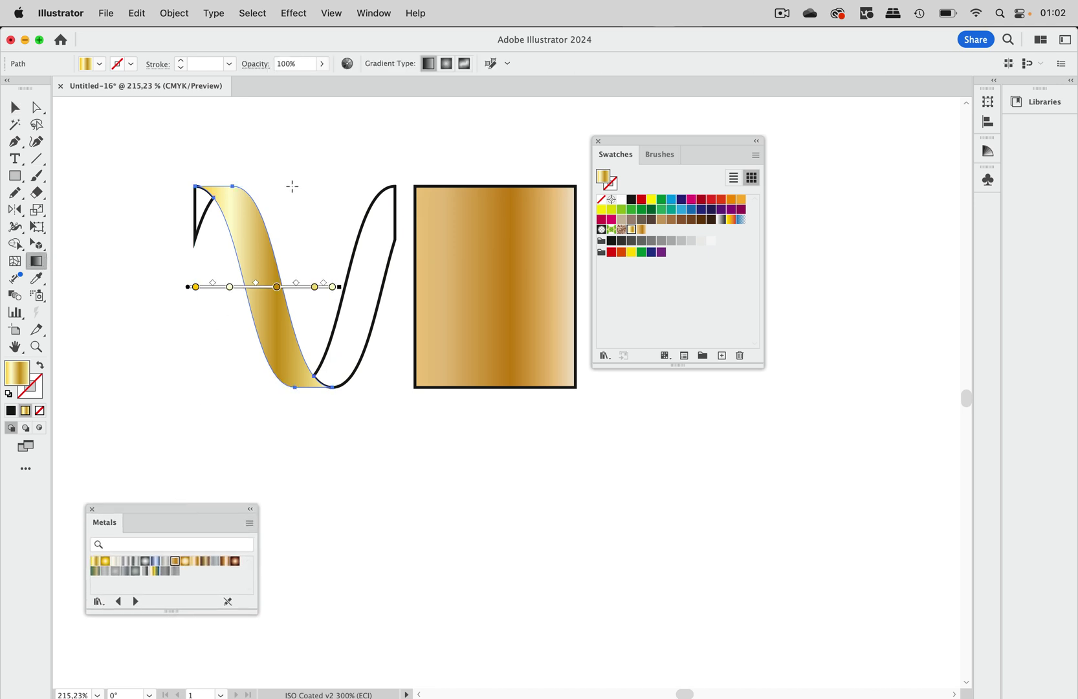
{"action": "mouse_move", "coordinate": [263, 186]}
{"action": "left_mouse_down"}
{"action": "mouse_move", "coordinate": [291, 375]}
{"action": "mouse_move", "coordinate": [309, 383]}
{"action": "left_mouse_up"}
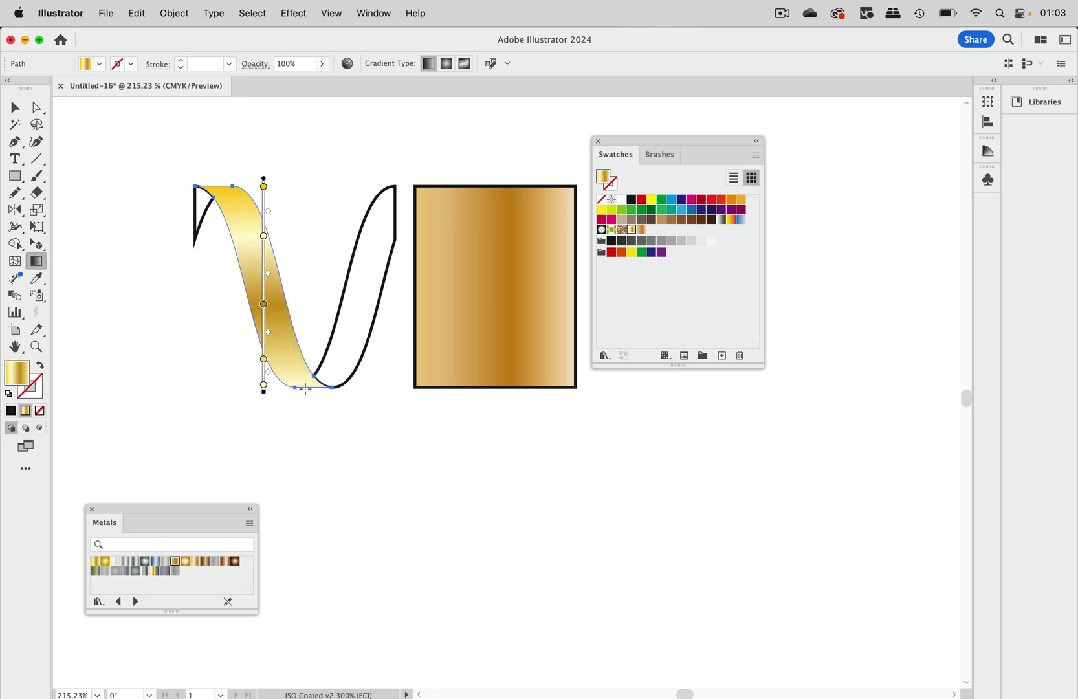
{"action": "mouse_move", "coordinate": [304, 389]}
{"action": "left_mouse_down"}
{"action": "mouse_move", "coordinate": [307, 183]}
{"action": "mouse_move", "coordinate": [315, 194]}
{"action": "left_mouse_up"}
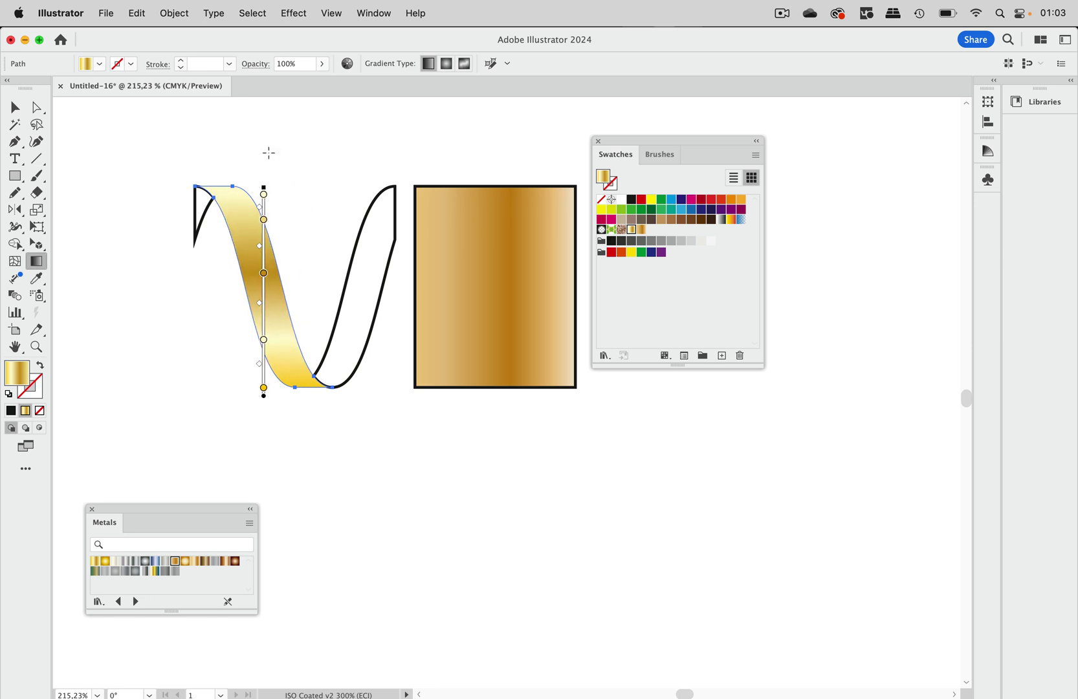
{"action": "left_click", "coordinate": [15, 107]}
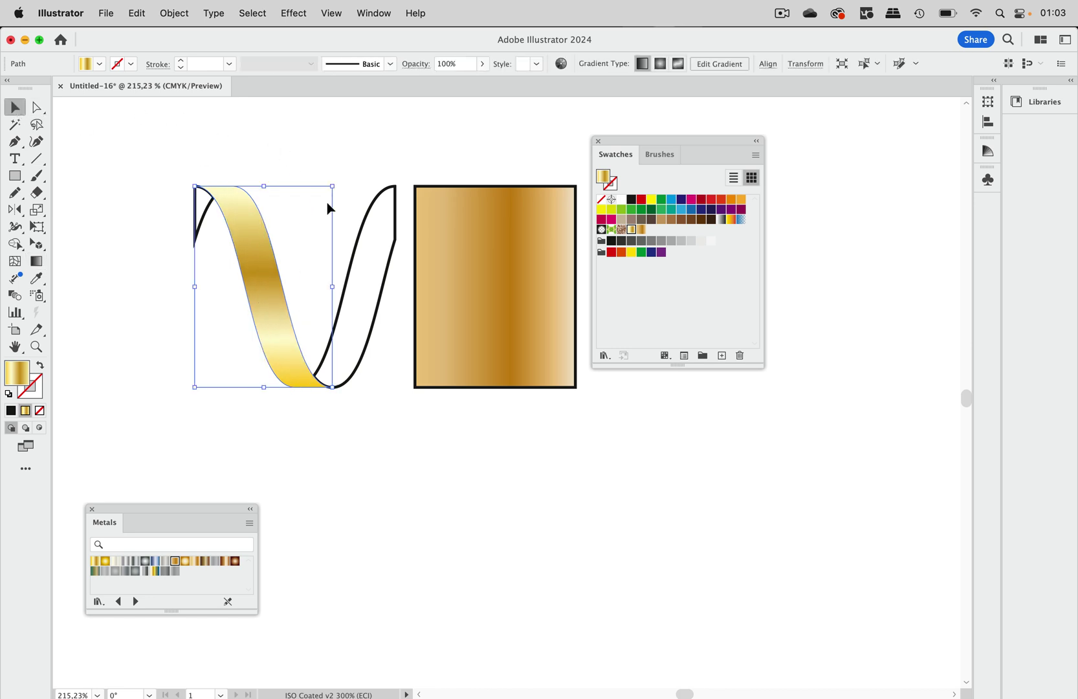
{"action": "left_click", "coordinate": [354, 163]}
Redirect the bronze rectangle's gradient to run vertically, bottom edge to top
{"action": "left_click", "coordinate": [507, 231]}
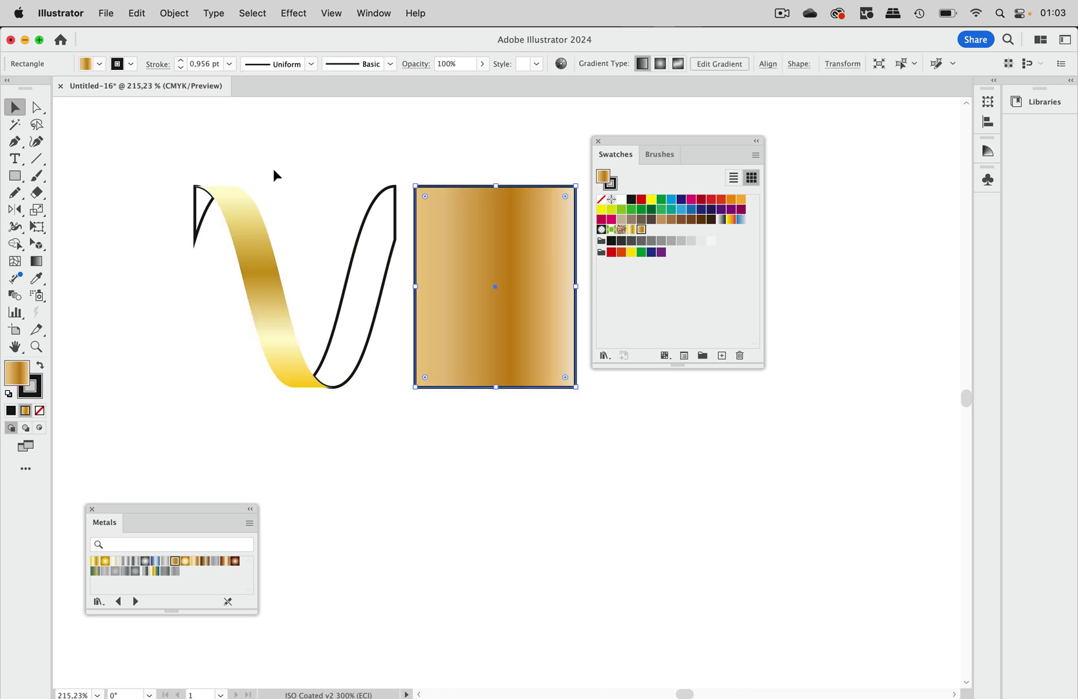
{"action": "left_click", "coordinate": [36, 260]}
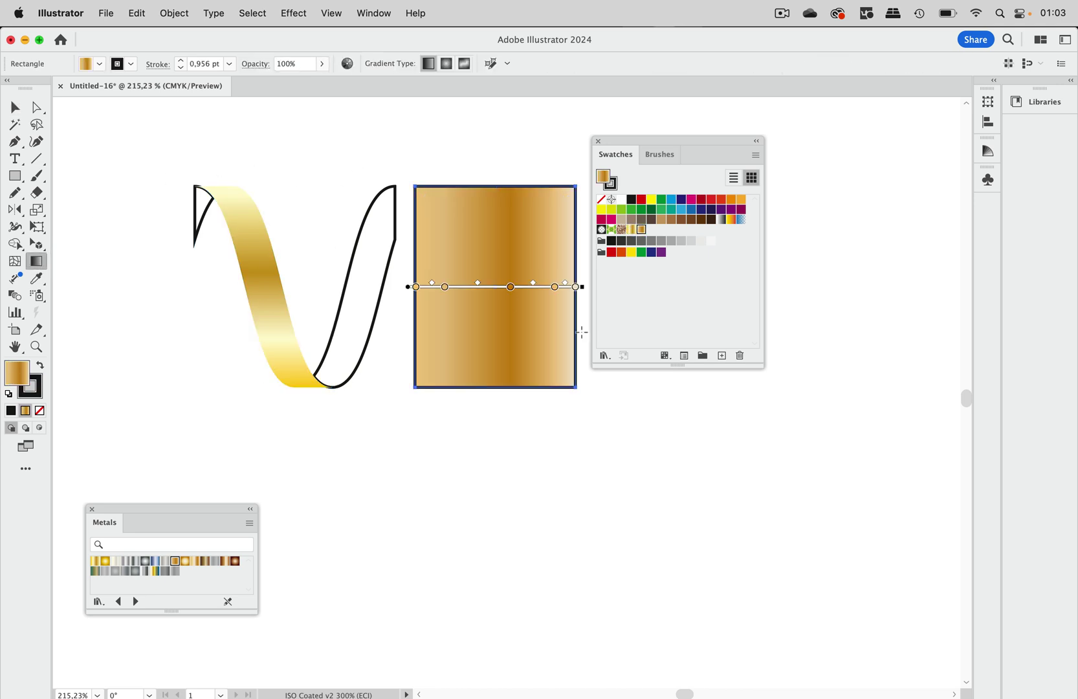
{"action": "mouse_move", "coordinate": [497, 386]}
{"action": "left_mouse_down"}
{"action": "mouse_move", "coordinate": [511, 186]}
{"action": "mouse_move", "coordinate": [546, 176]}
{"action": "mouse_move", "coordinate": [538, 143]}
{"action": "left_mouse_up"}
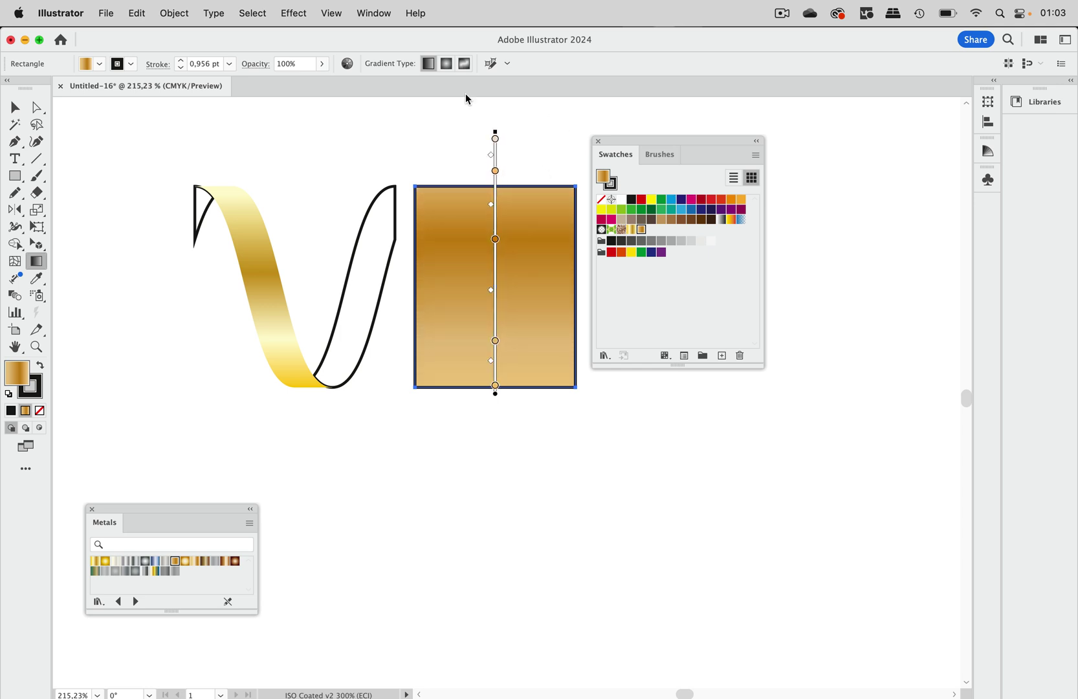
Reselect the rectangle's gradient and pick its top colour stop
{"action": "left_click", "coordinate": [15, 107]}
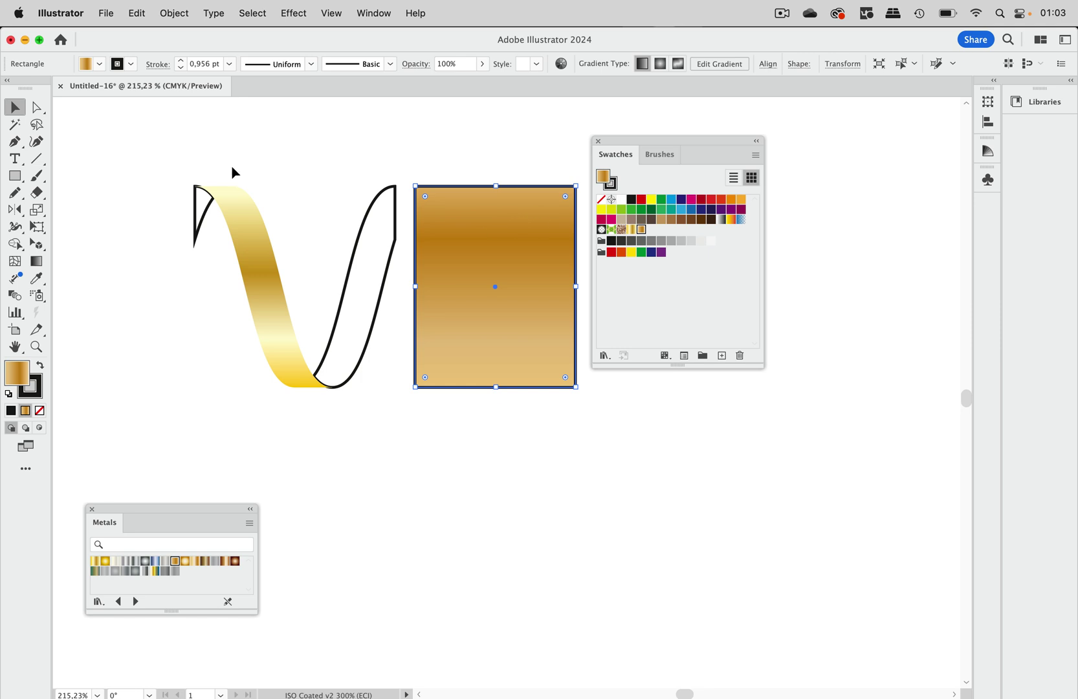
{"action": "left_click", "coordinate": [36, 261]}
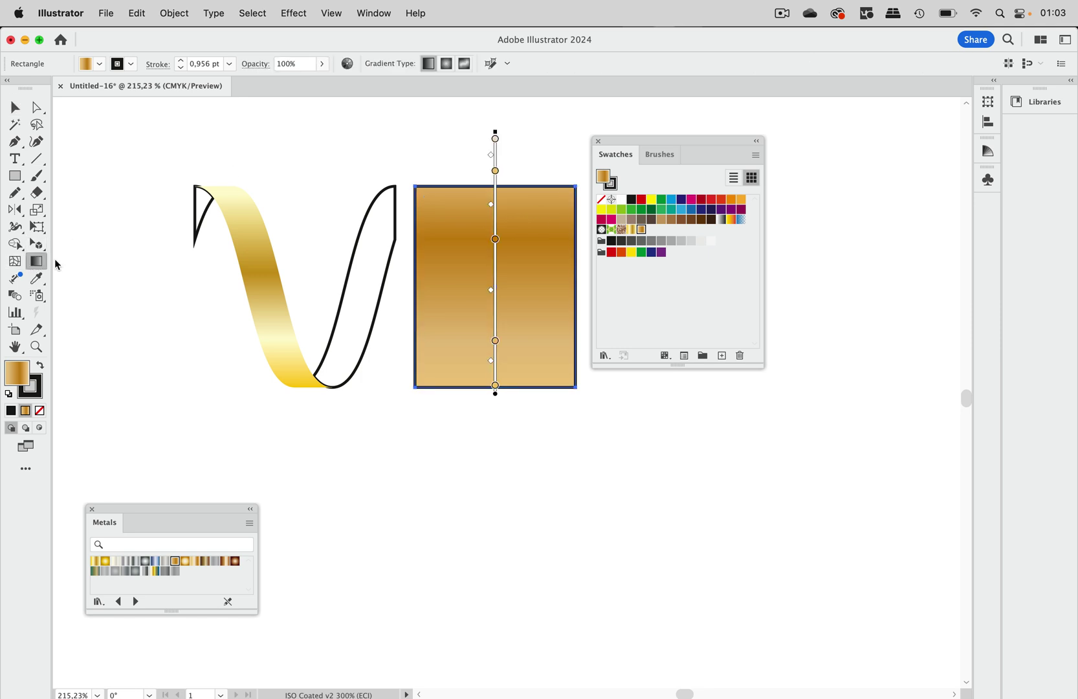
{"action": "left_click", "coordinate": [495, 171]}
Darken the top gradient stop in CMYK, raising black to 45 and magenta to 50
{"action": "double_click", "coordinate": [495, 172]}
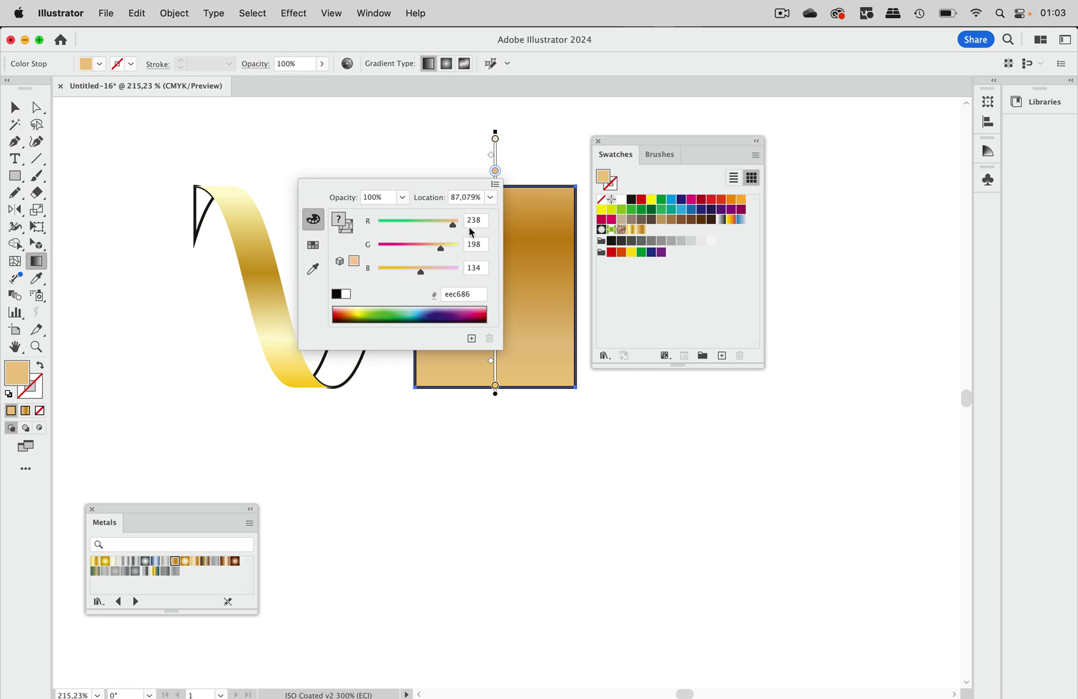
{"action": "left_click", "coordinate": [495, 184]}
{"action": "left_click", "coordinate": [534, 245]}
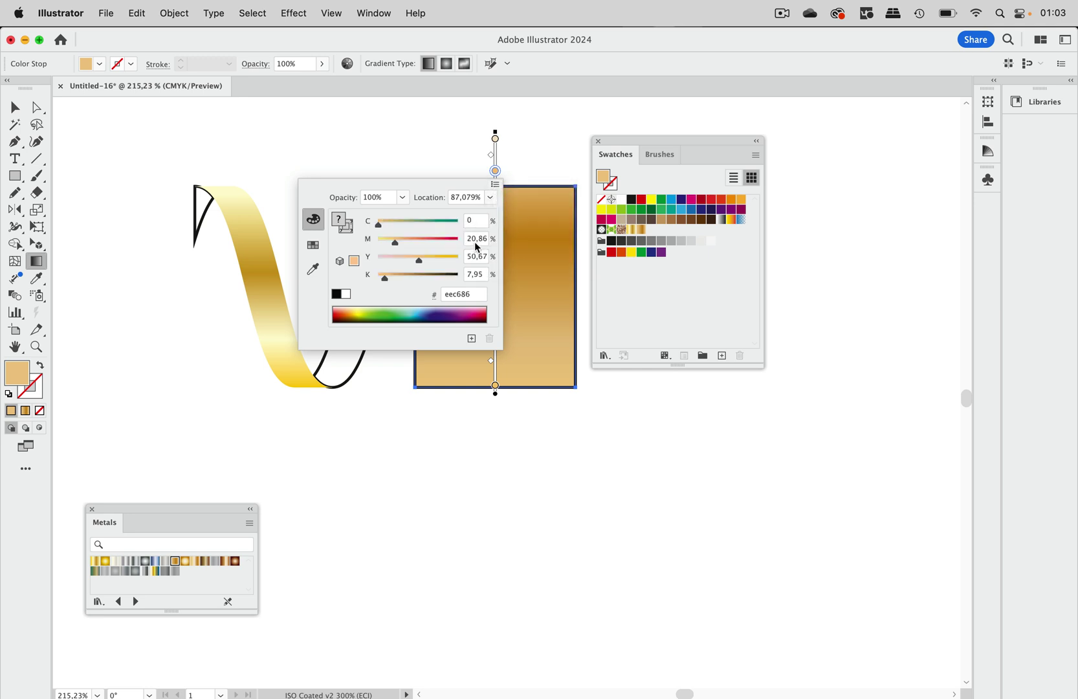
{"action": "left_click_drag", "start_coordinate": [396, 279], "coordinate": [413, 242]}
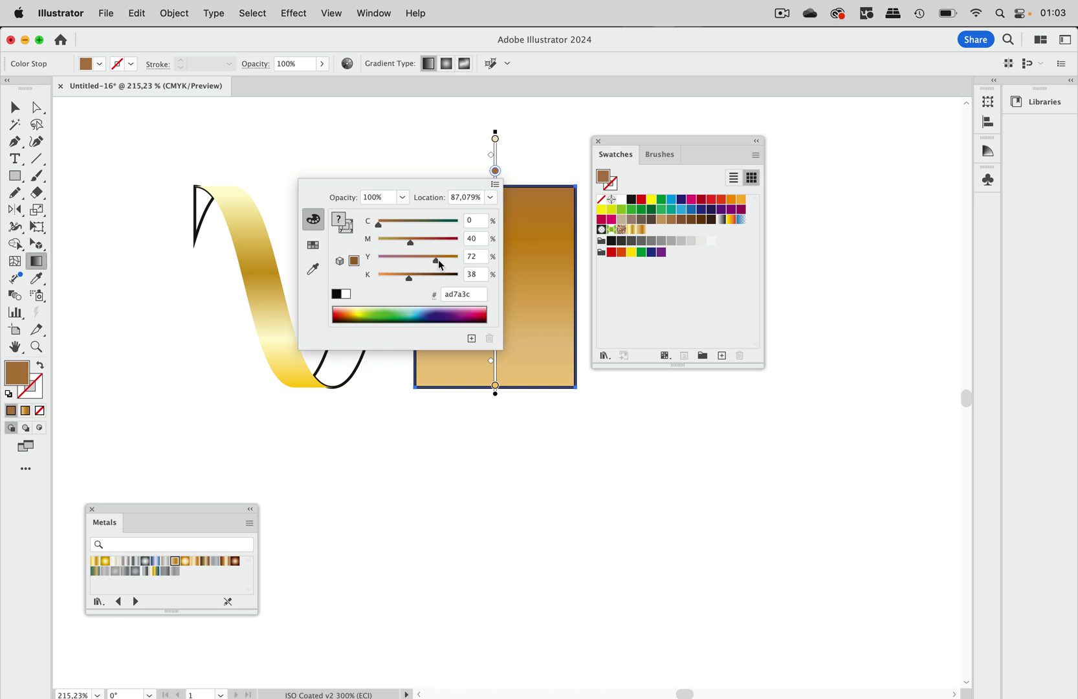
{"action": "left_click_drag", "start_coordinate": [409, 279], "coordinate": [415, 279]}
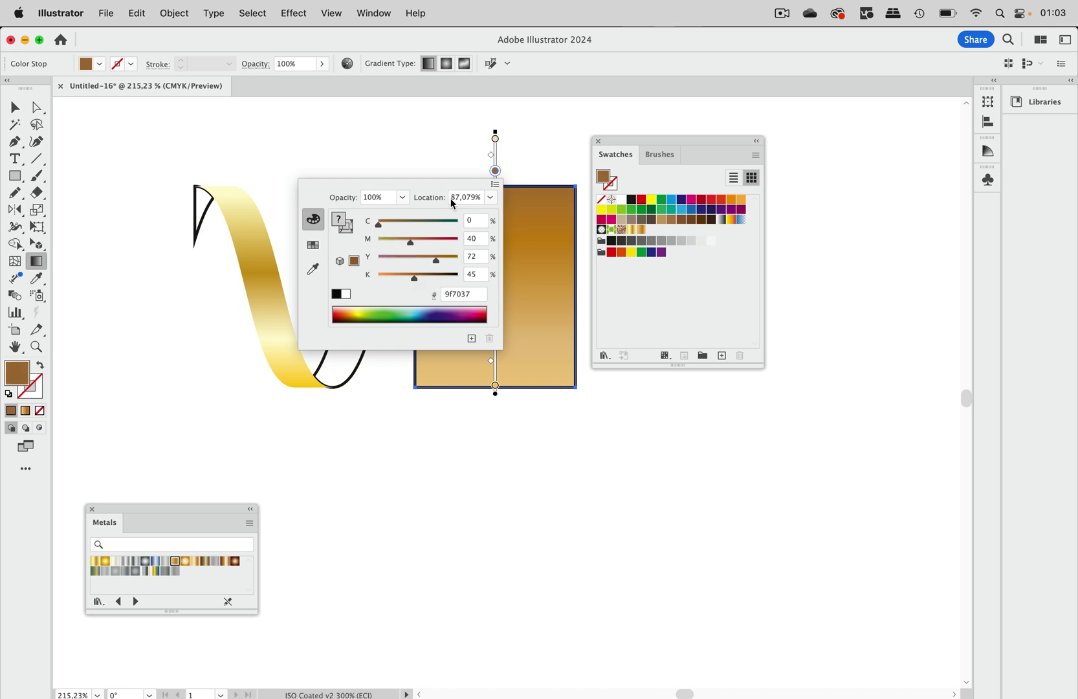
{"action": "left_click", "coordinate": [529, 169]}
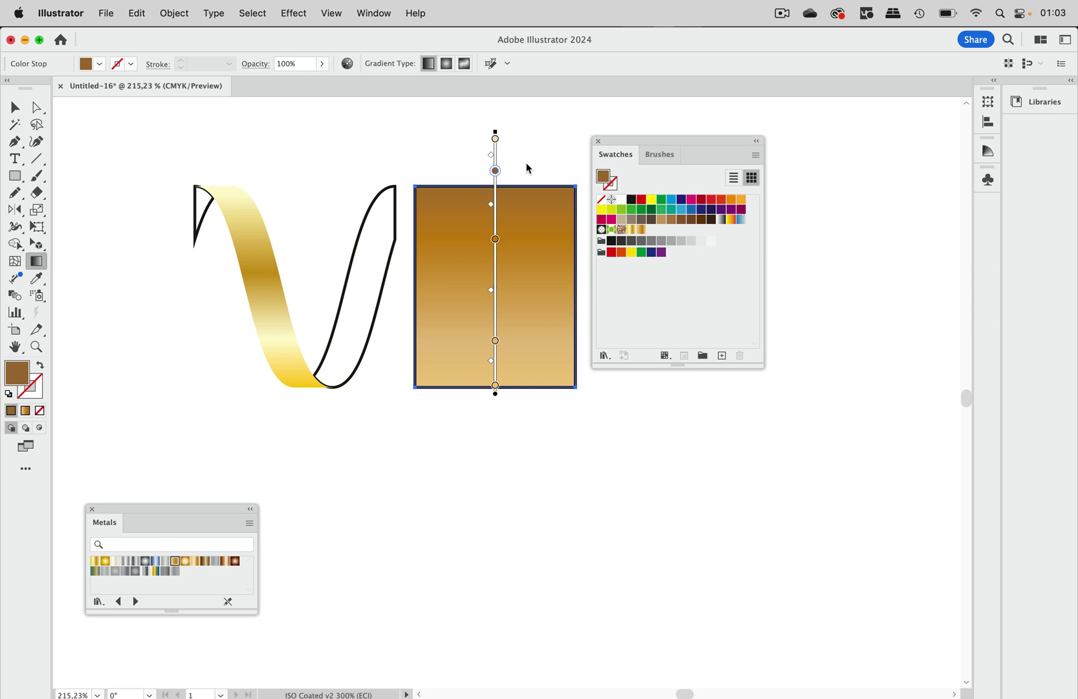
{"action": "scroll", "coordinate": [524, 163], "scroll_direction": "right", "scroll_amount": 3}
{"action": "scroll", "coordinate": [524, 163], "scroll_direction": "down", "scroll_amount": 1}
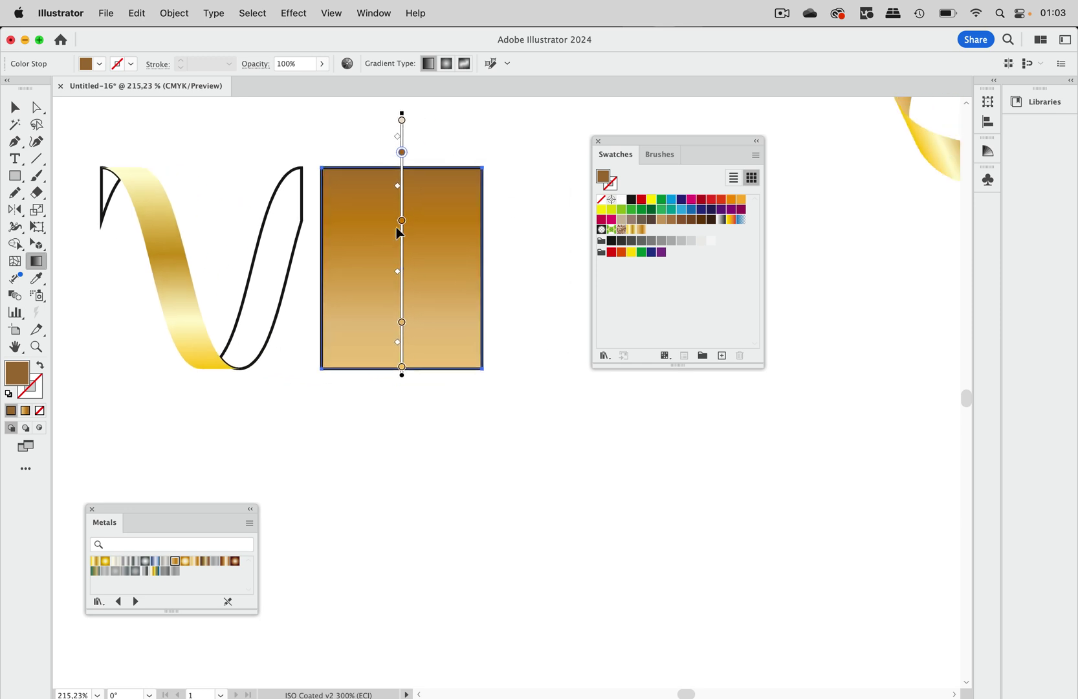
{"action": "double_click", "coordinate": [402, 152]}
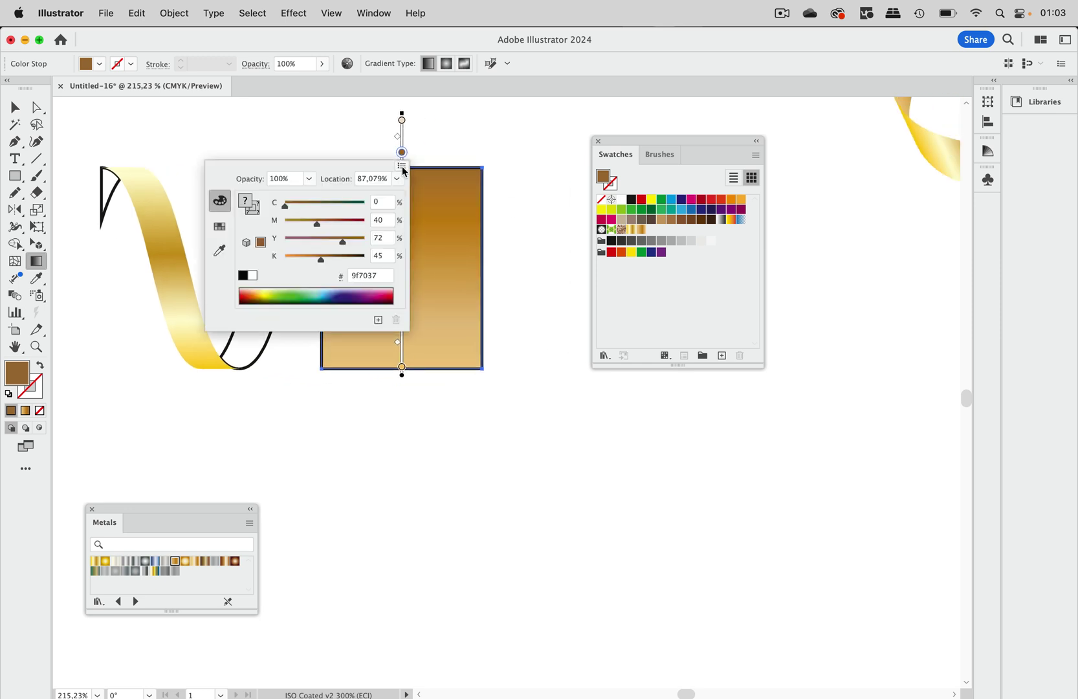
{"action": "left_click_drag", "start_coordinate": [316, 224], "coordinate": [322, 259]}
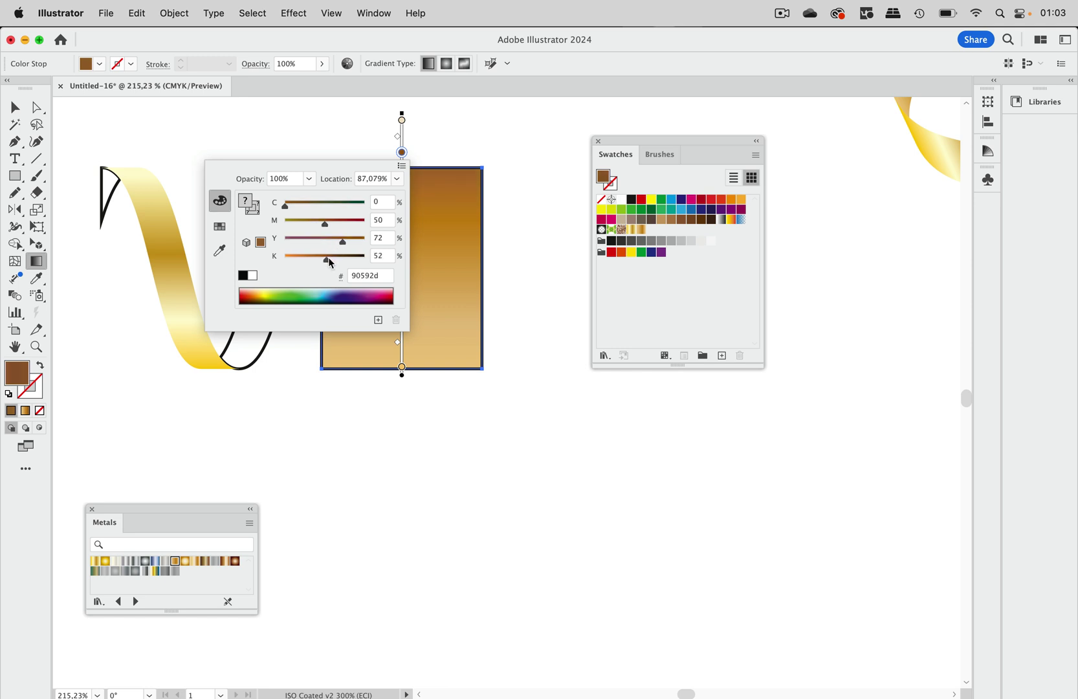
{"action": "left_click", "coordinate": [492, 131]}
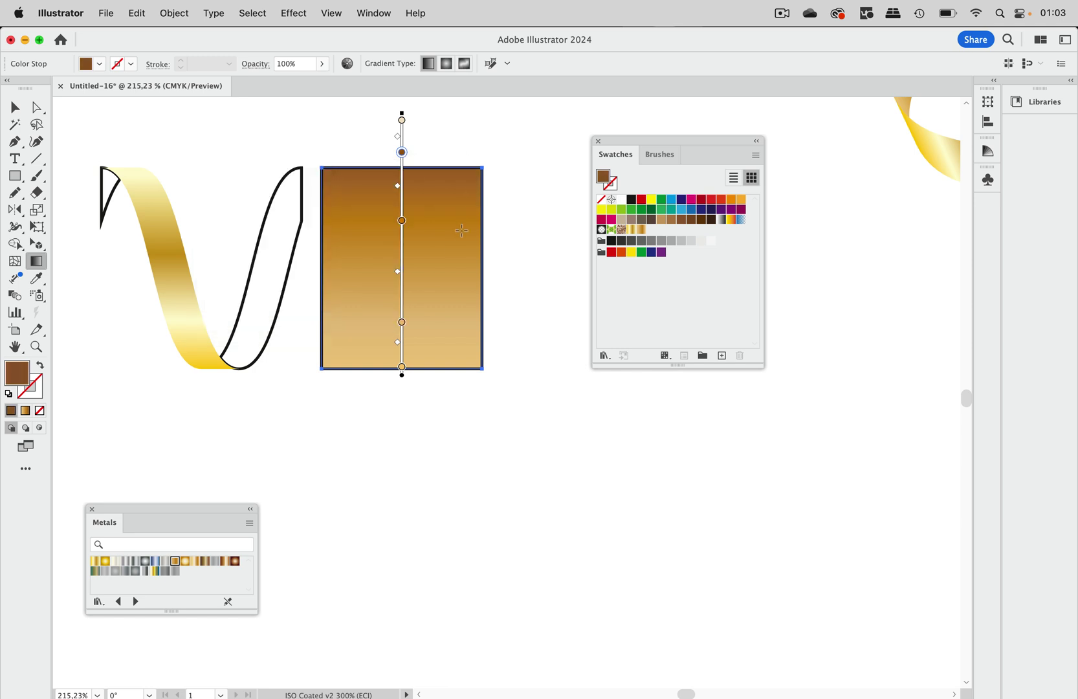
Deepen the bottom gradient stop to amber-bronze (C0 M48 Y100 K26.14)
{"action": "double_click", "coordinate": [401, 367]}
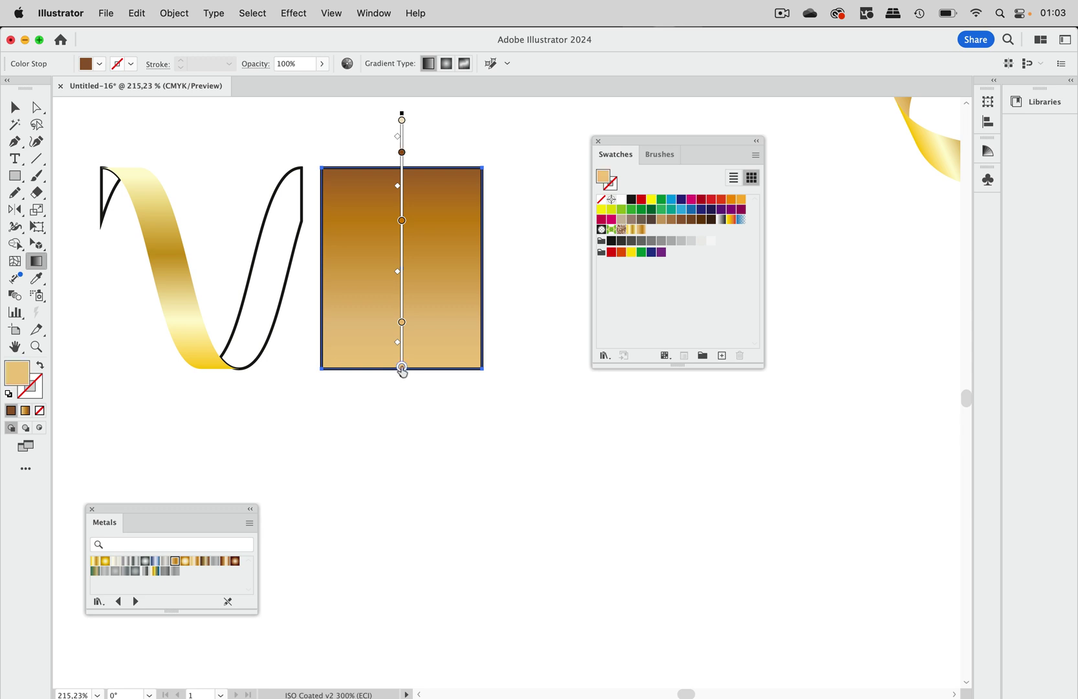
{"action": "left_click_drag", "start_coordinate": [299, 438], "coordinate": [324, 443], "text": "shift"}
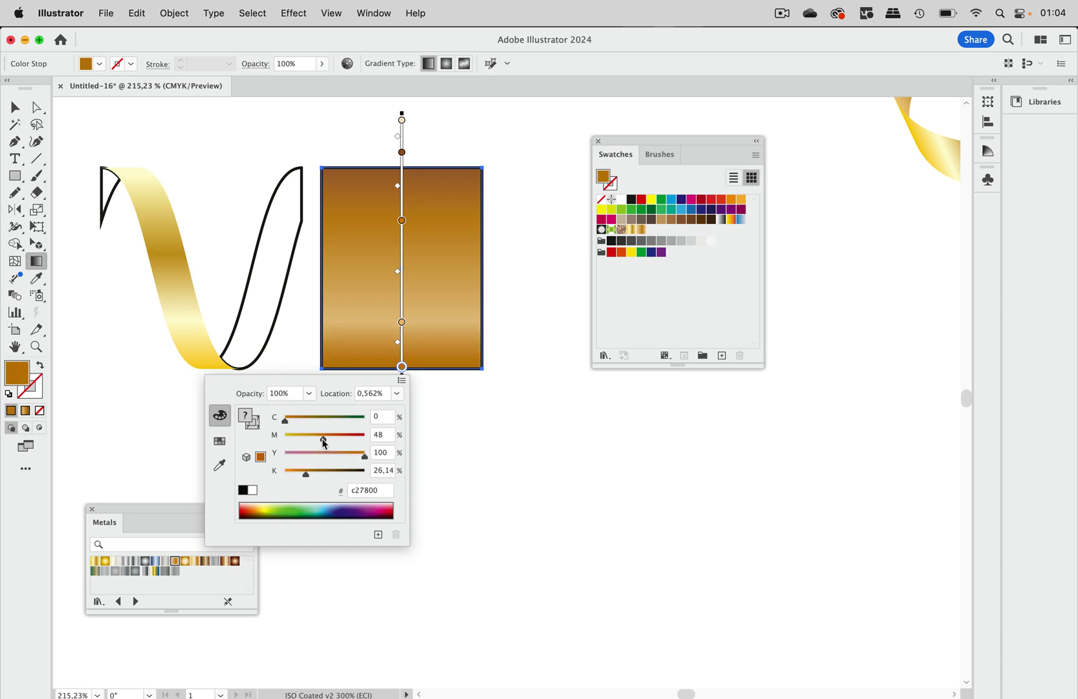
{"action": "left_click", "coordinate": [512, 306]}
{"action": "scroll", "coordinate": [513, 285], "scroll_direction": "left", "scroll_amount": 3}
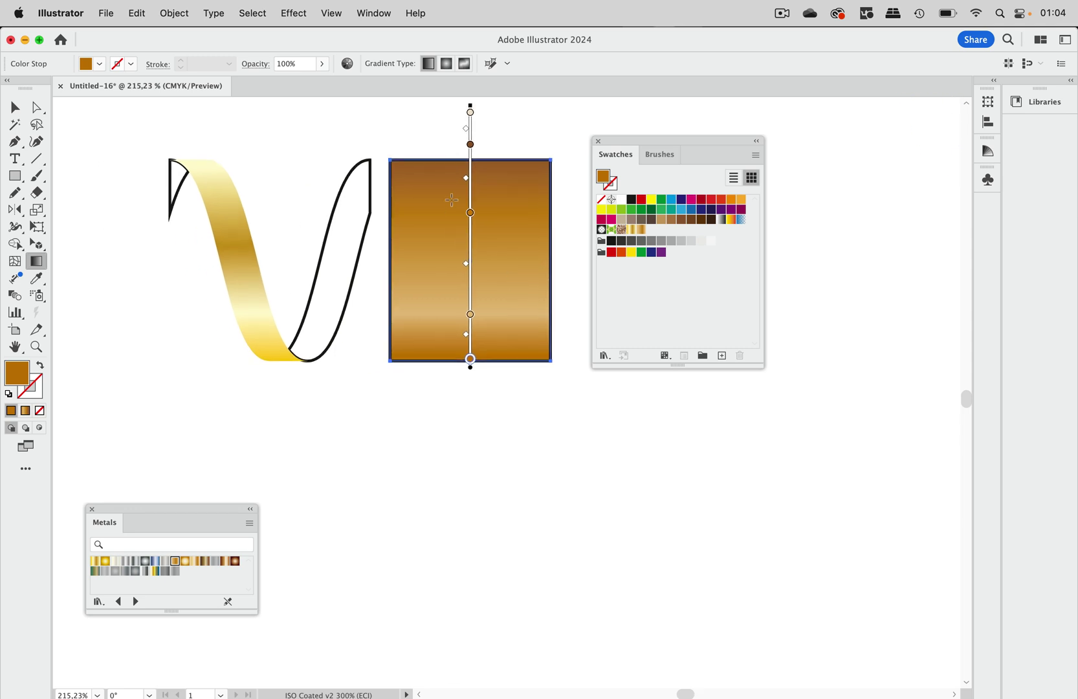
Set the gradient rectangle's stroke to None, then select the gold ribbon
{"action": "left_click", "coordinate": [15, 107]}
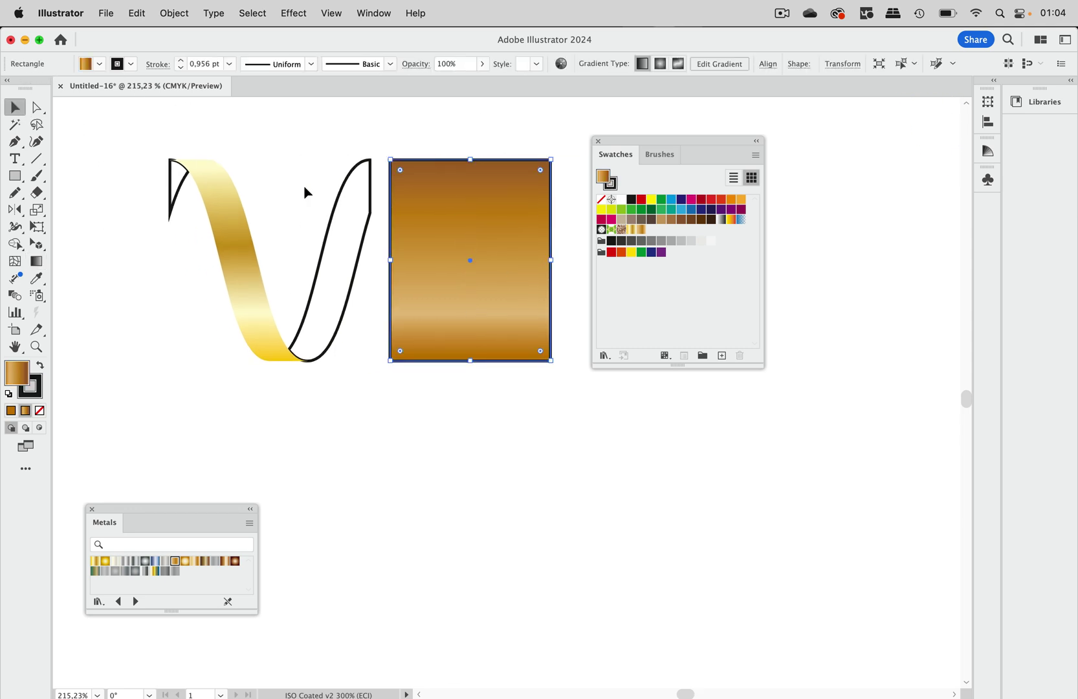
{"action": "left_click", "coordinate": [370, 168]}
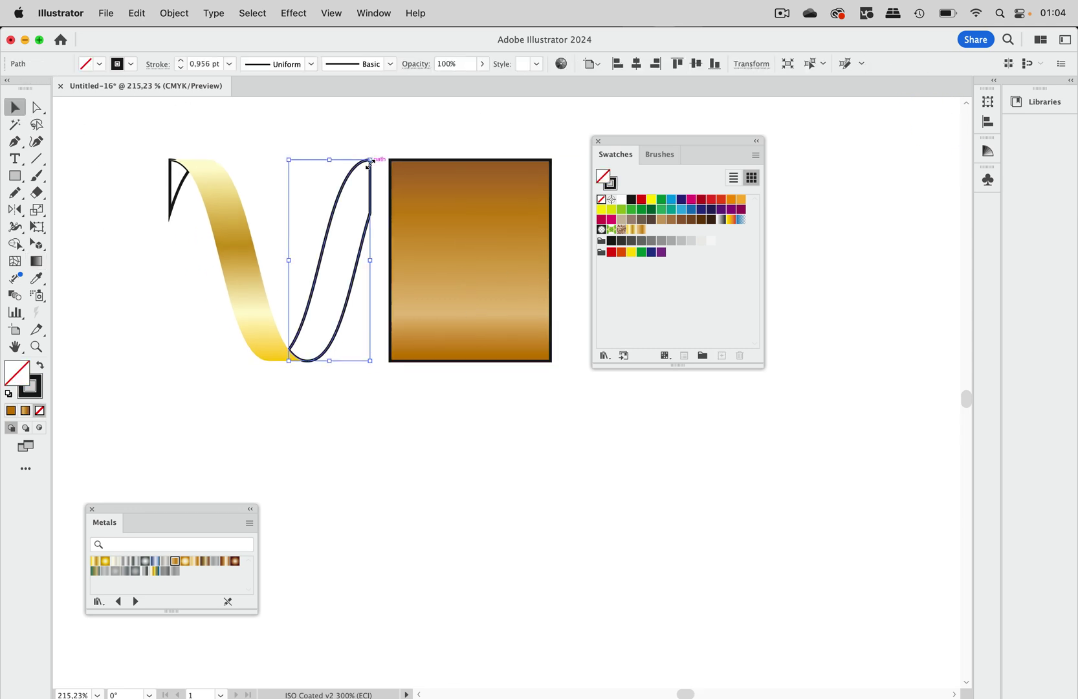
{"action": "left_click", "coordinate": [431, 147]}
{"action": "left_click", "coordinate": [442, 198]}
{"action": "left_click", "coordinate": [132, 64]}
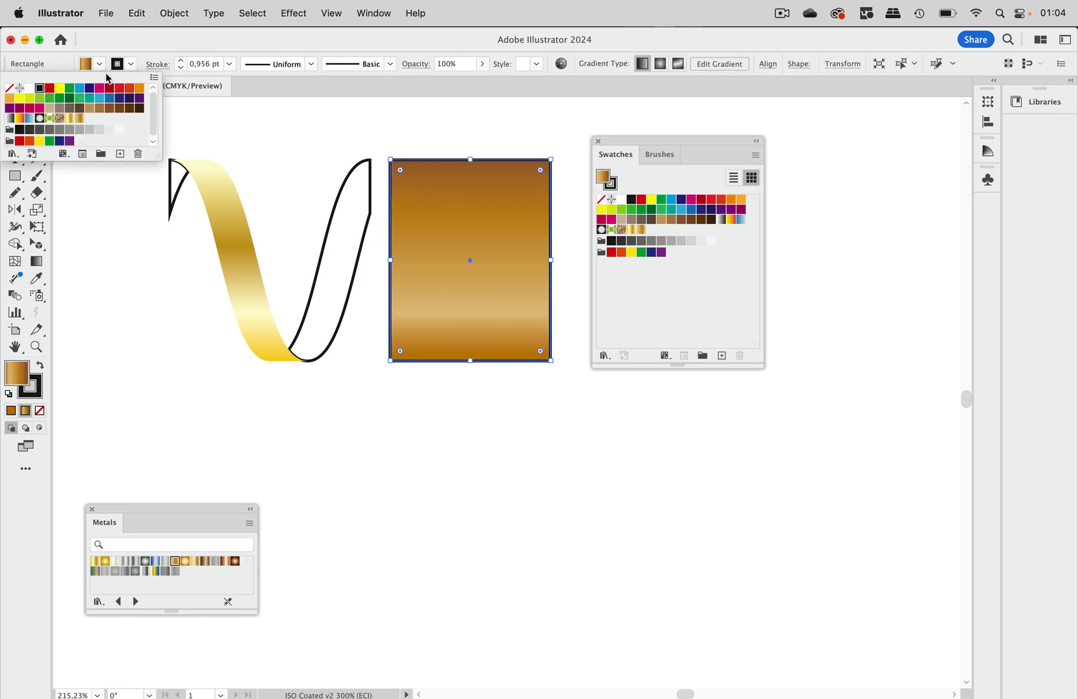
{"action": "left_click", "coordinate": [9, 88]}
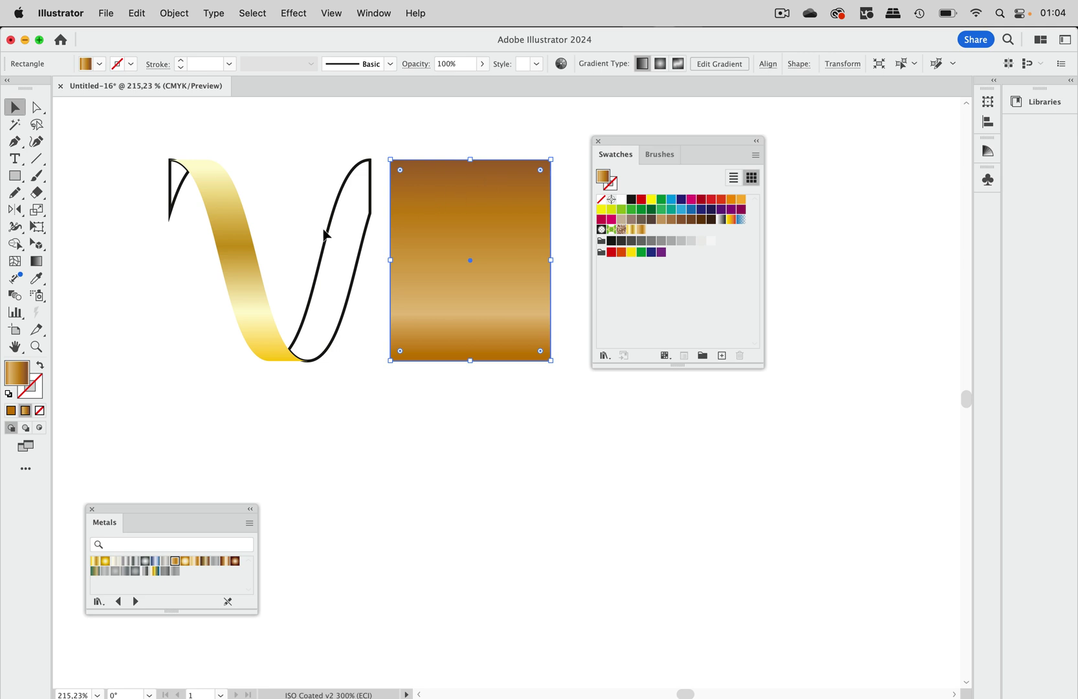
{"action": "left_click", "coordinate": [248, 253]}
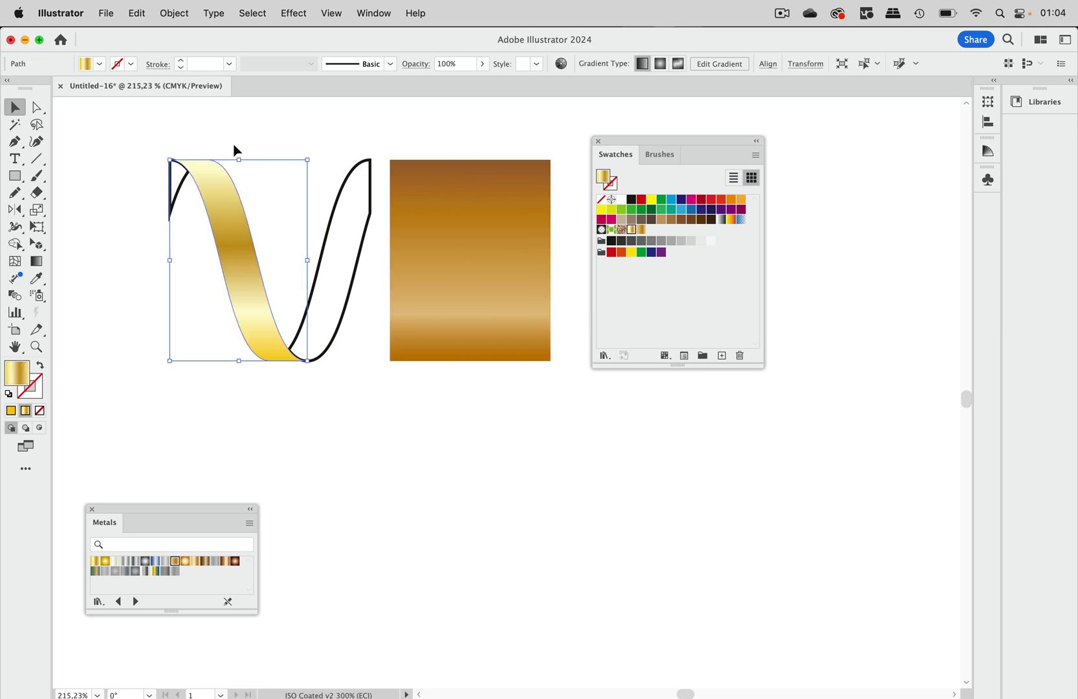
Expand the gold ribbon's gradient fill into 50 objects with Object > Expand
{"action": "left_click", "coordinate": [175, 13]}
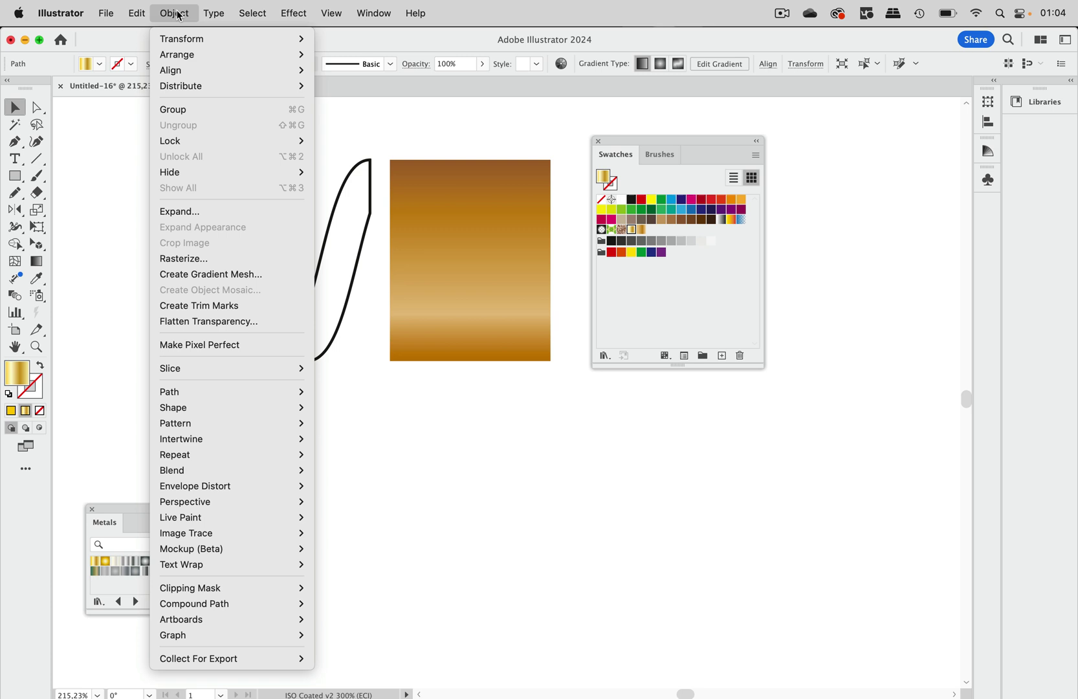
{"action": "left_click", "coordinate": [179, 212]}
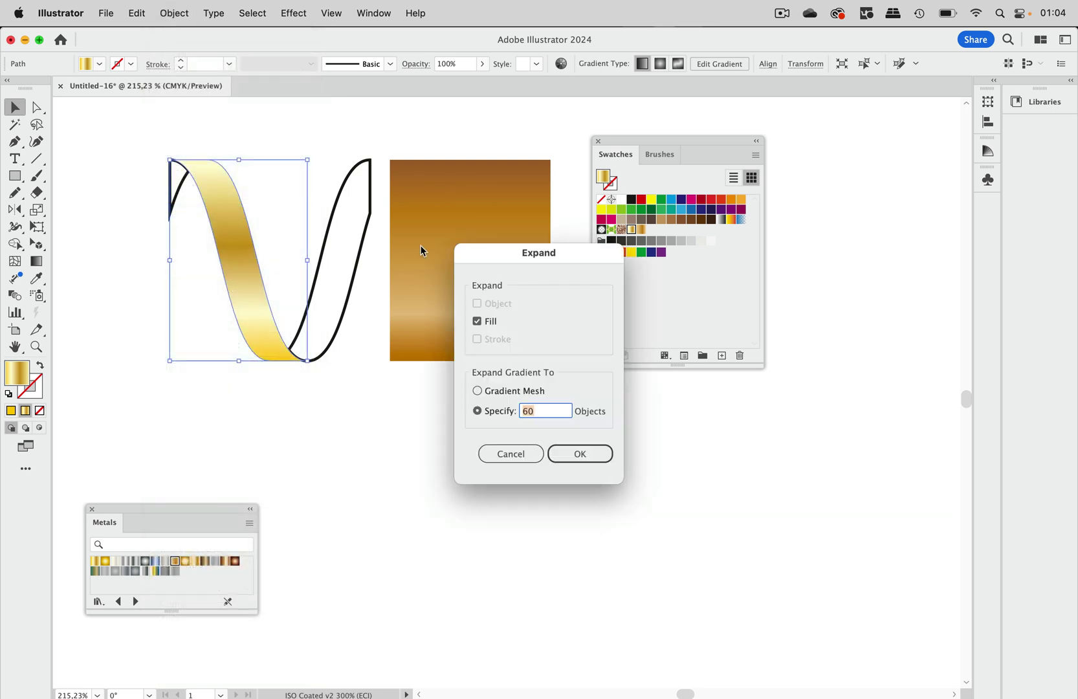
{"action": "left_click_drag", "start_coordinate": [521, 266], "coordinate": [440, 159]}
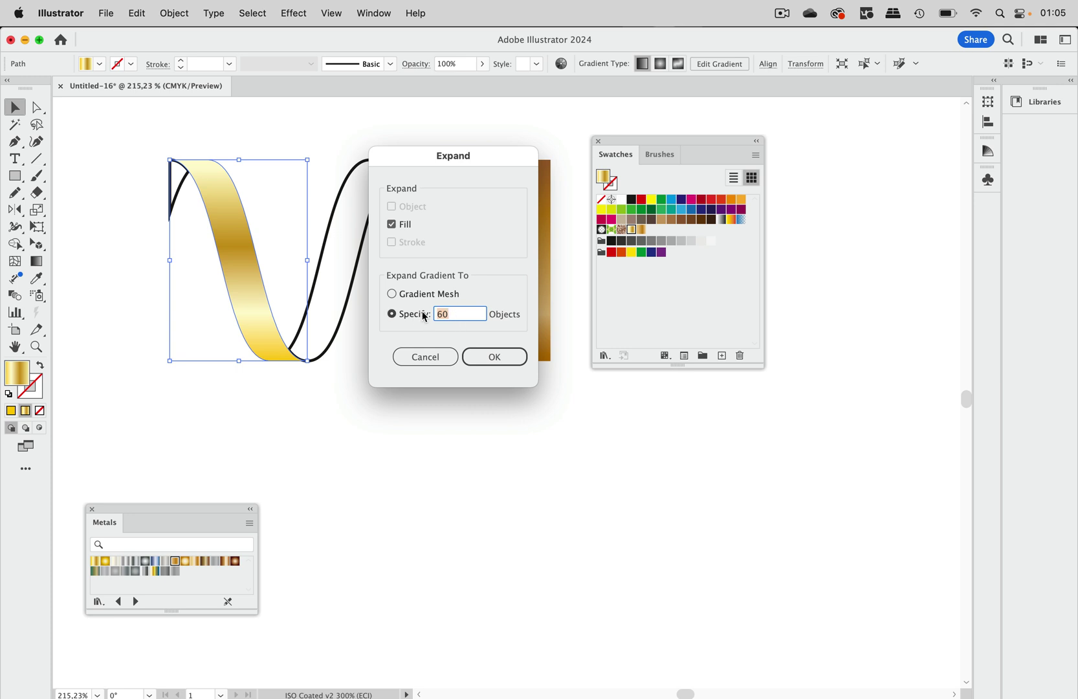
{"action": "type", "text": "5"}
{"action": "left_click", "coordinate": [494, 357]}
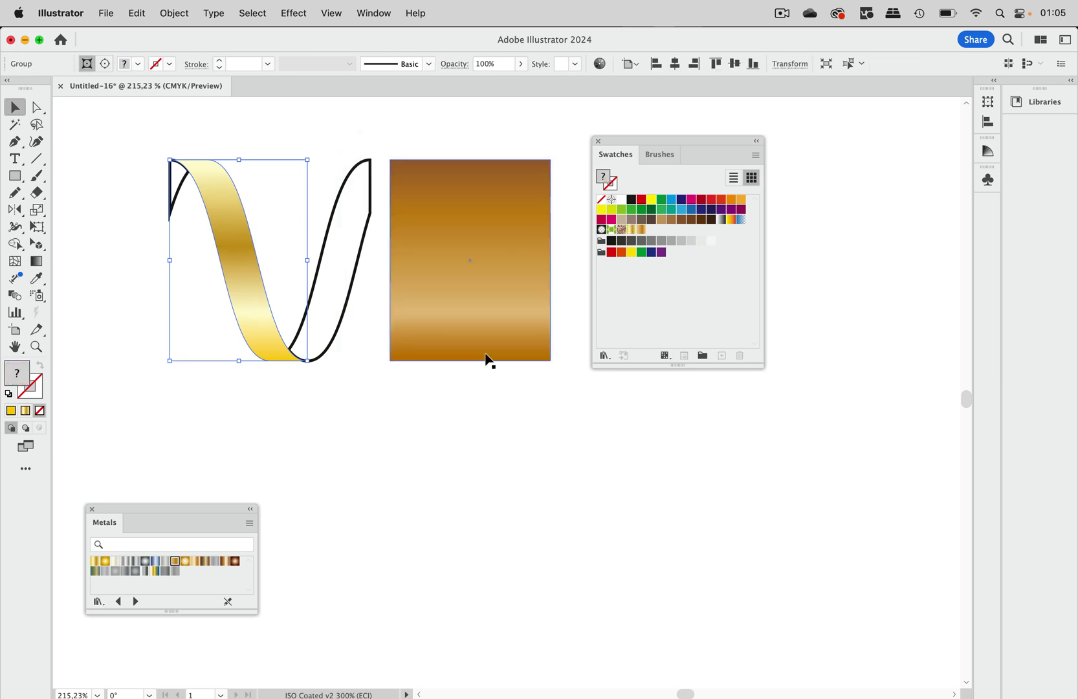
{"action": "scroll", "coordinate": [252, 277], "scroll_direction": "up", "scroll_amount": 5}
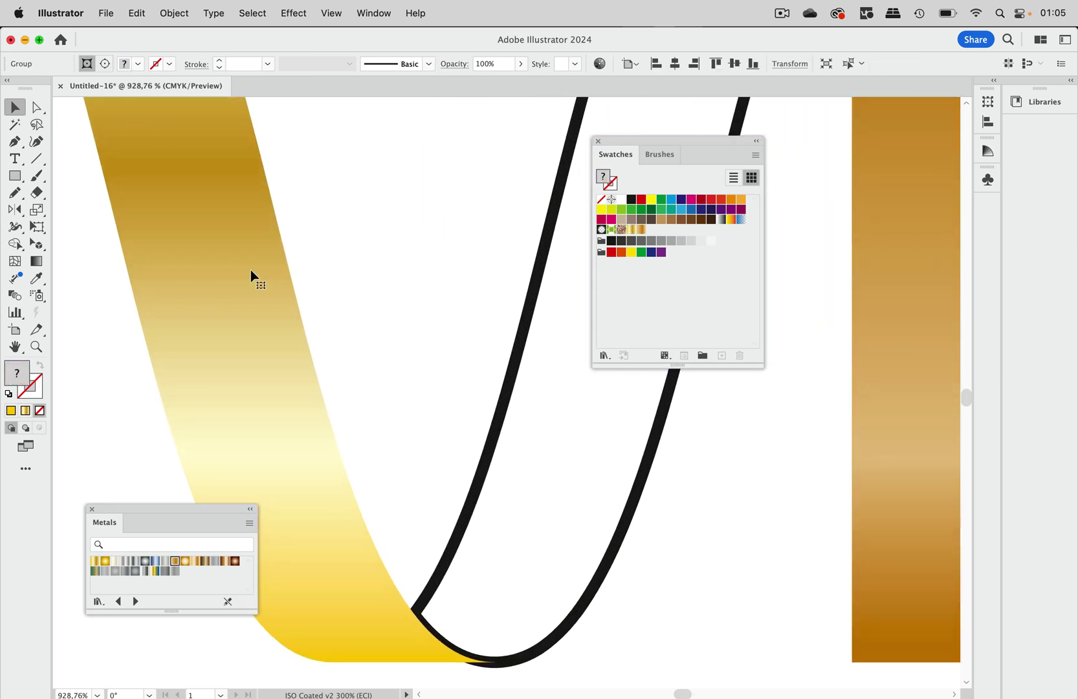
{"action": "scroll", "coordinate": [252, 277], "scroll_direction": "down", "scroll_amount": 5}
{"action": "scroll", "coordinate": [253, 276], "scroll_direction": "up", "scroll_amount": 1}
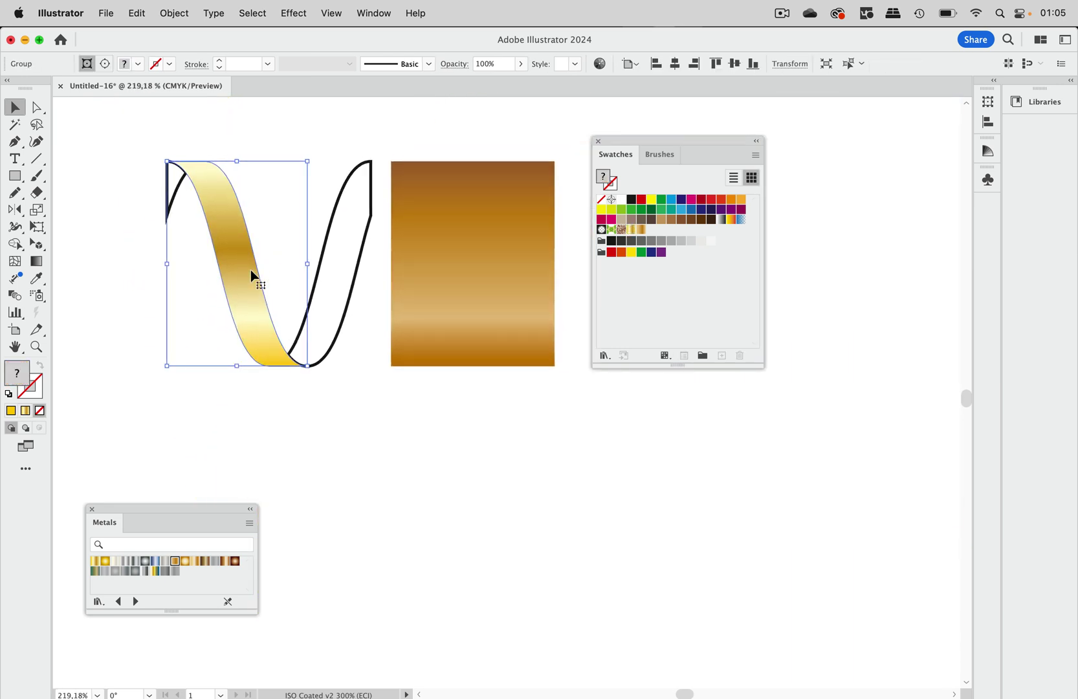
{"action": "scroll", "coordinate": [252, 277], "scroll_direction": "up", "scroll_amount": 5}
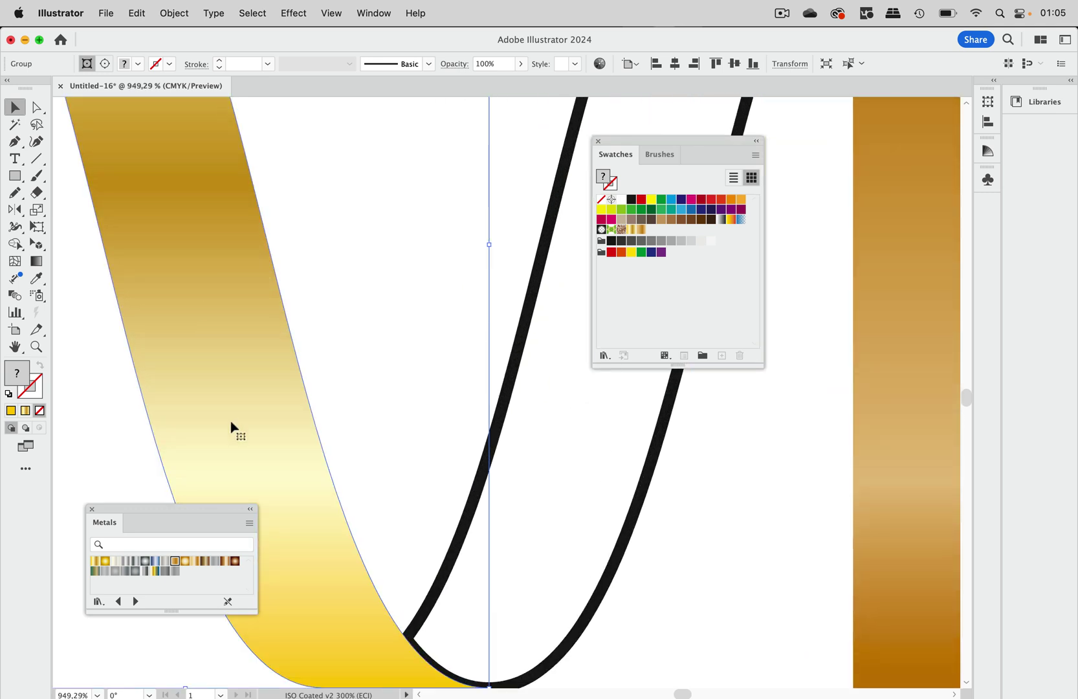
{"action": "scroll", "coordinate": [277, 320], "scroll_direction": "down", "scroll_amount": 6}
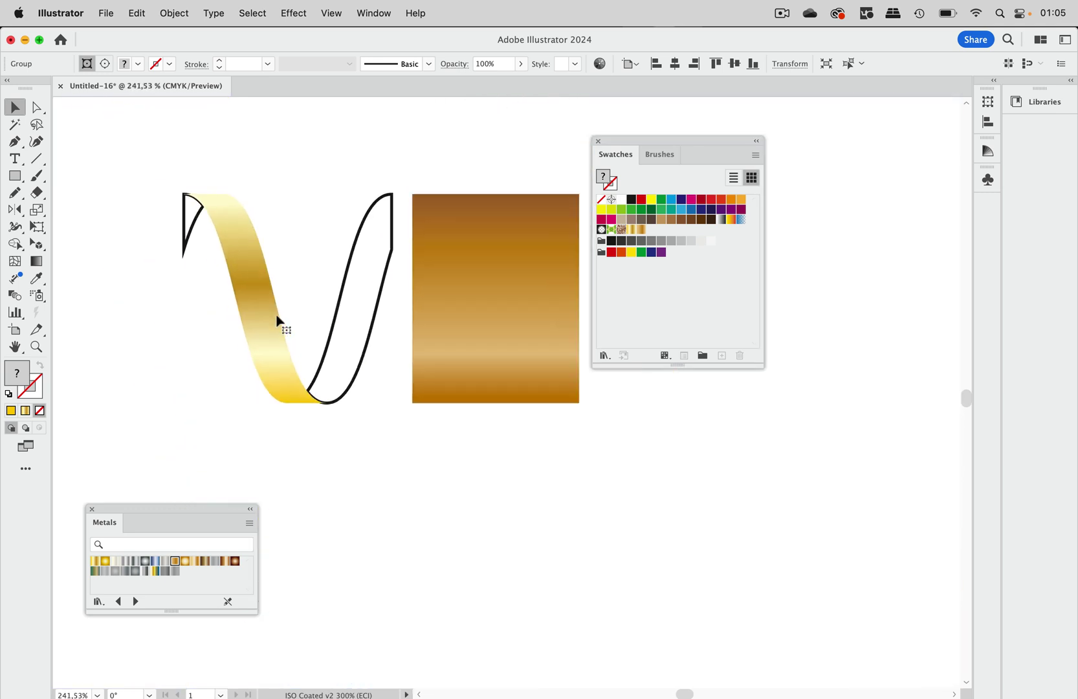
Expand the bronze rectangle's gradient into 50 objects, then deselect
{"action": "left_click", "coordinate": [420, 275]}
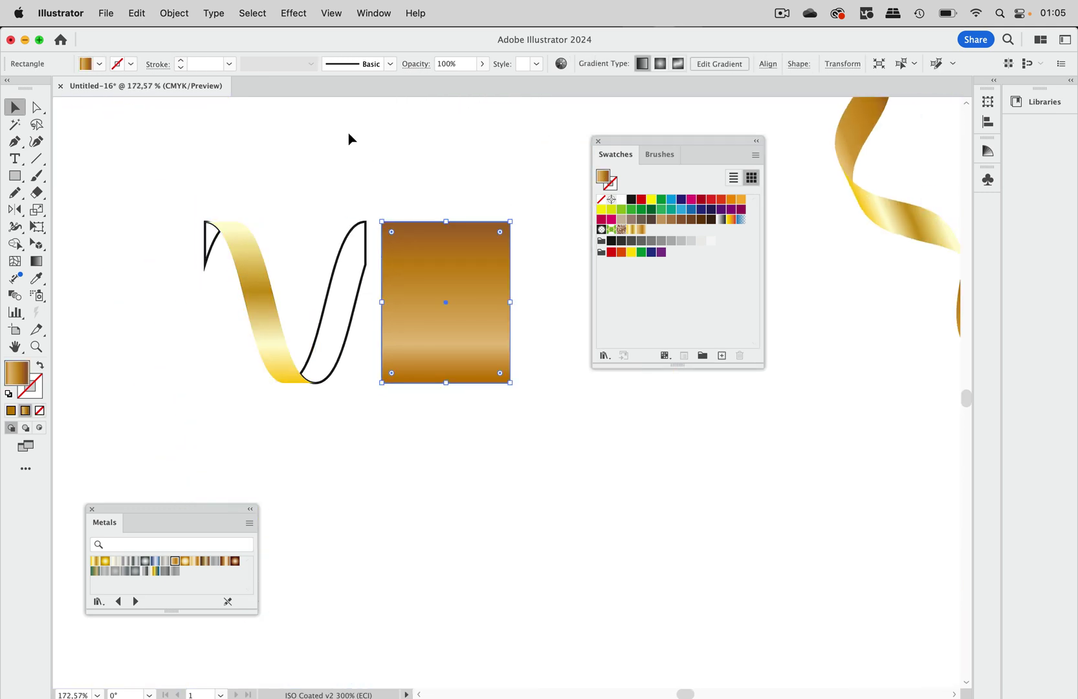
{"action": "left_click", "coordinate": [180, 17]}
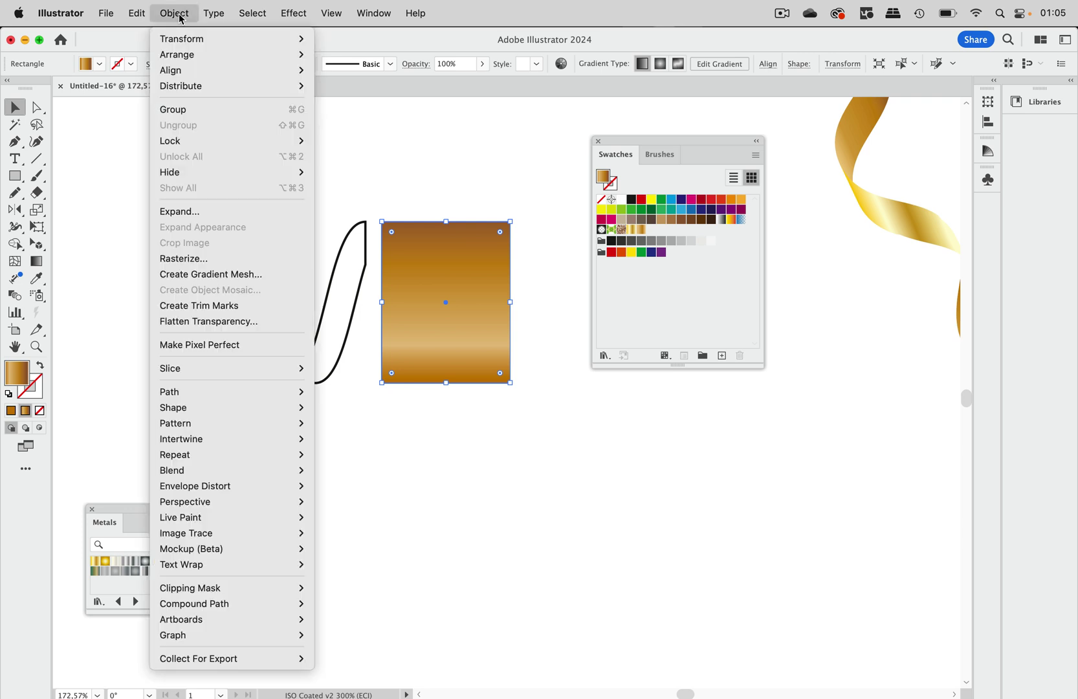
{"action": "left_click", "coordinate": [204, 212]}
{"action": "left_click", "coordinate": [493, 356]}
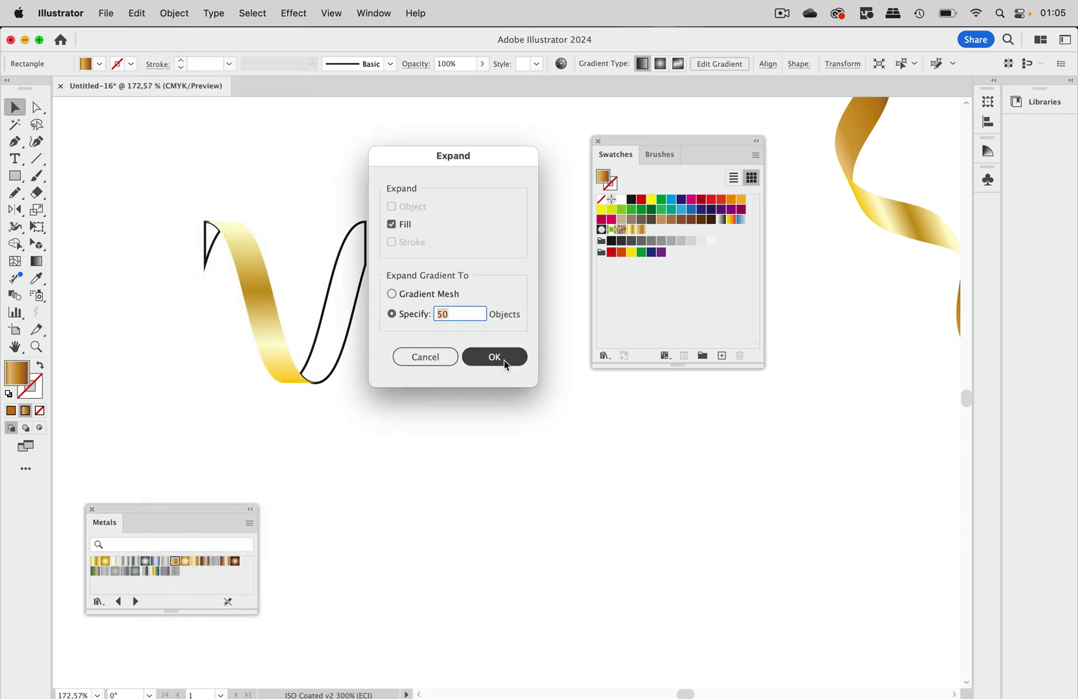
{"action": "left_click", "coordinate": [543, 213]}
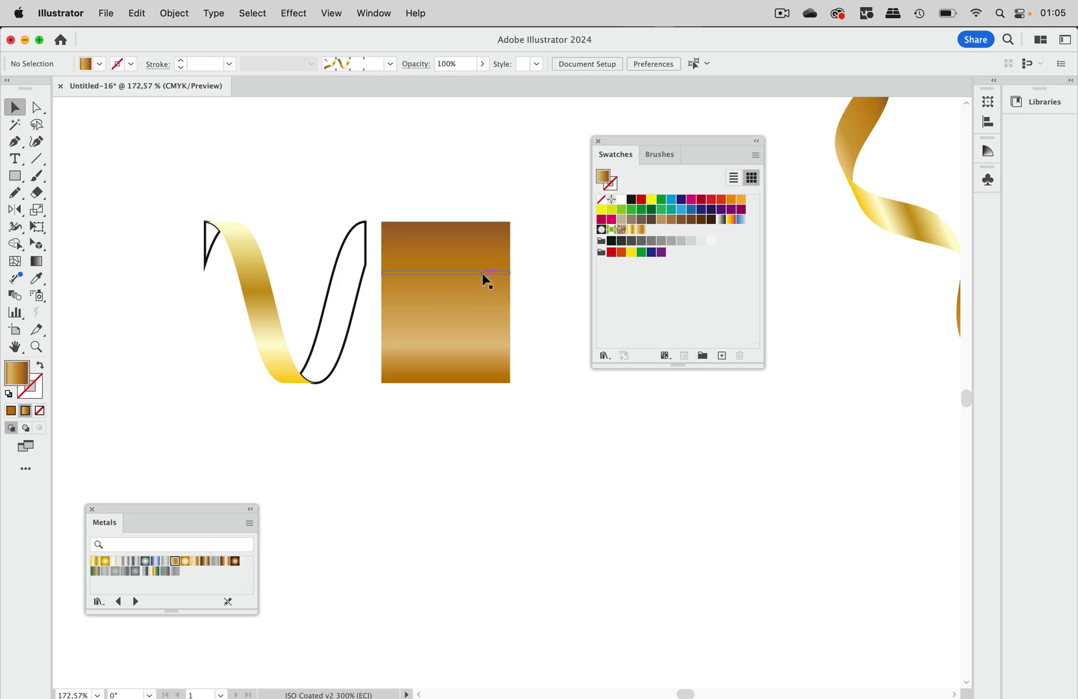
Move the gradient rectangle left over the ribbon and send it behind
{"action": "left_click_drag", "start_coordinate": [482, 275], "coordinate": [388, 274]}
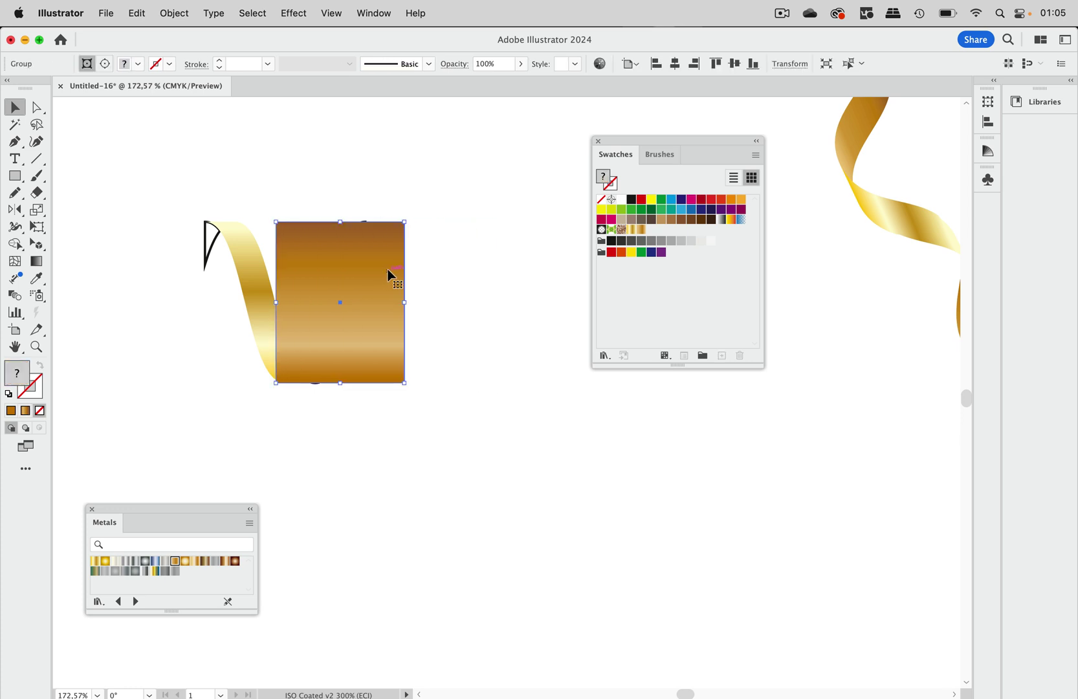
{"action": "left_click", "coordinate": [174, 13]}
{"action": "mouse_move", "coordinate": [188, 54]}
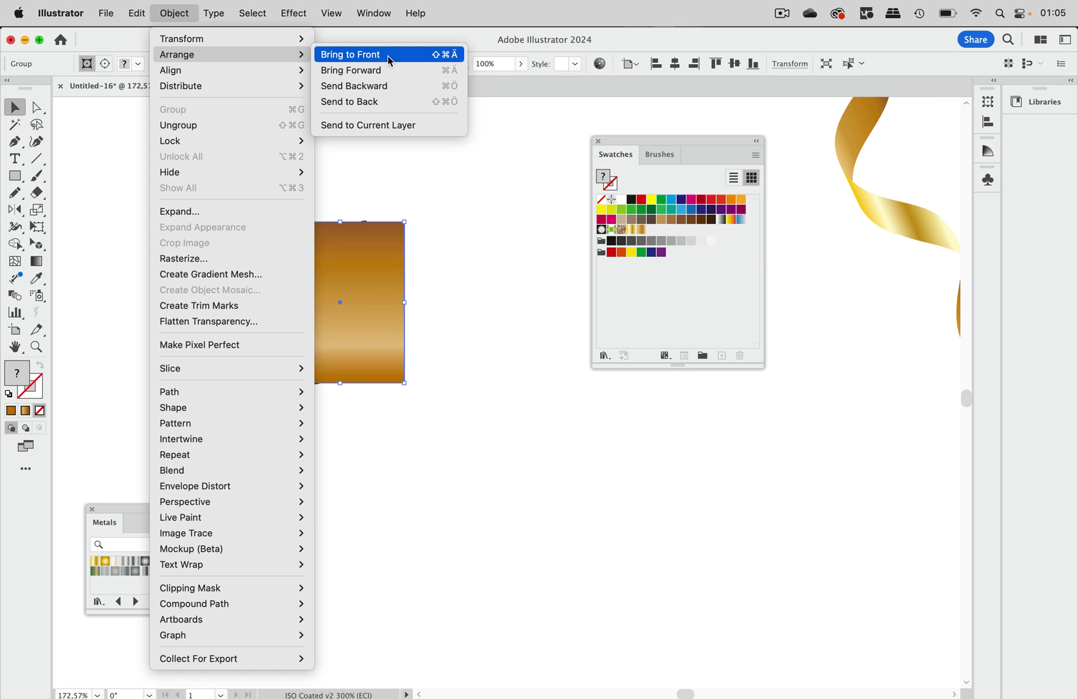
{"action": "left_click", "coordinate": [388, 102]}
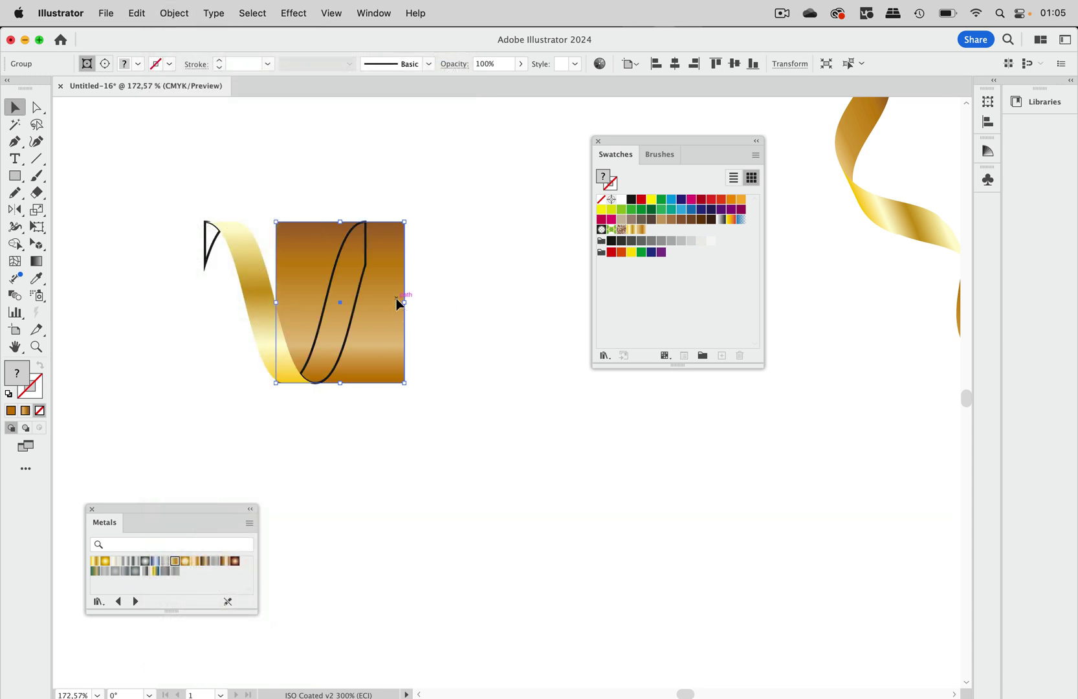
Place a copy of the gradient rectangle further left and check it in Outline view
{"action": "left_click_drag", "start_coordinate": [396, 298], "coordinate": [254, 299]}
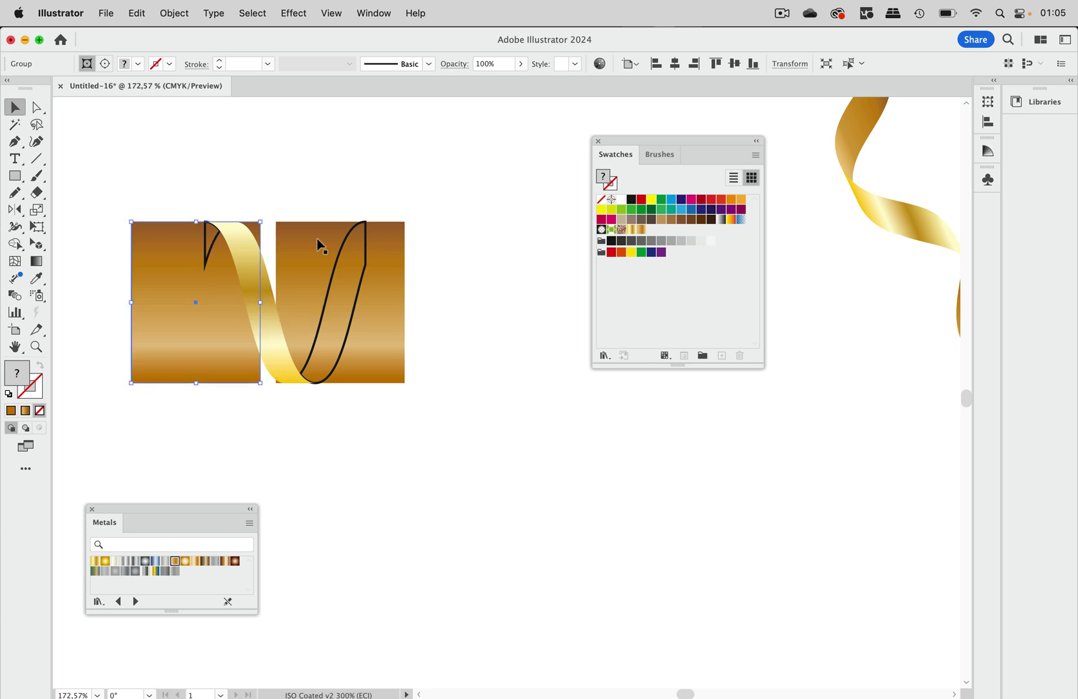
{"action": "scroll", "coordinate": [317, 244], "scroll_direction": "up", "scroll_amount": 5}
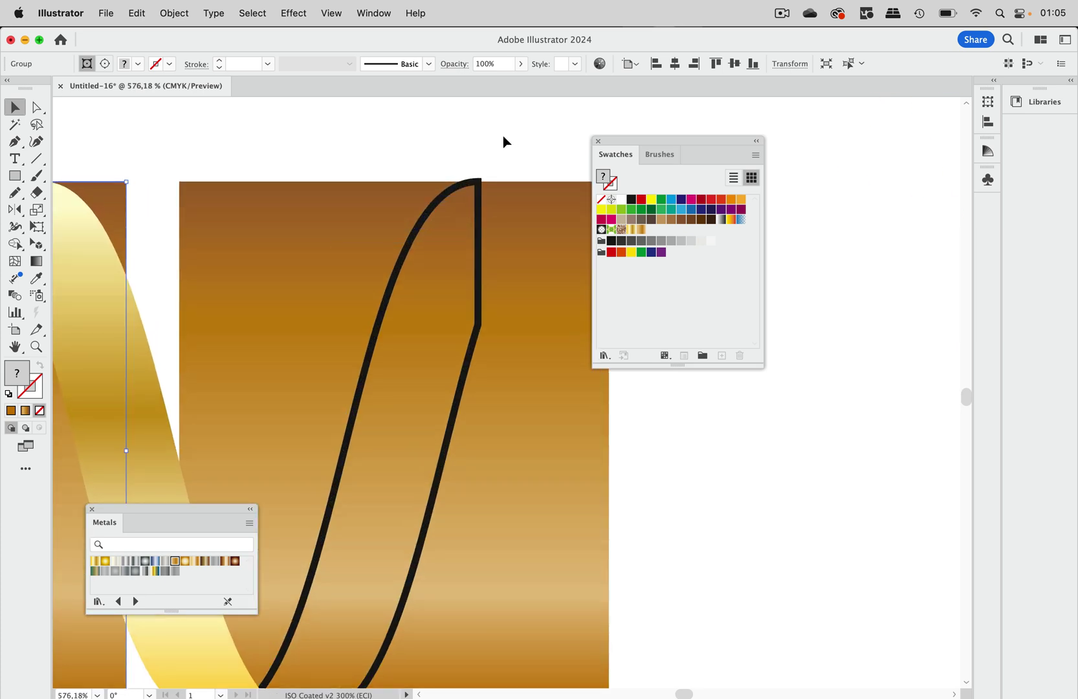
{"action": "key", "text": "super+y"}
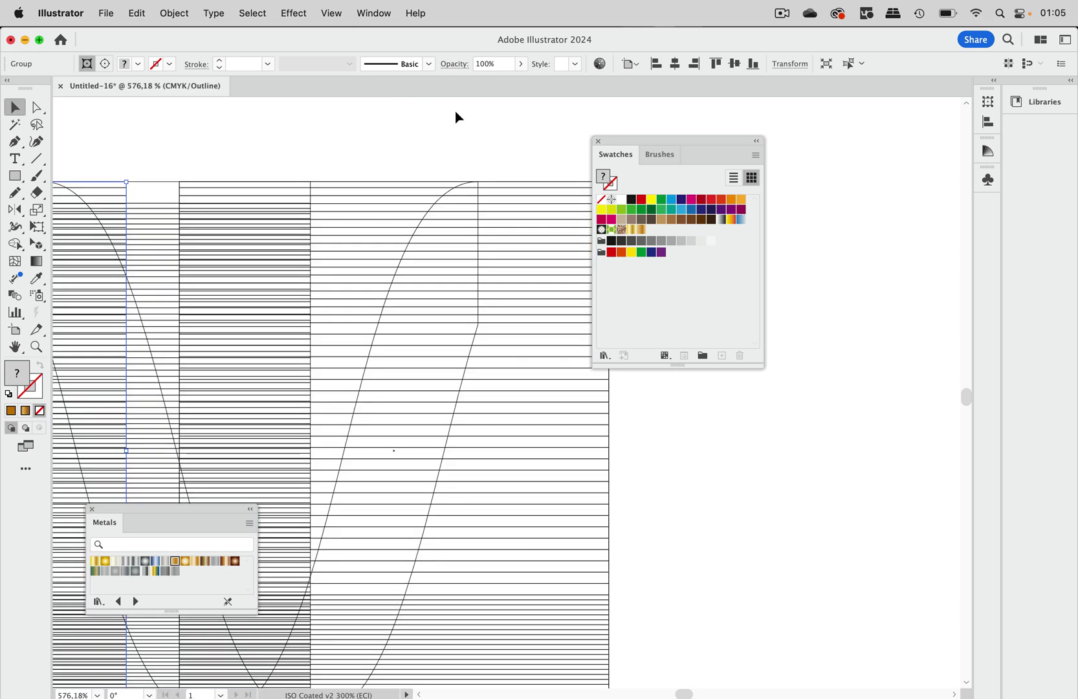
{"action": "scroll", "coordinate": [495, 161], "scroll_direction": "down", "scroll_amount": 5}
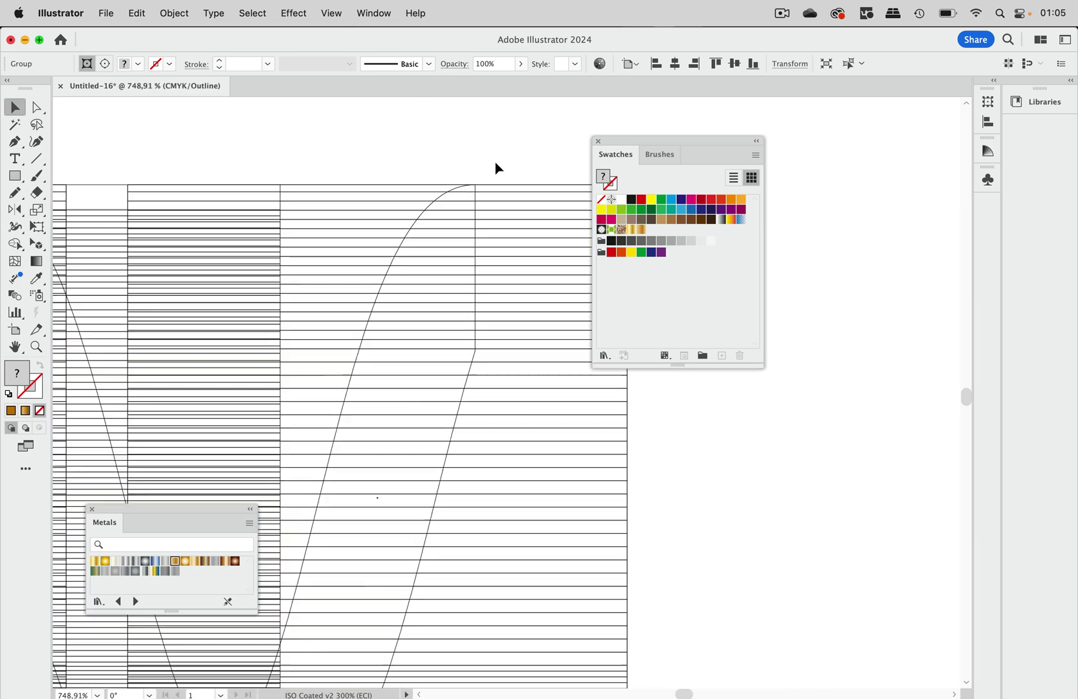
{"action": "scroll", "coordinate": [451, 352], "scroll_direction": "up", "scroll_amount": 4}
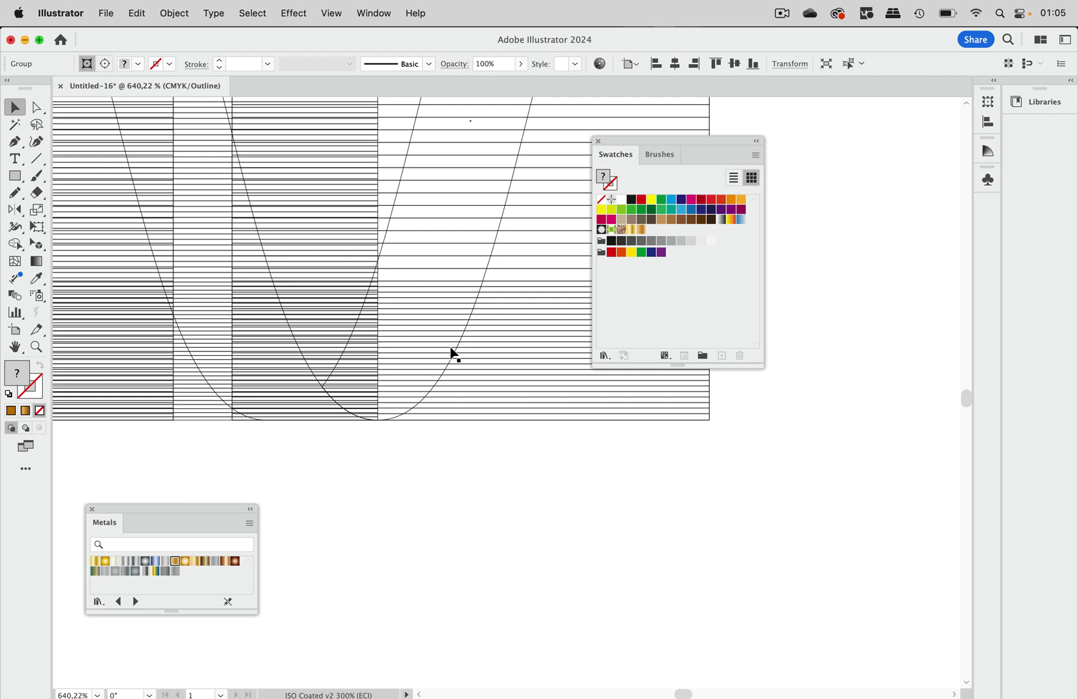
{"action": "scroll", "coordinate": [451, 353], "scroll_direction": "down", "scroll_amount": 3}
{"action": "key", "text": "super+y"}
{"action": "scroll", "coordinate": [500, 134], "scroll_direction": "right", "scroll_amount": 2}
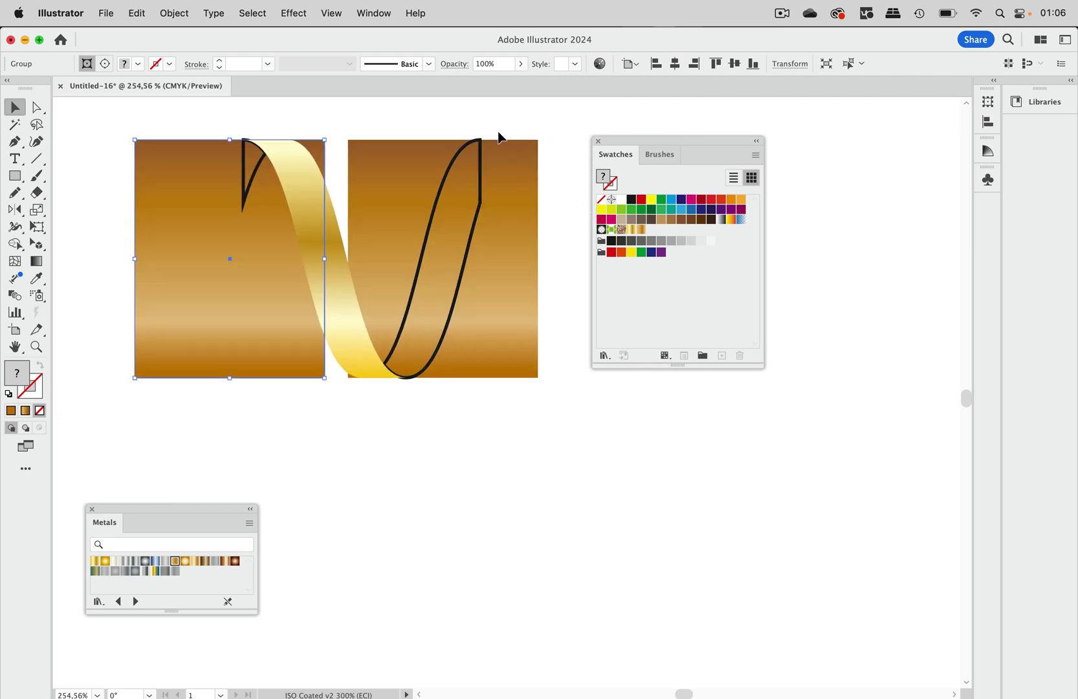
Clip the right gradient rectangle to its curve shape with a clipping mask
{"action": "left_click", "coordinate": [470, 191]}
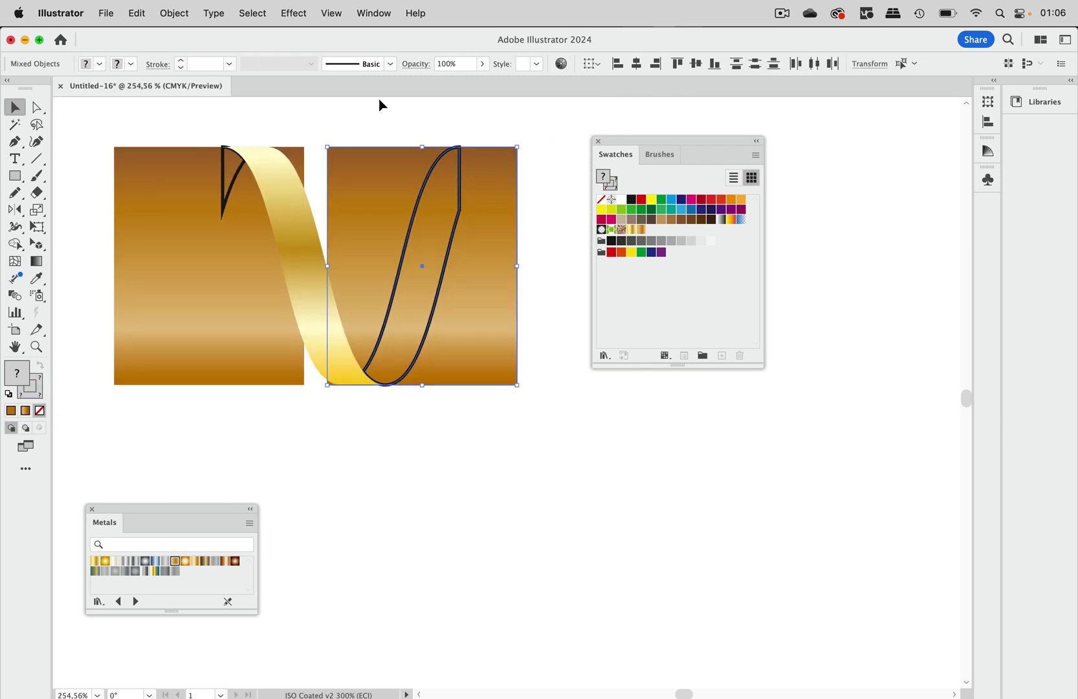
{"action": "left_click", "coordinate": [178, 14]}
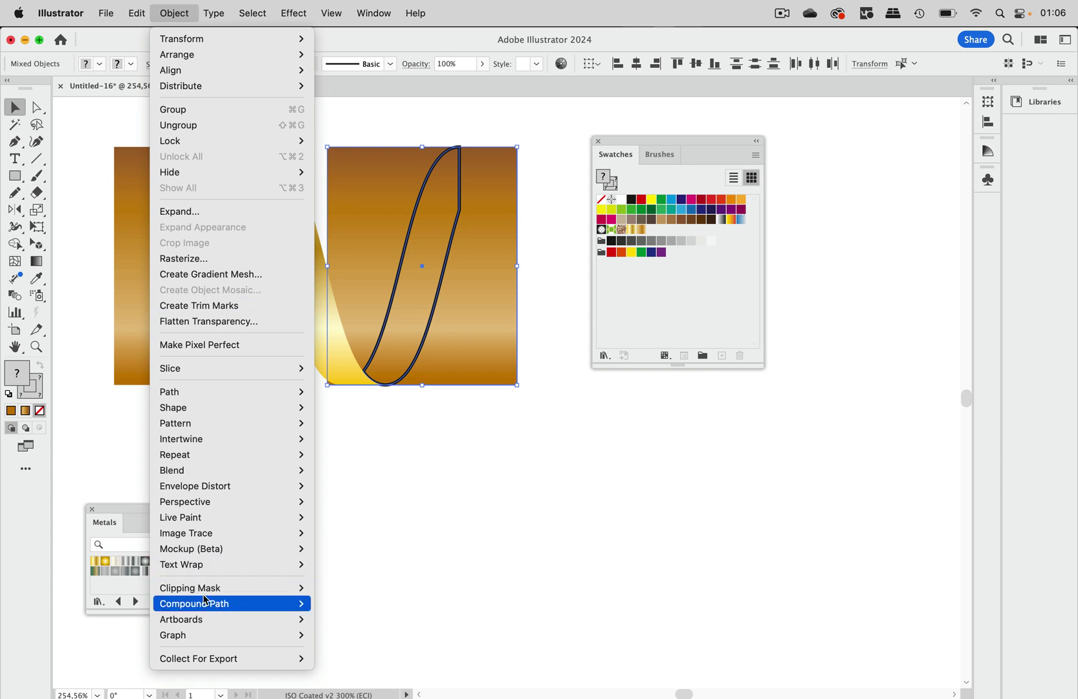
{"action": "mouse_move", "coordinate": [218, 594]}
{"action": "left_click", "coordinate": [353, 587]}
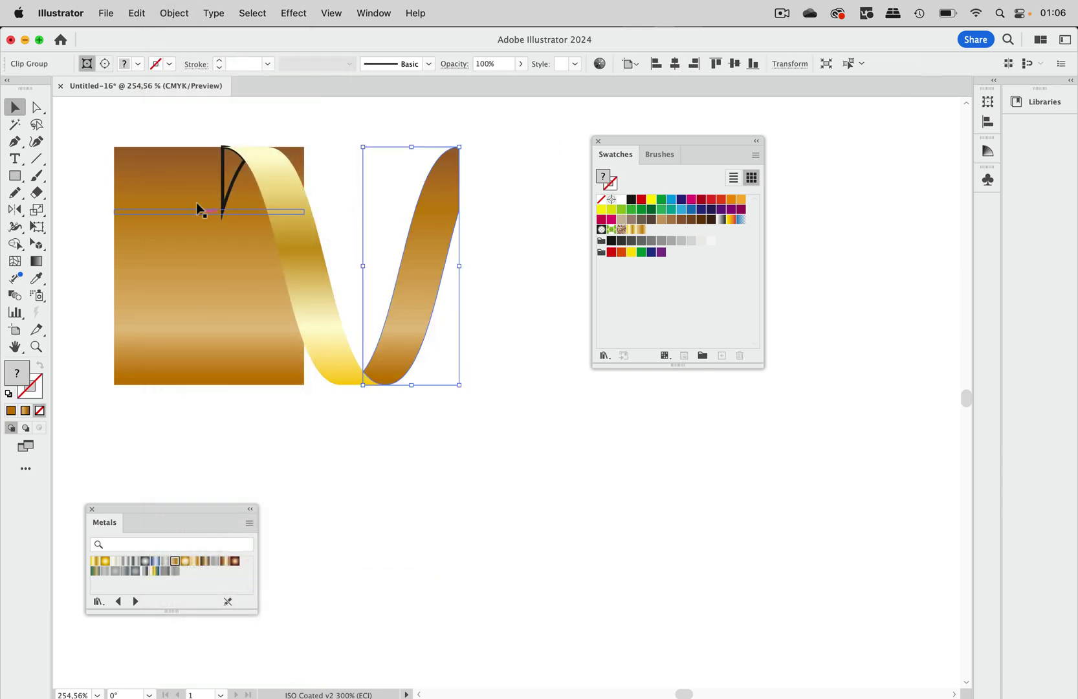
{"action": "key", "text": "super+shift+a"}
Clip the left rectangle to its curve with Cmd+7 and verify in Outline view
{"action": "left_click", "coordinate": [190, 183]}
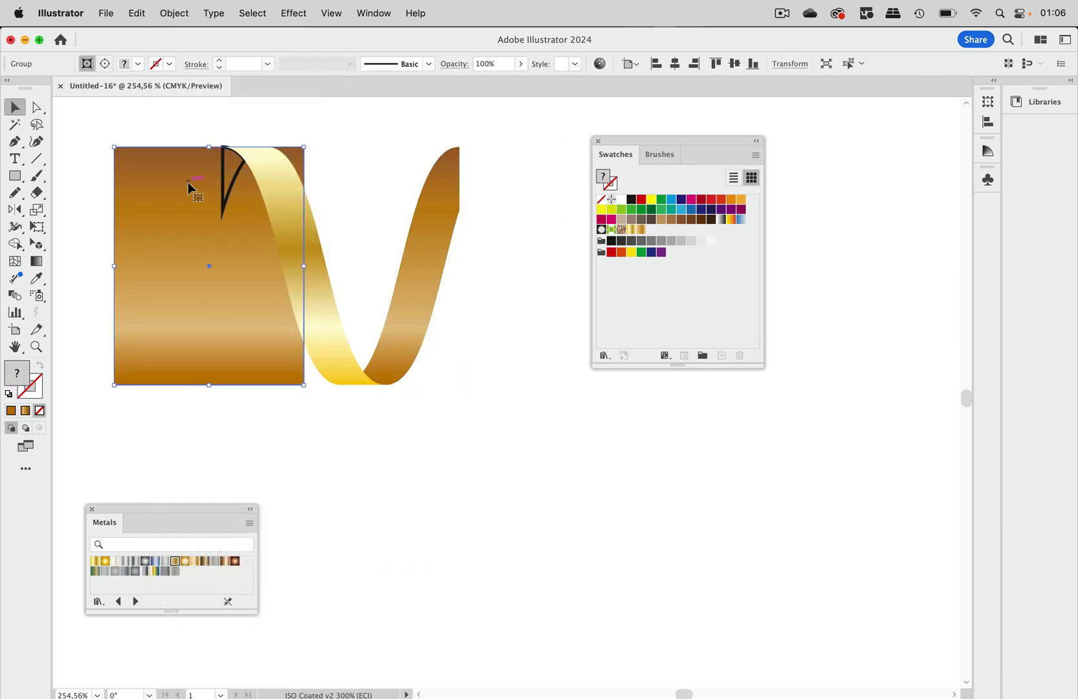
{"action": "key", "text": "super+shift+a"}
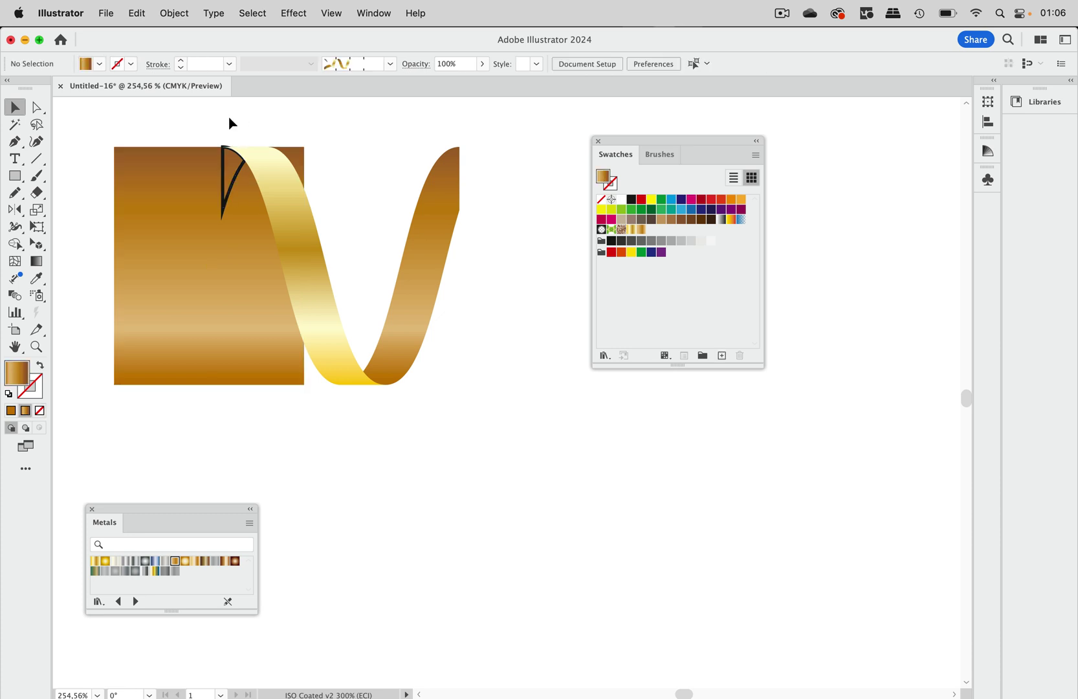
{"action": "left_click", "coordinate": [248, 230]}
{"action": "key", "text": "super+7"}
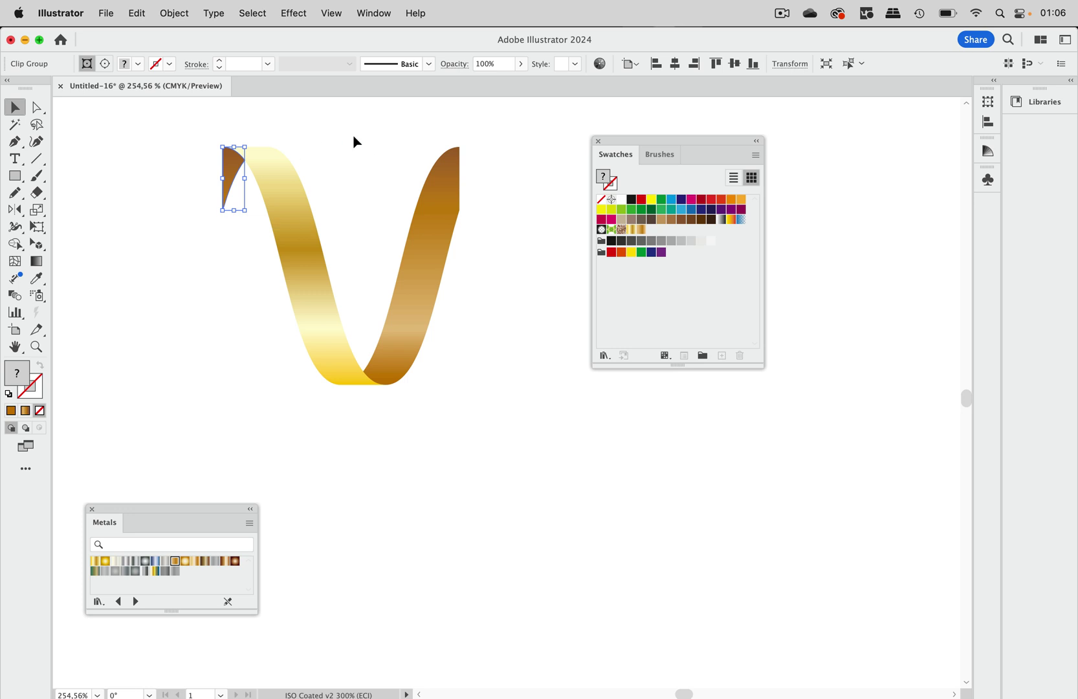
{"action": "scroll", "coordinate": [355, 194], "scroll_direction": "up", "scroll_amount": 1}
{"action": "scroll", "coordinate": [356, 194], "scroll_direction": "left", "scroll_amount": 2}
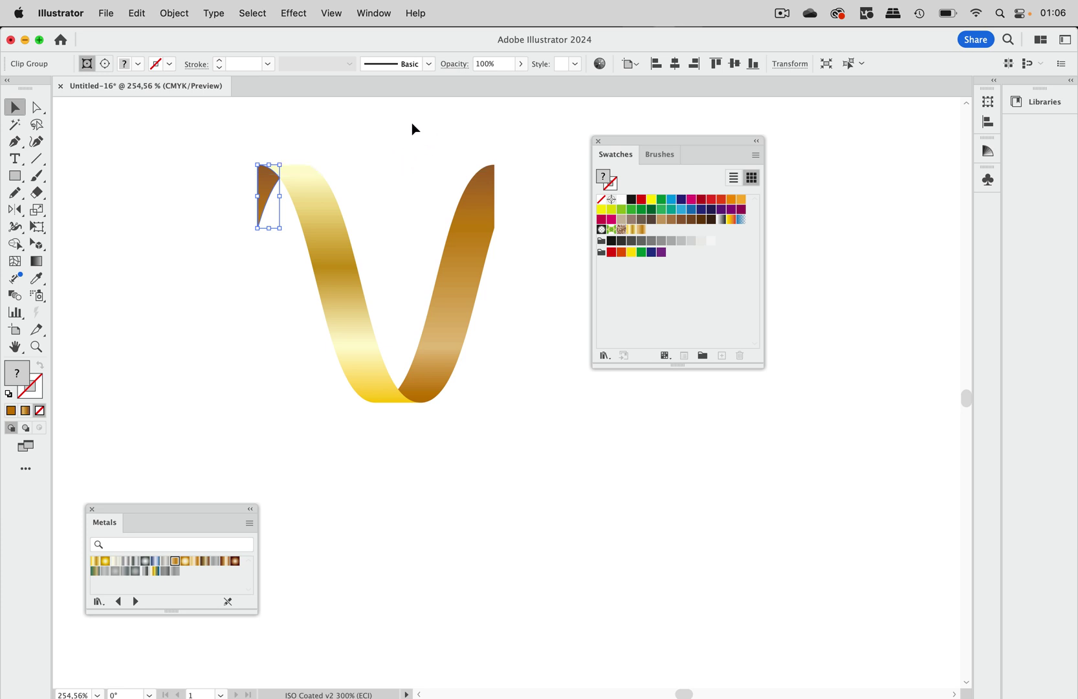
{"action": "key", "text": "super+y"}
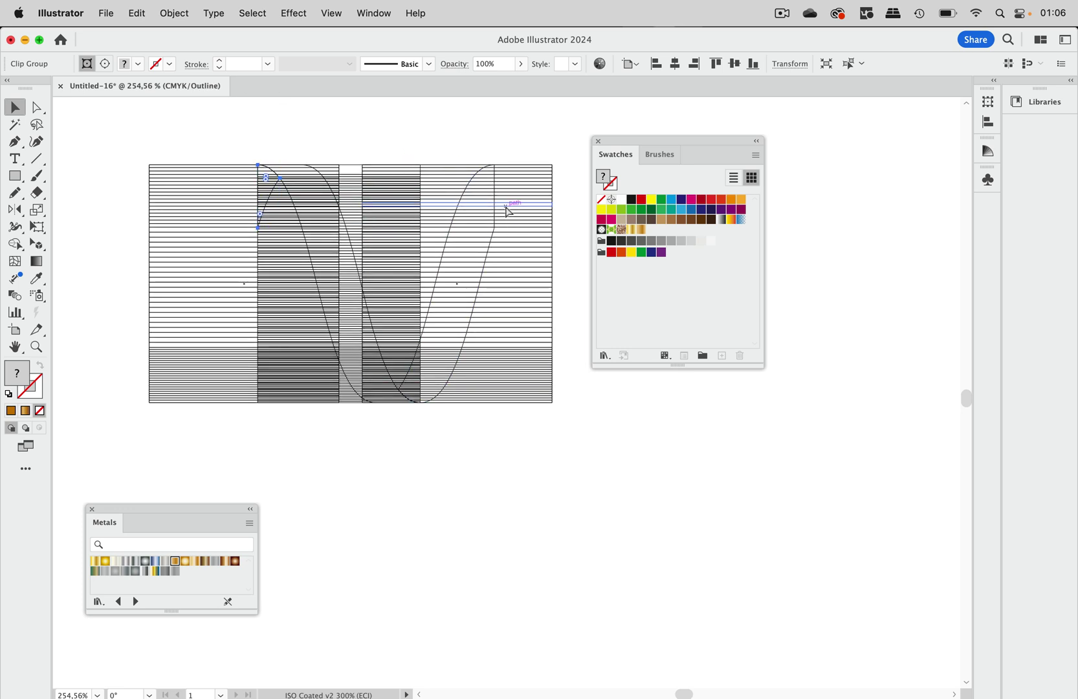
{"action": "key", "text": "super+y"}
{"action": "left_click", "coordinate": [364, 289]}
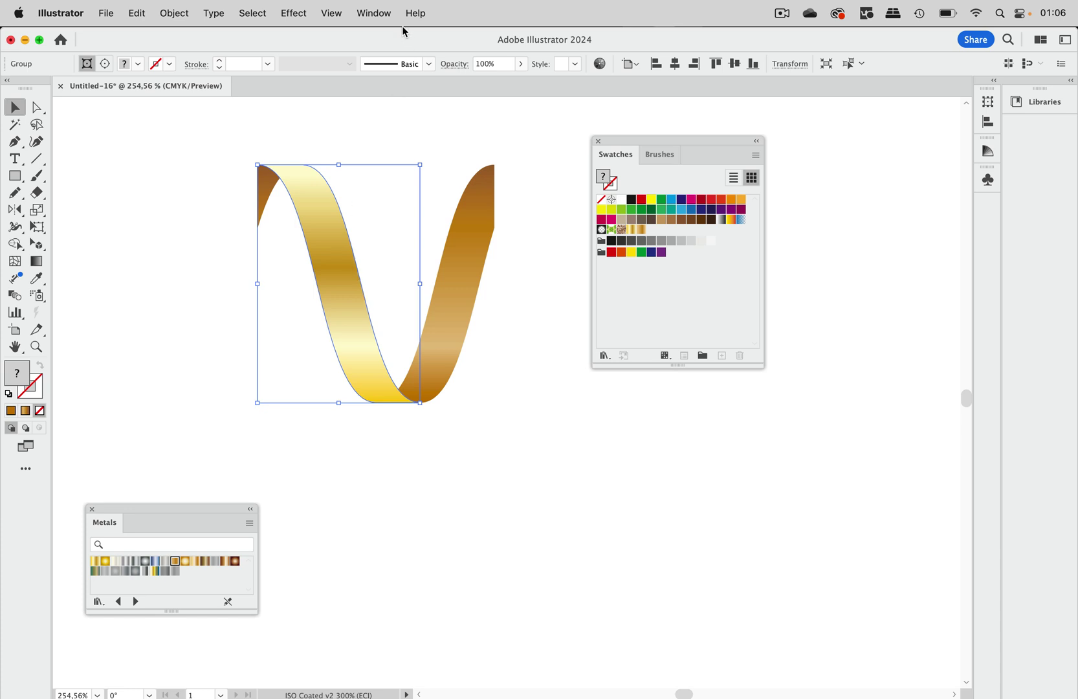
Apply Pathfinder Crop to the left, right and small top-left ribbon pieces
{"action": "left_click", "coordinate": [375, 14]}
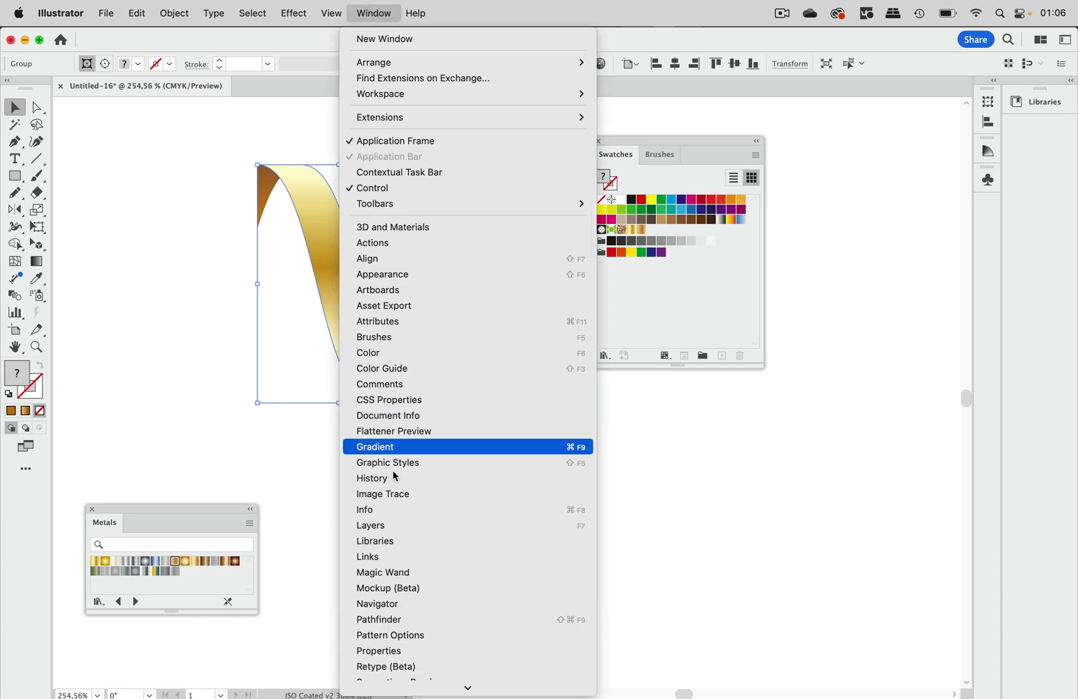
{"action": "left_click", "coordinate": [399, 619]}
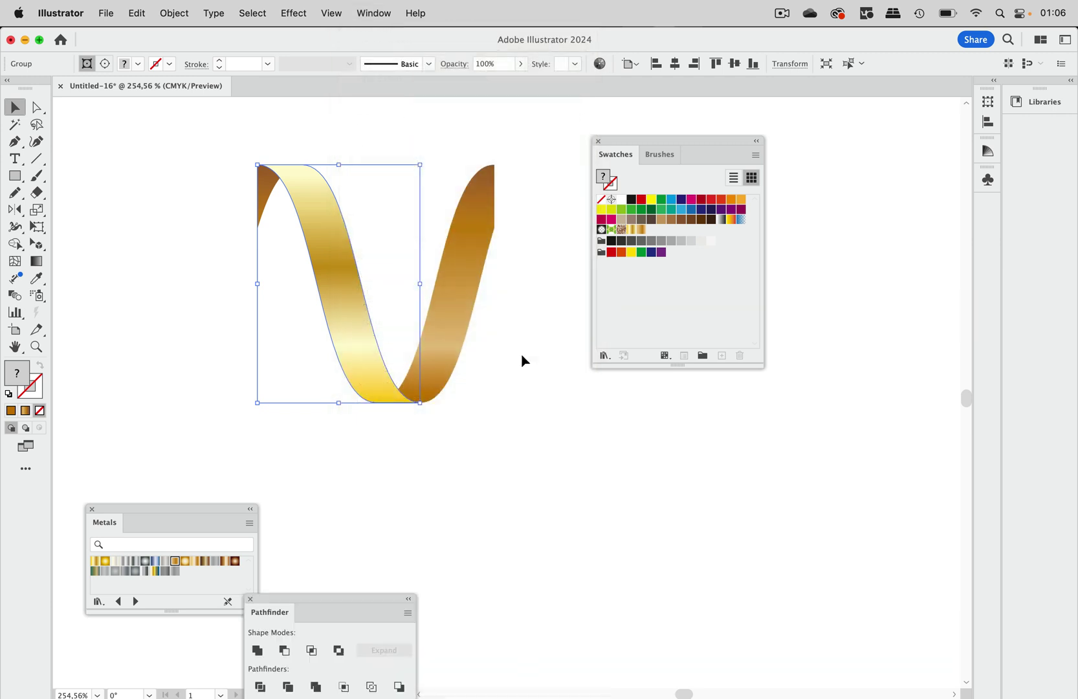
{"action": "left_click_drag", "start_coordinate": [355, 597], "coordinate": [541, 374]}
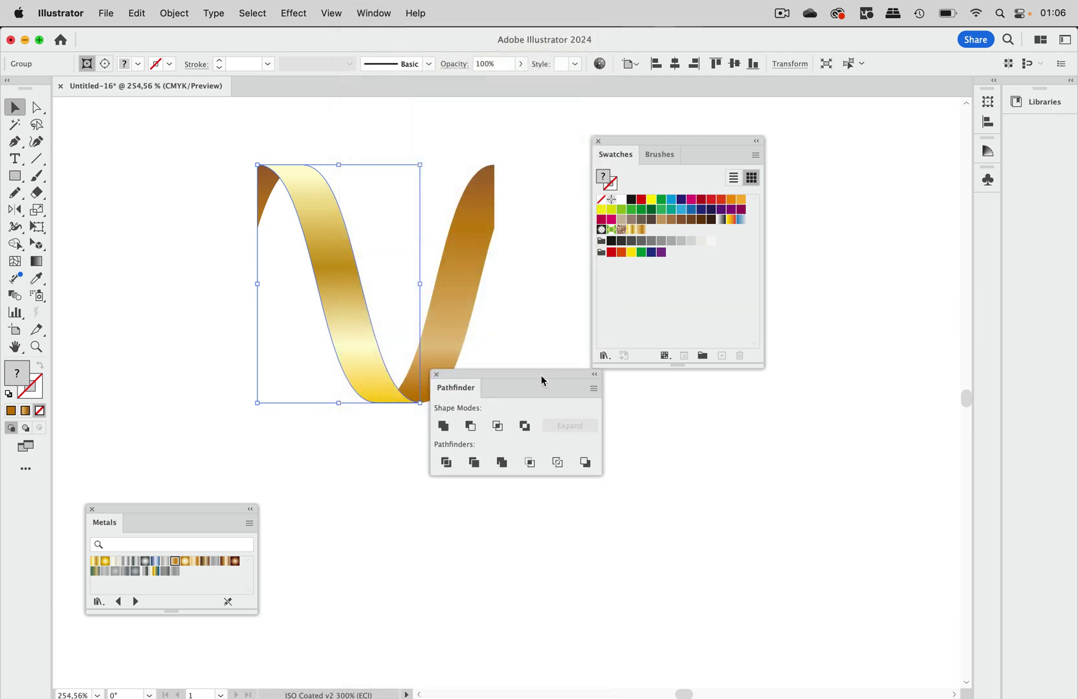
{"action": "left_click", "coordinate": [531, 464]}
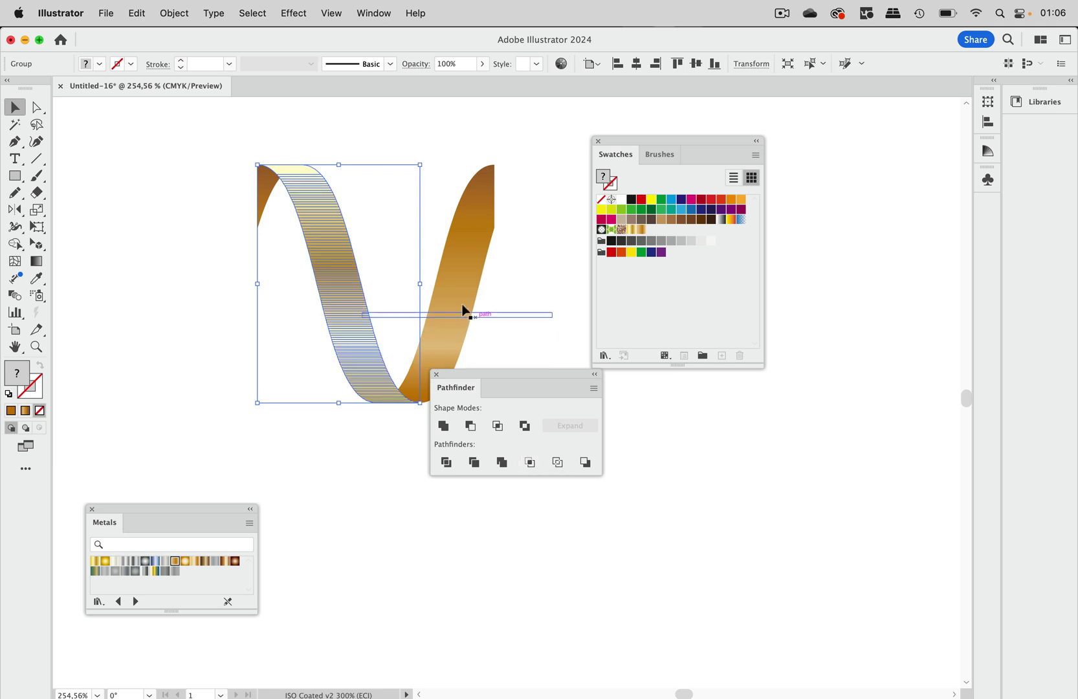
{"action": "left_click", "coordinate": [529, 461]}
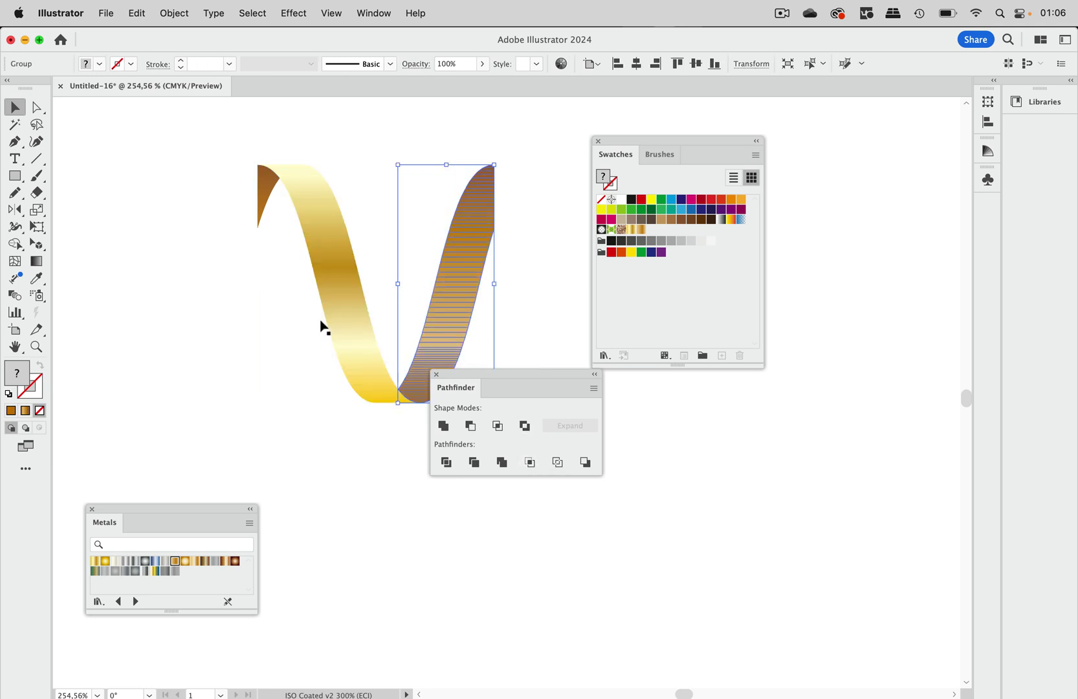
{"action": "left_click", "coordinate": [267, 206]}
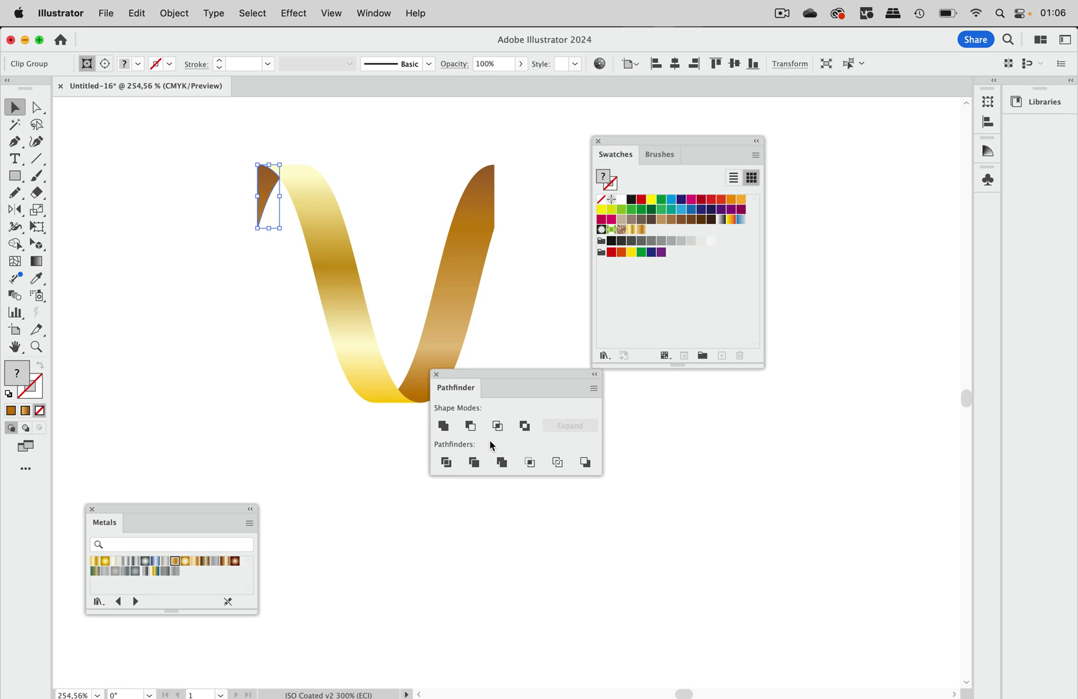
{"action": "left_click", "coordinate": [539, 463]}
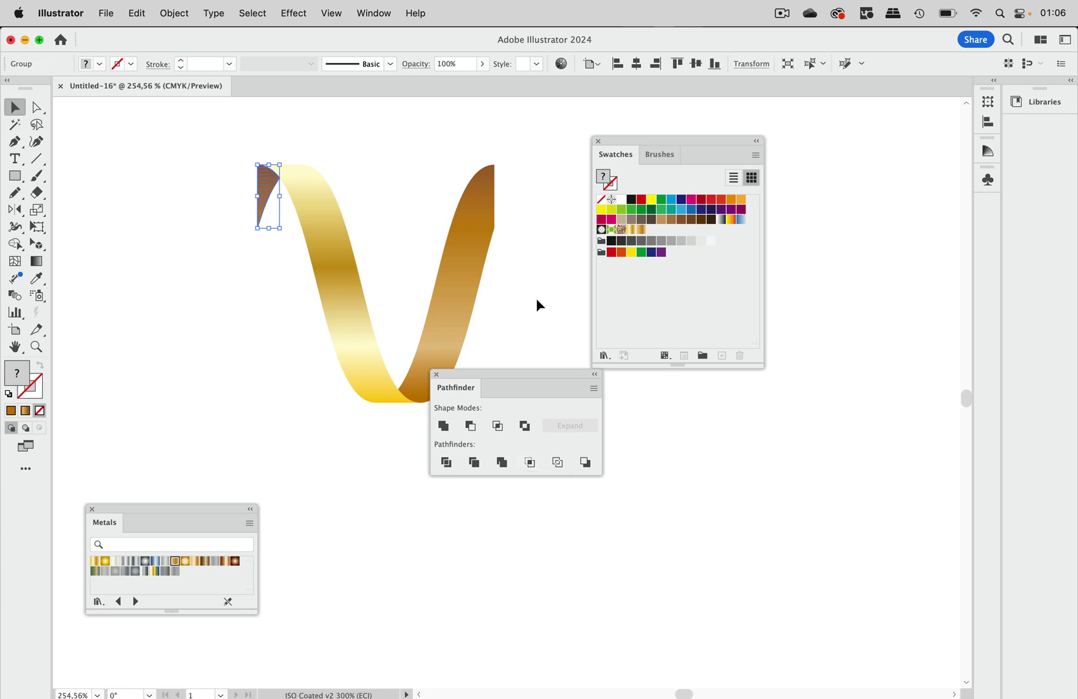
Check the cropped shapes in Outline view and move the panels aside
{"action": "key", "text": "super+y"}
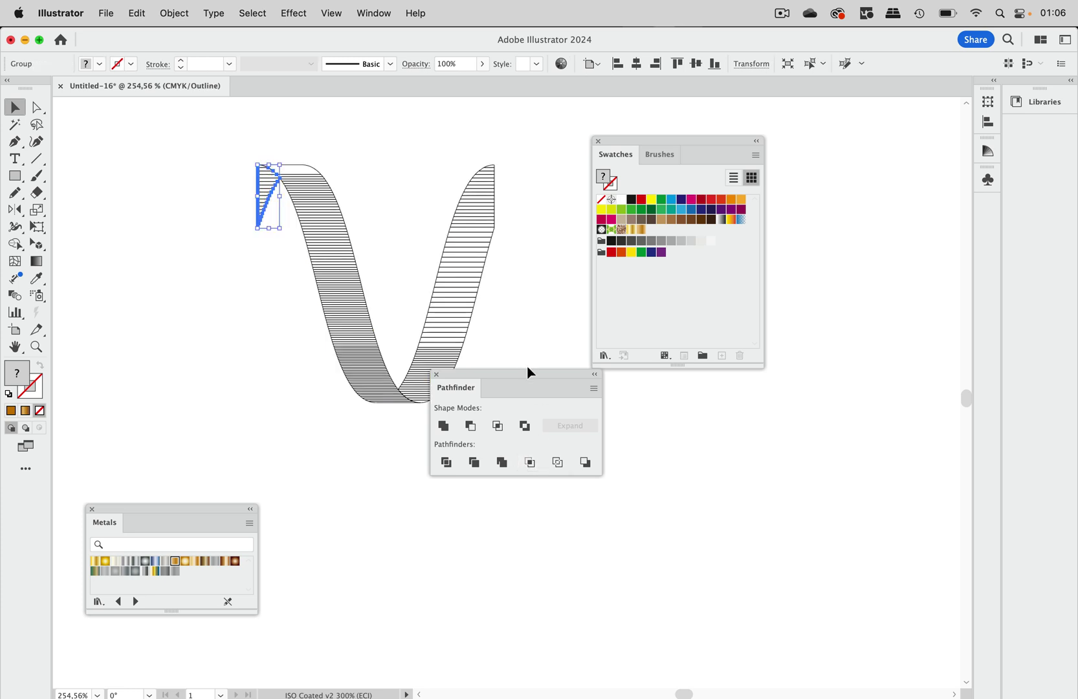
{"action": "left_click_drag", "start_coordinate": [529, 372], "coordinate": [624, 533]}
{"action": "left_click", "coordinate": [542, 394]}
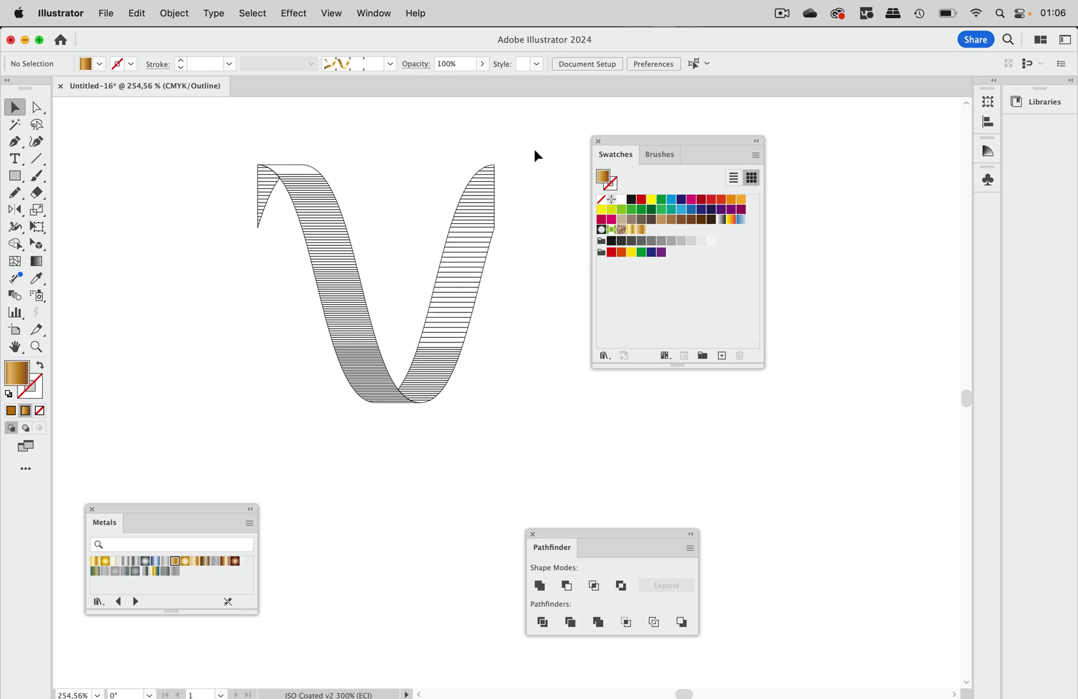
{"action": "key", "text": "super+y"}
{"action": "left_click_drag", "start_coordinate": [625, 147], "coordinate": [777, 151]}
Drag the gold V ribbon into Brushes as a Pattern Brush with outer corner tile None
{"action": "left_click", "coordinate": [380, 16]}
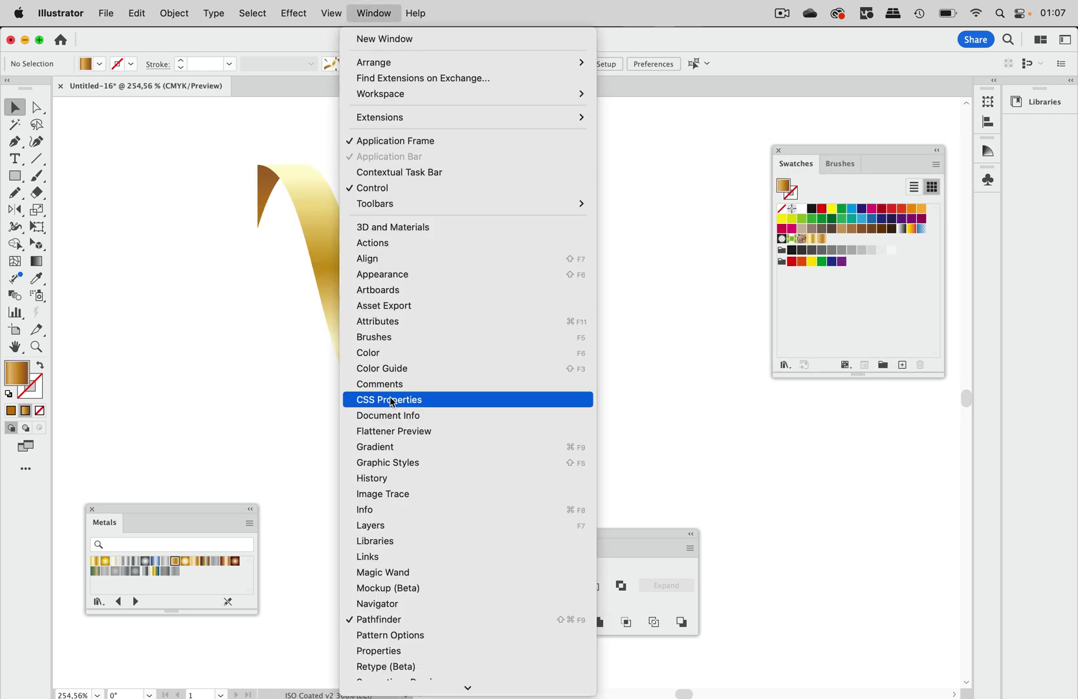
{"action": "left_click", "coordinate": [389, 337]}
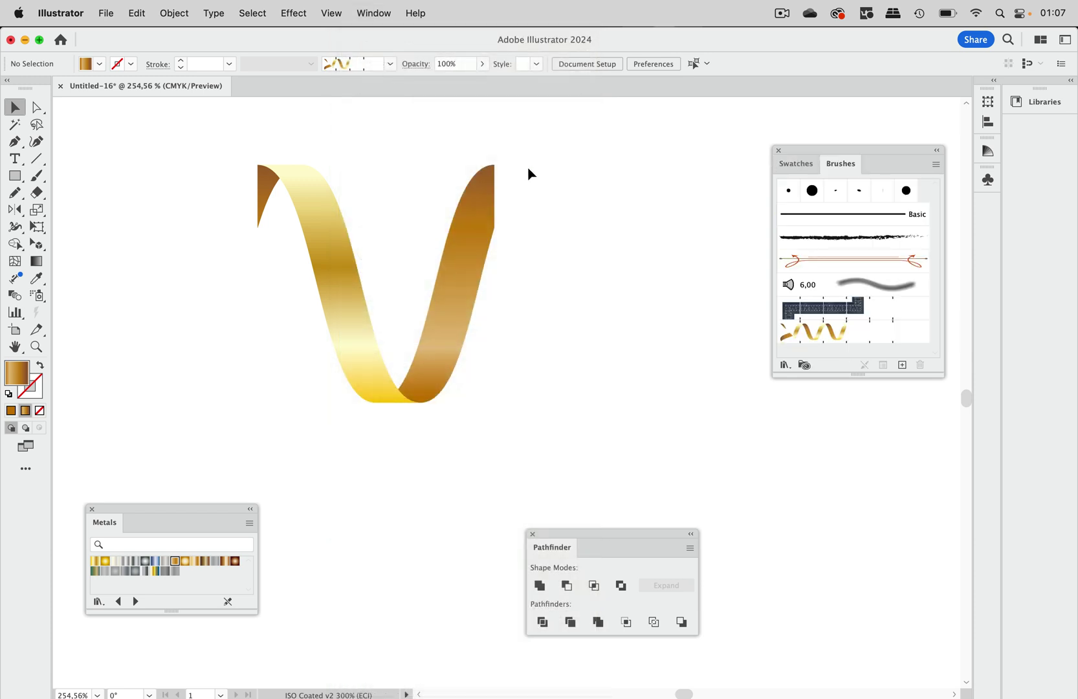
{"action": "left_click_drag", "start_coordinate": [443, 204], "coordinate": [225, 402]}
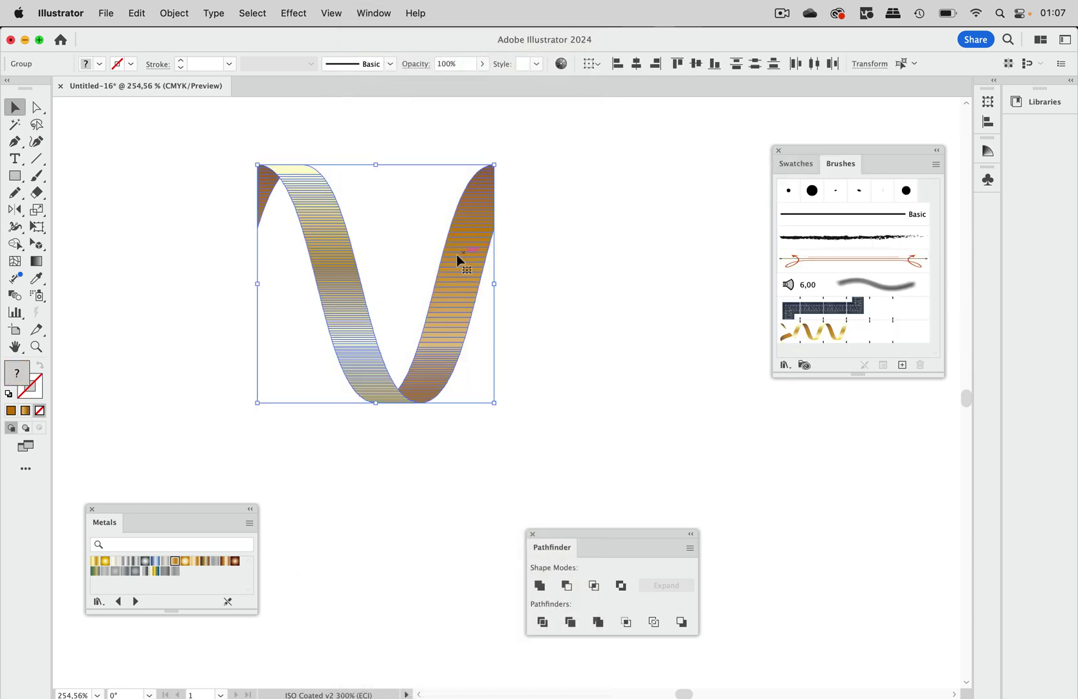
{"action": "mouse_move", "coordinate": [456, 255]}
{"action": "left_mouse_down"}
{"action": "mouse_move", "coordinate": [498, 272]}
{"action": "mouse_move", "coordinate": [810, 320]}
{"action": "left_mouse_up"}
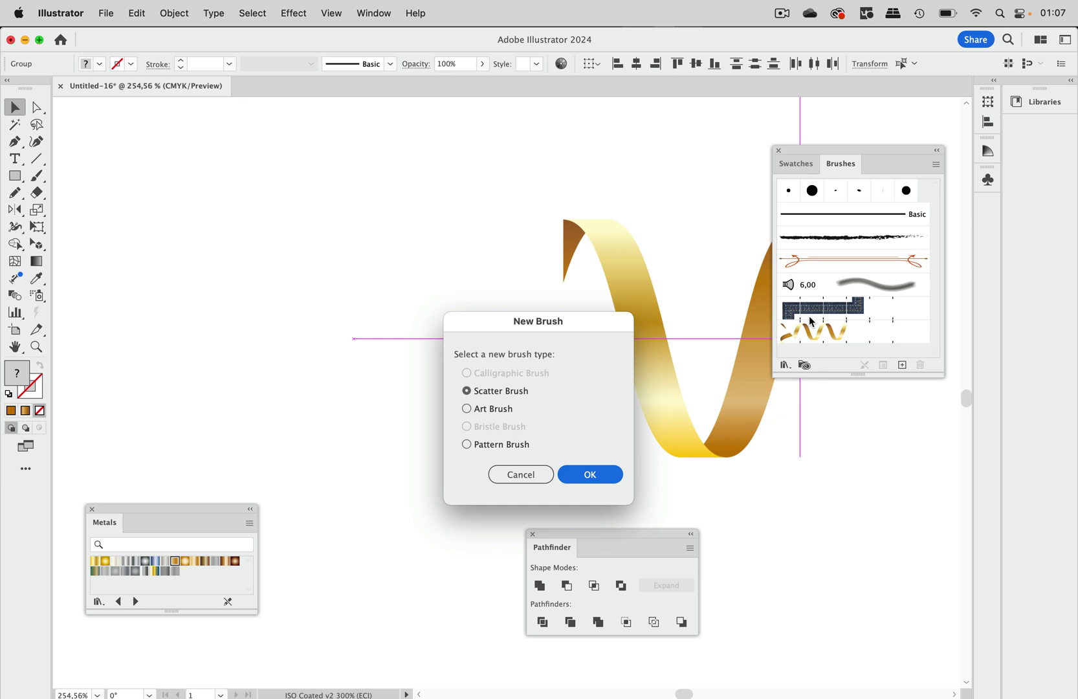
{"action": "left_click", "coordinate": [504, 446]}
{"action": "left_click", "coordinate": [560, 470]}
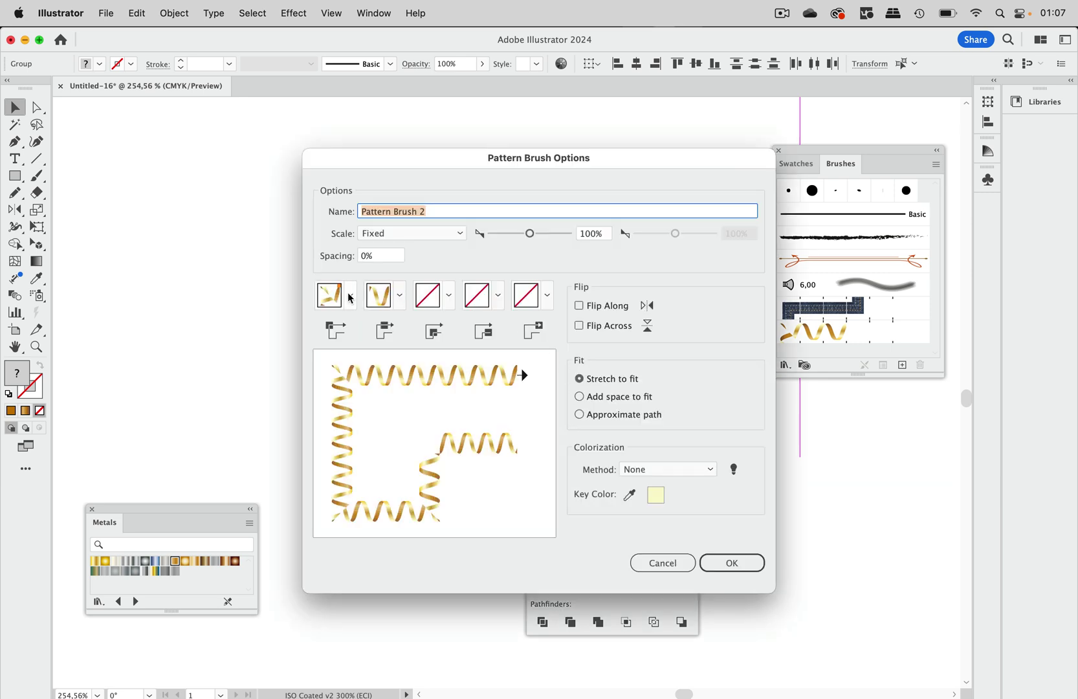
{"action": "left_click", "coordinate": [349, 297]}
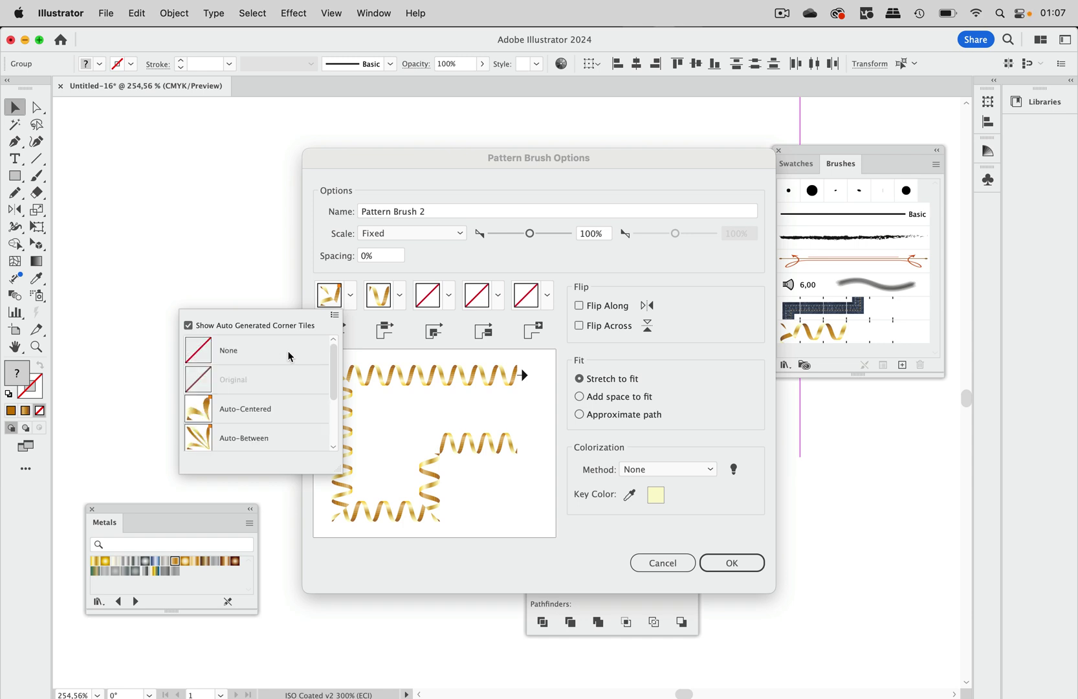
{"action": "left_click", "coordinate": [286, 351]}
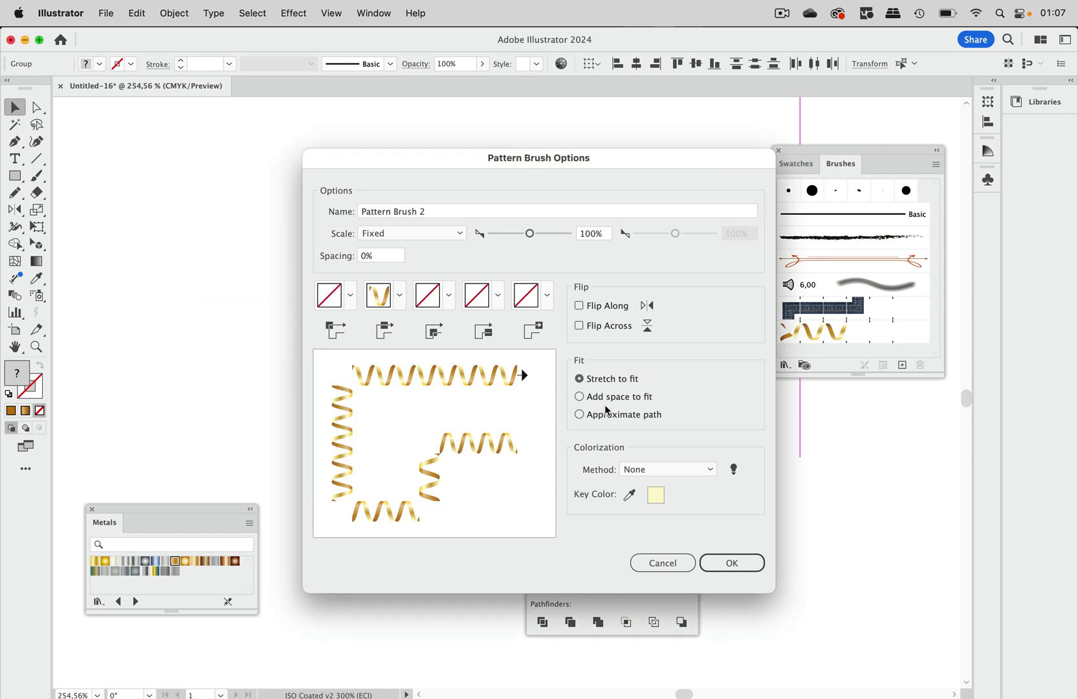
{"action": "left_click", "coordinate": [732, 562]}
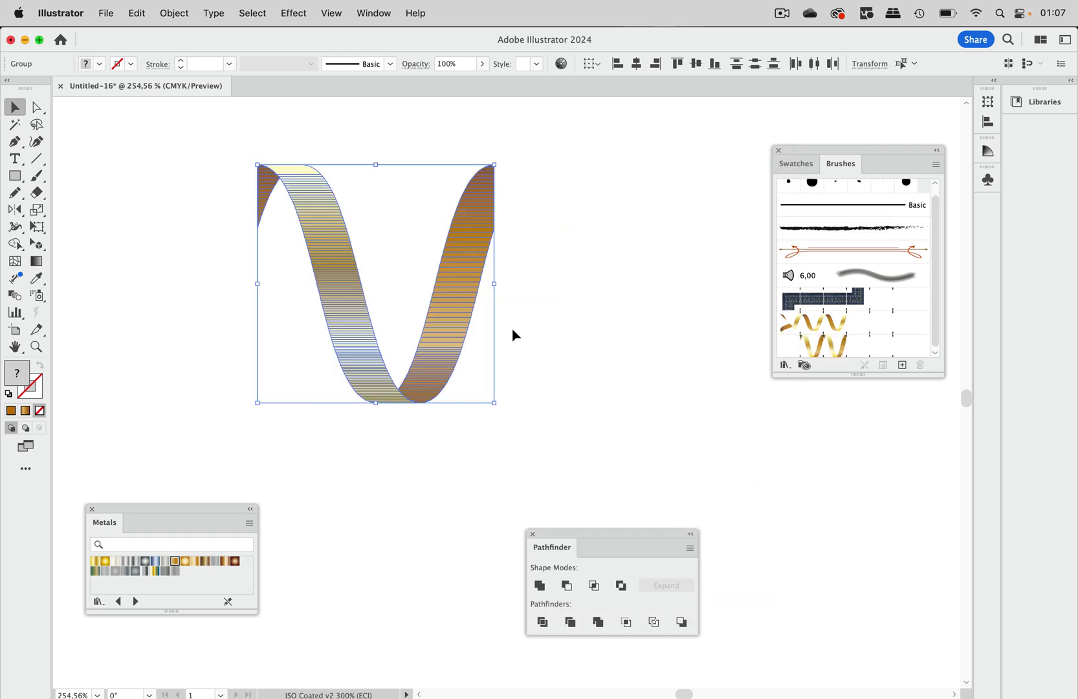
{"action": "key", "text": "super+0"}
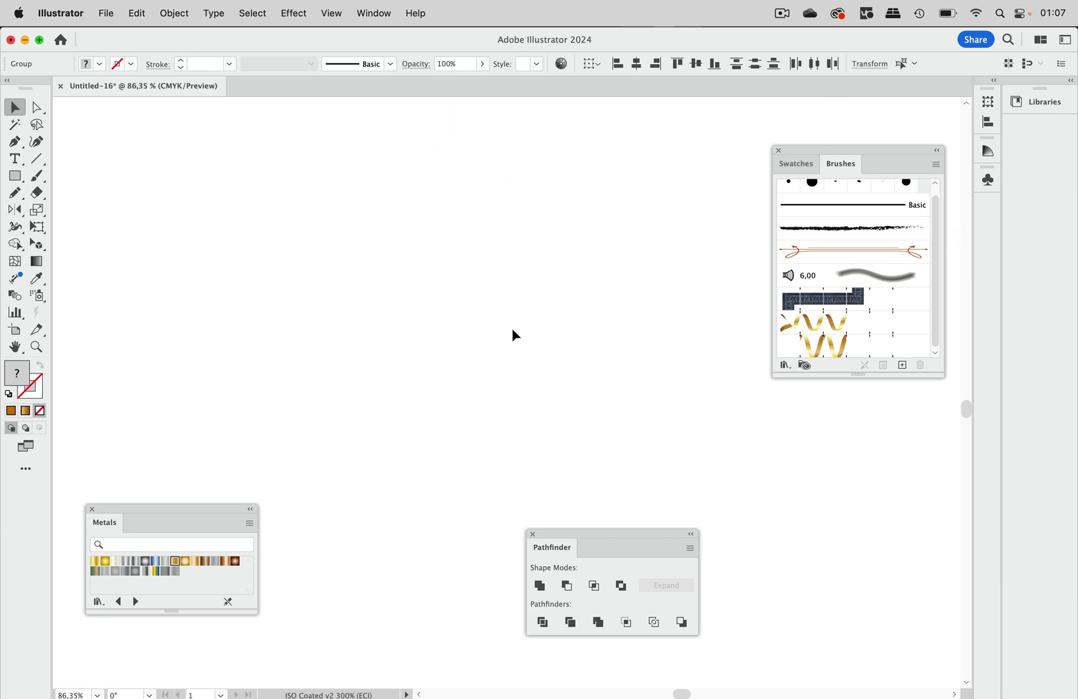
Draw a long wavy pencil path and stroke it with the gold V-ribbon pattern brush
{"action": "left_click", "coordinate": [15, 198]}
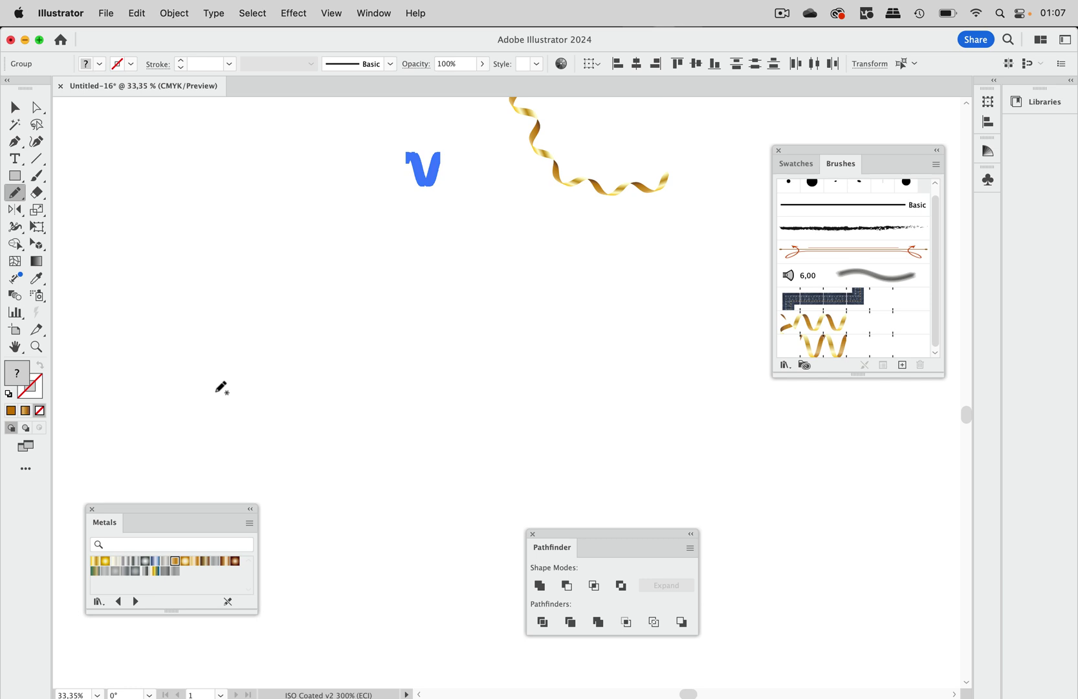
{"action": "mouse_move", "coordinate": [215, 391]}
{"action": "left_mouse_down"}
{"action": "mouse_move", "coordinate": [244, 302]}
{"action": "mouse_move", "coordinate": [381, 342]}
{"action": "mouse_move", "coordinate": [489, 456]}
{"action": "mouse_move", "coordinate": [709, 428]}
{"action": "mouse_move", "coordinate": [777, 469]}
{"action": "left_mouse_up"}
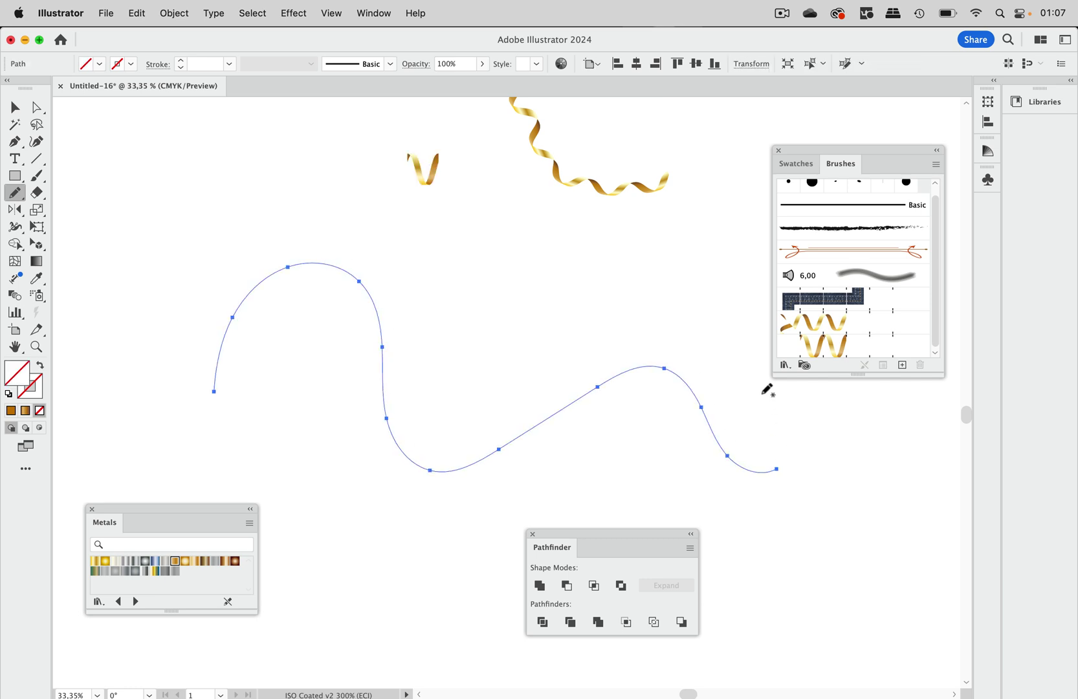
{"action": "left_click", "coordinate": [818, 347]}
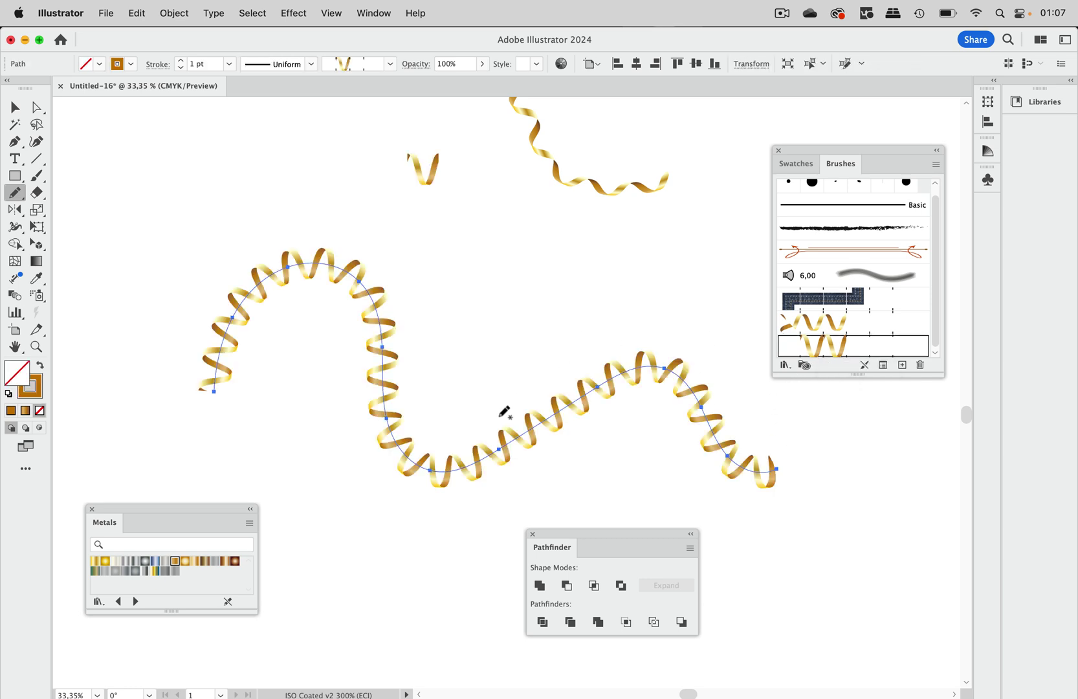
{"action": "scroll", "coordinate": [503, 412], "scroll_direction": "up", "scroll_amount": 10}
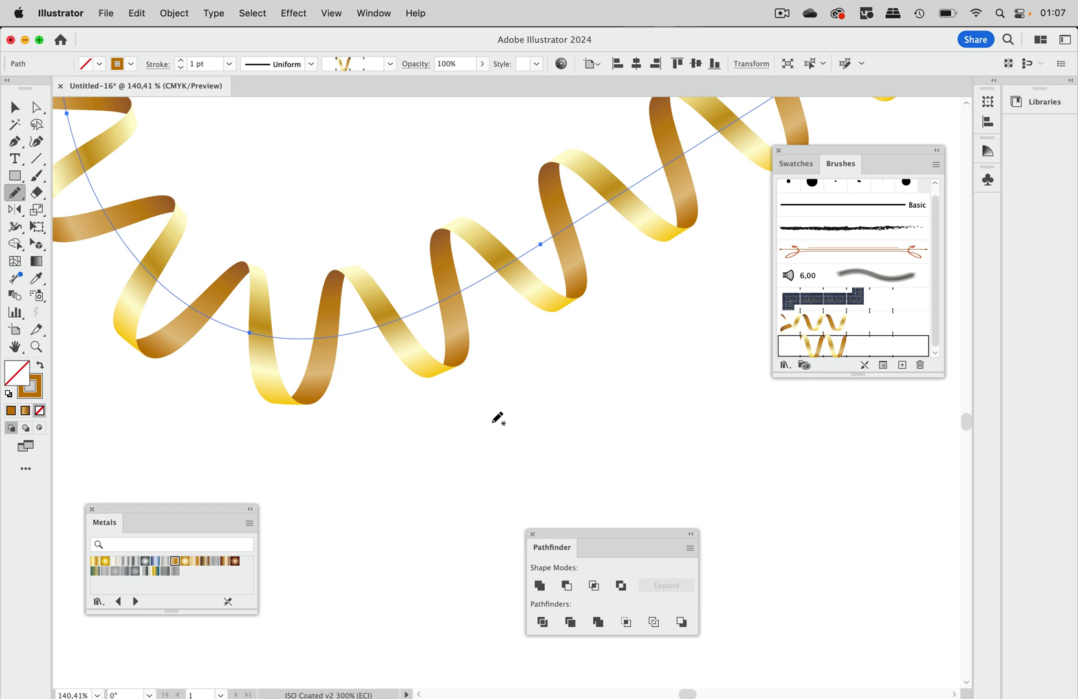
{"action": "scroll", "coordinate": [498, 418], "scroll_direction": "down", "scroll_amount": 6}
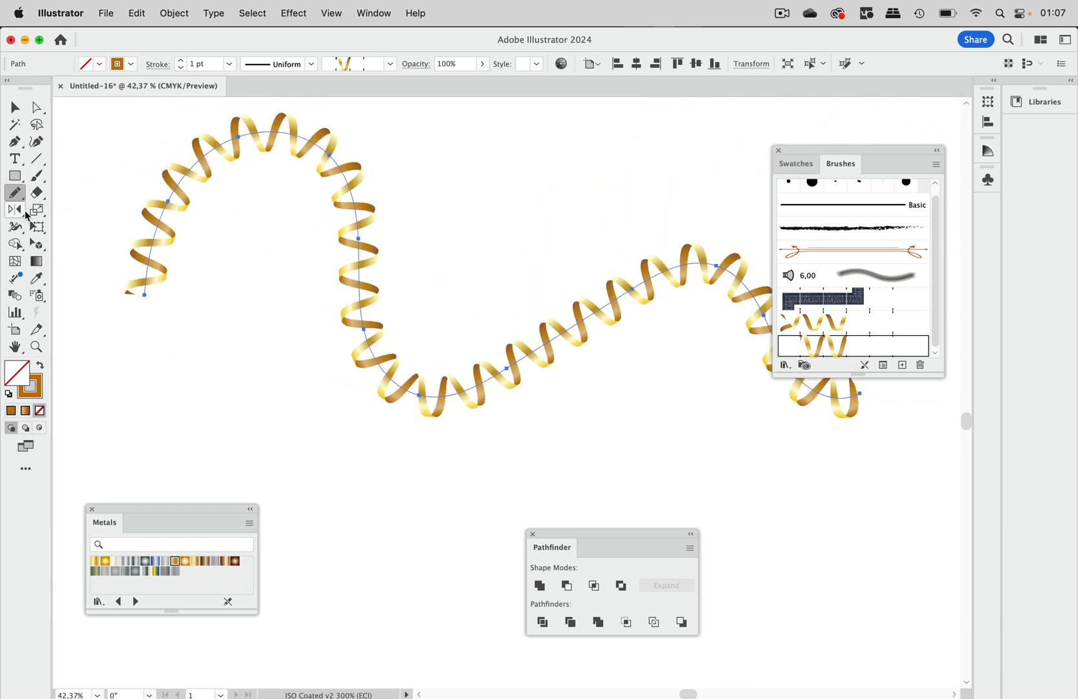
Widen the gold streamer with the Width tool, narrowing it near the top and middle and swelling it near the right rise
{"action": "left_click", "coordinate": [15, 229]}
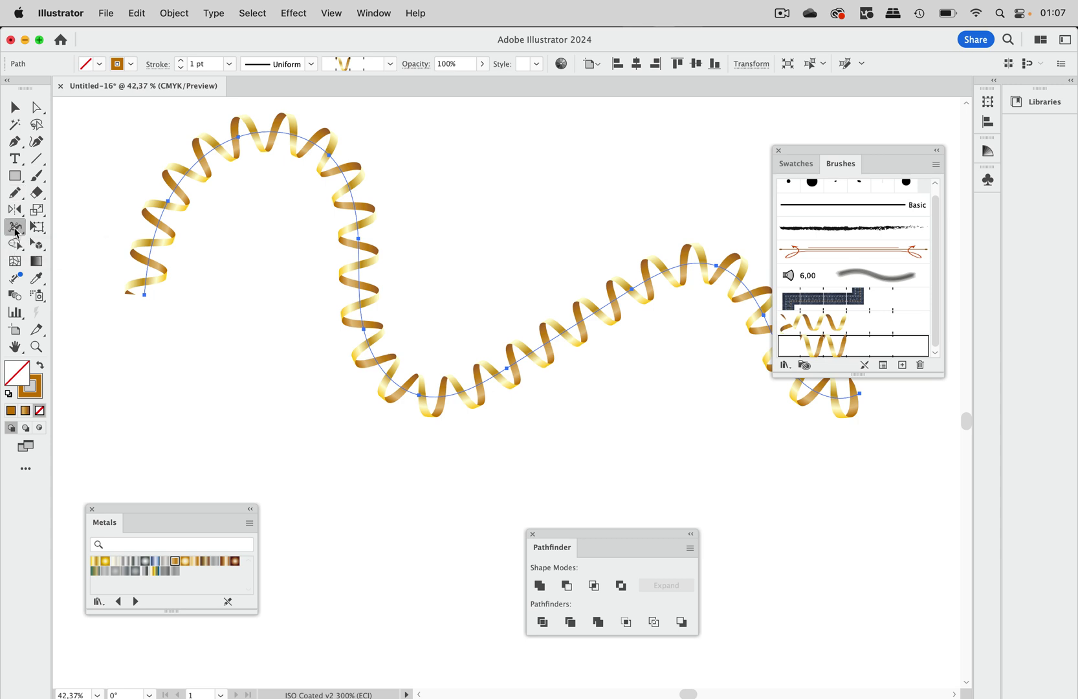
{"action": "left_click_drag", "start_coordinate": [385, 390], "coordinate": [366, 402]}
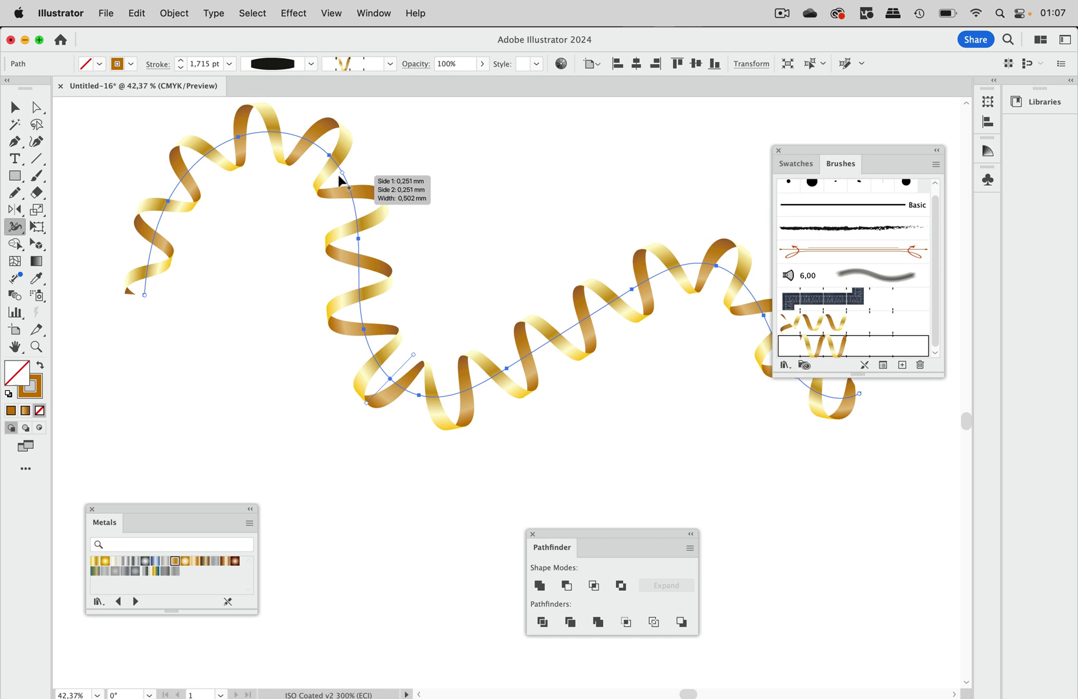
{"action": "left_click_drag", "start_coordinate": [332, 176], "coordinate": [332, 179]}
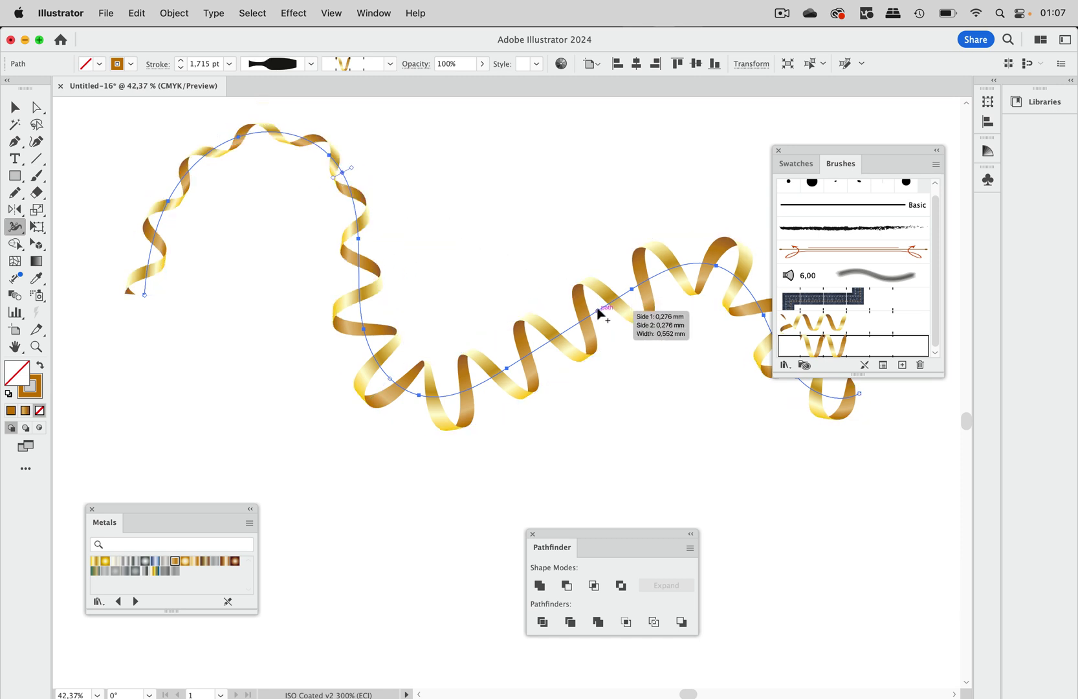
{"action": "left_click_drag", "start_coordinate": [597, 312], "coordinate": [609, 322]}
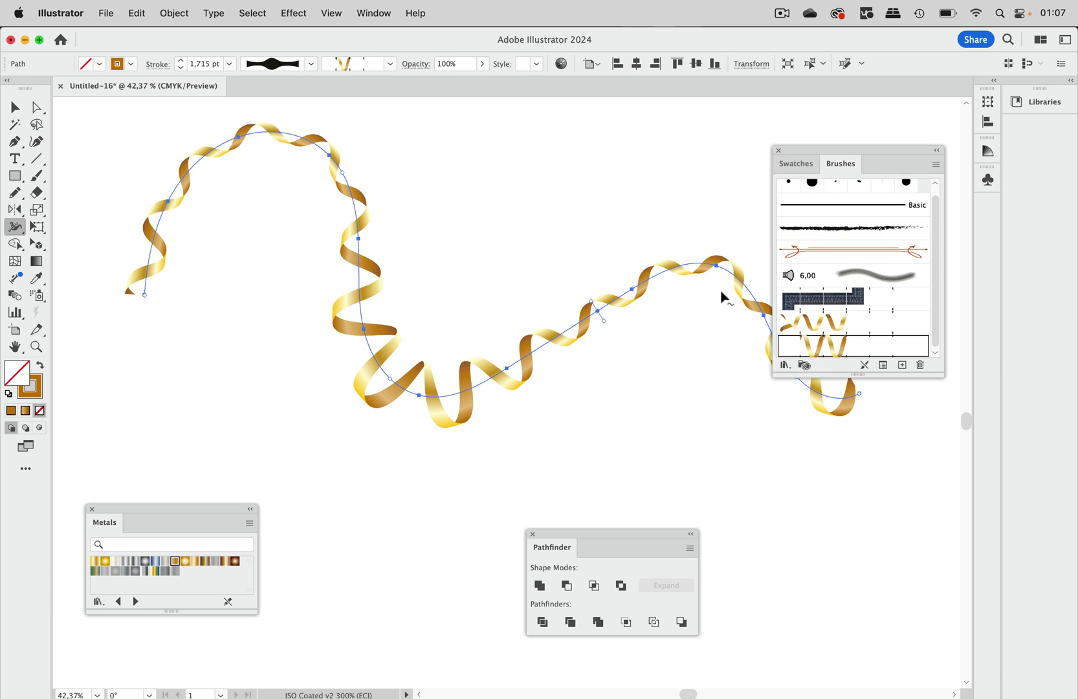
{"action": "mouse_move", "coordinate": [736, 279]}
{"action": "left_mouse_down"}
{"action": "mouse_move", "coordinate": [715, 315]}
{"action": "mouse_move", "coordinate": [700, 311]}
{"action": "left_mouse_up"}
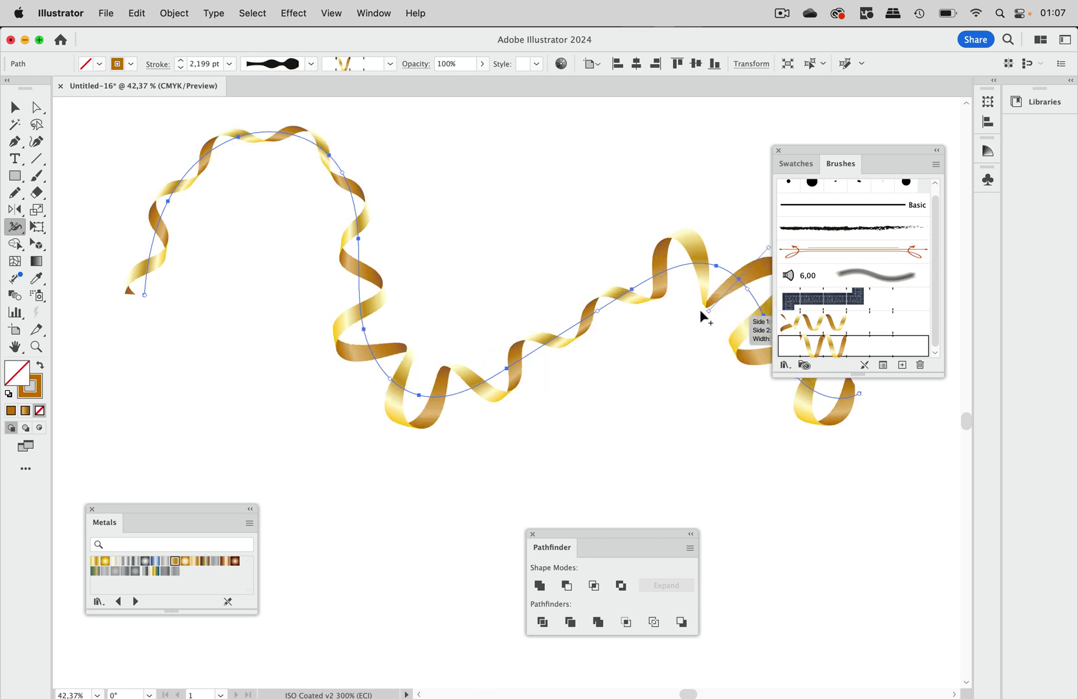
{"action": "left_click", "coordinate": [15, 107]}
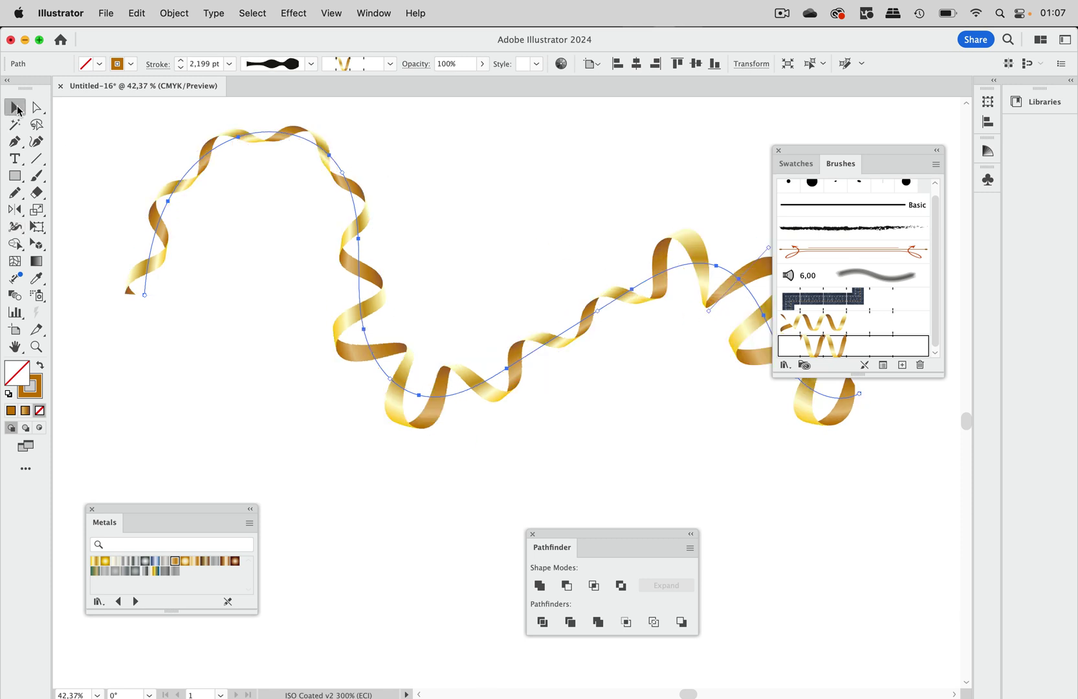
{"action": "left_click", "coordinate": [544, 241]}
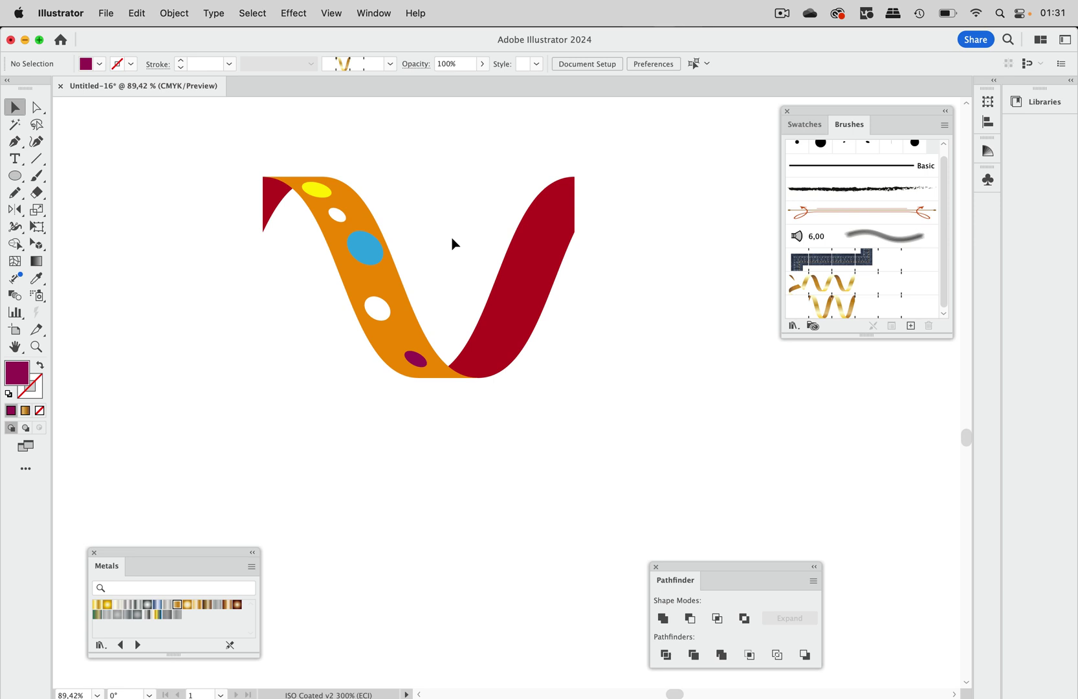
Draw a purple circle on the orange ribbon between the blue and white dots
{"action": "scroll", "coordinate": [452, 243], "scroll_direction": "up", "scroll_amount": 3}
{"action": "scroll", "coordinate": [454, 238], "scroll_direction": "up", "scroll_amount": 3}
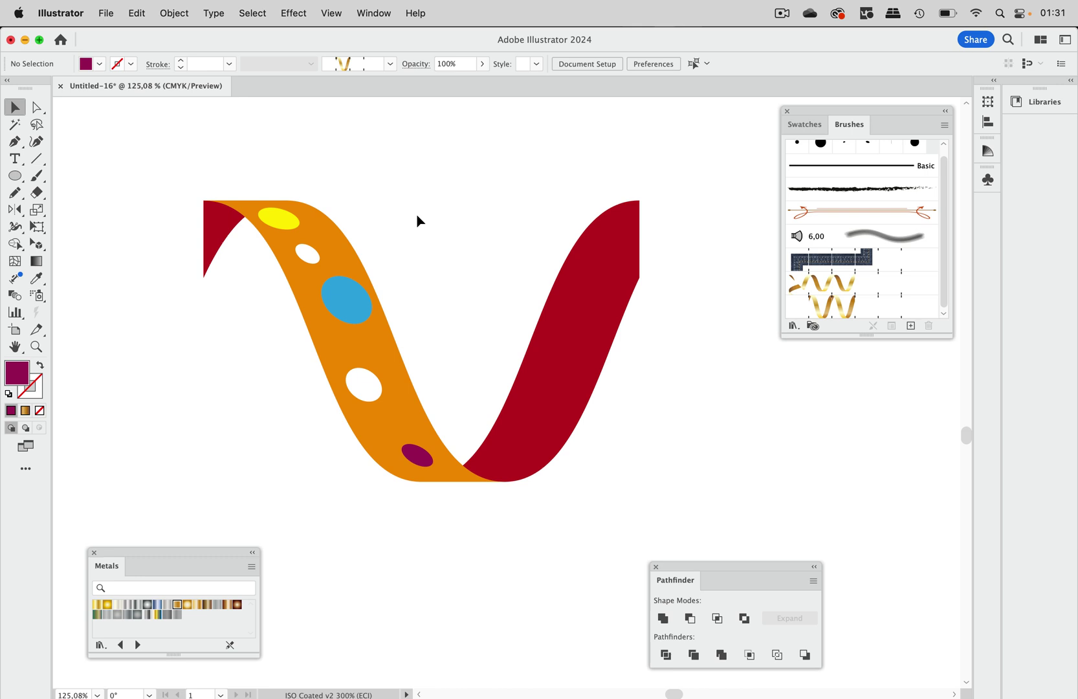
{"action": "left_click", "coordinate": [17, 181]}
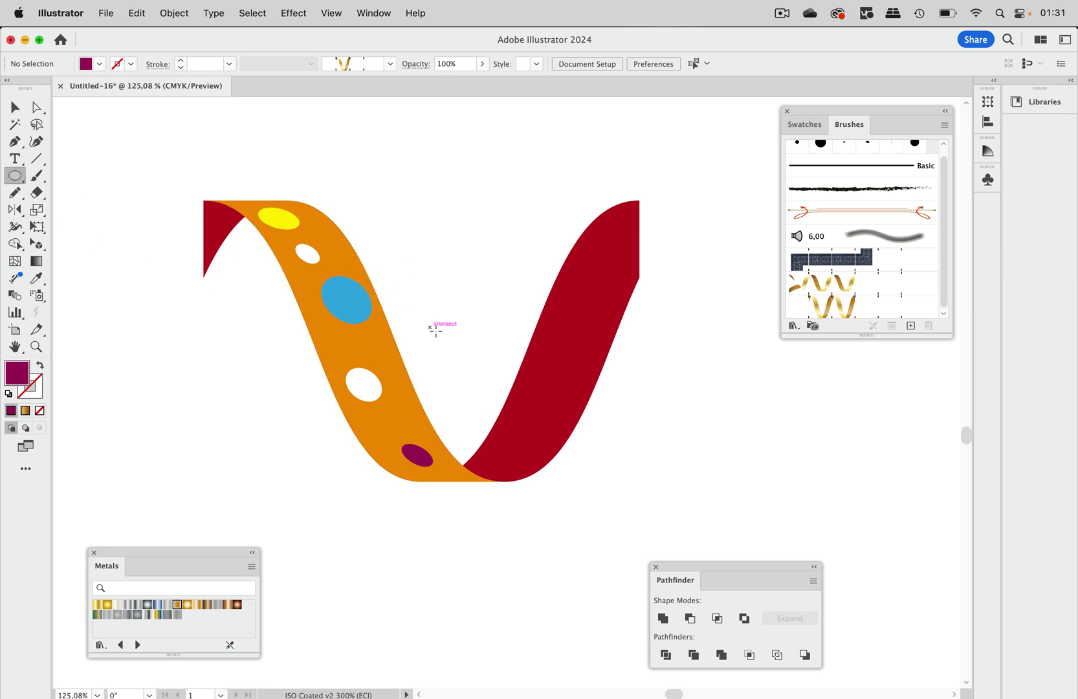
{"action": "mouse_move", "coordinate": [430, 327]}
{"action": "left_mouse_down"}
{"action": "mouse_move", "coordinate": [467, 364]}
{"action": "mouse_move", "coordinate": [386, 356]}
{"action": "left_mouse_up"}
Use Free Transform to squash the purple circle into a flattened, tilted oval dot
{"action": "left_click", "coordinate": [17, 108]}
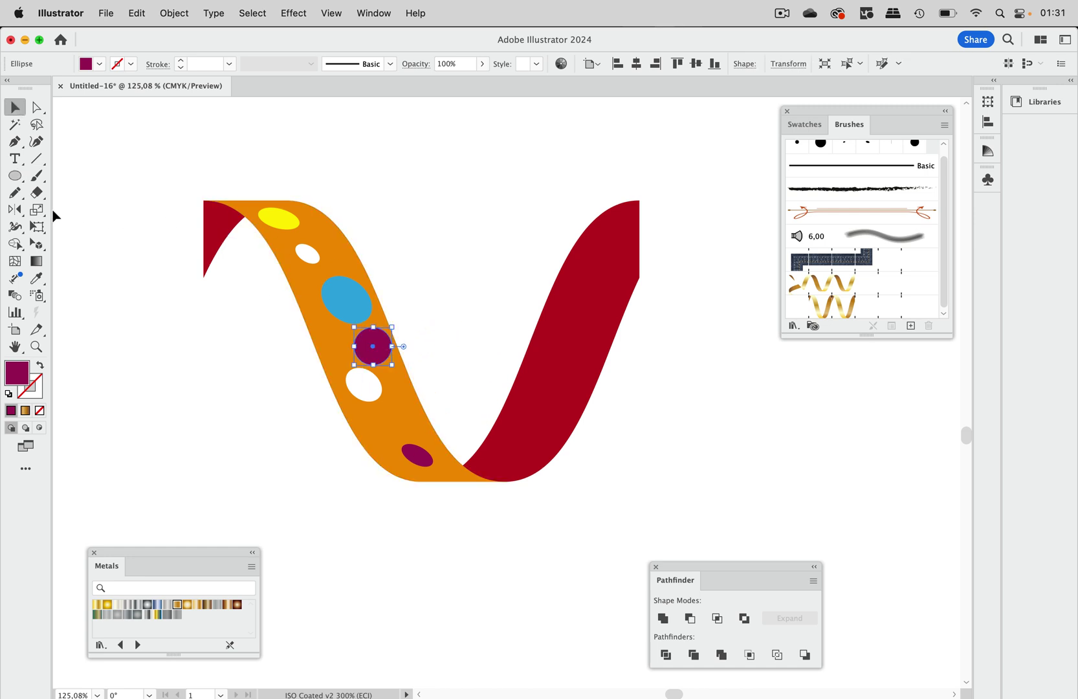
{"action": "left_click", "coordinate": [39, 227]}
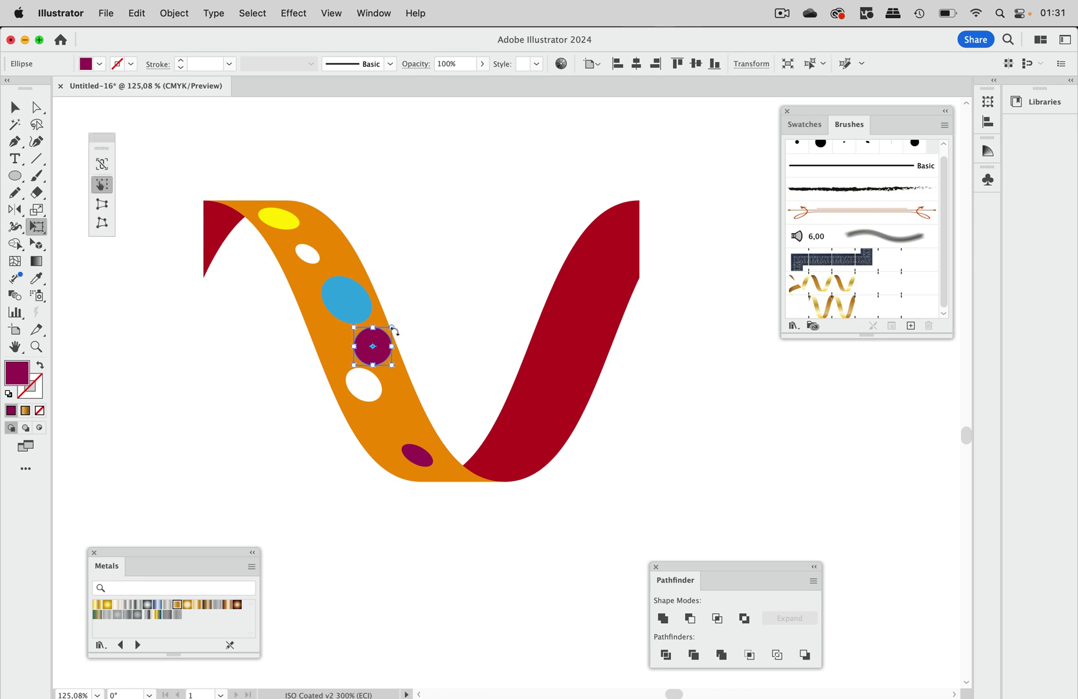
{"action": "left_click_drag", "start_coordinate": [374, 324], "coordinate": [377, 365]}
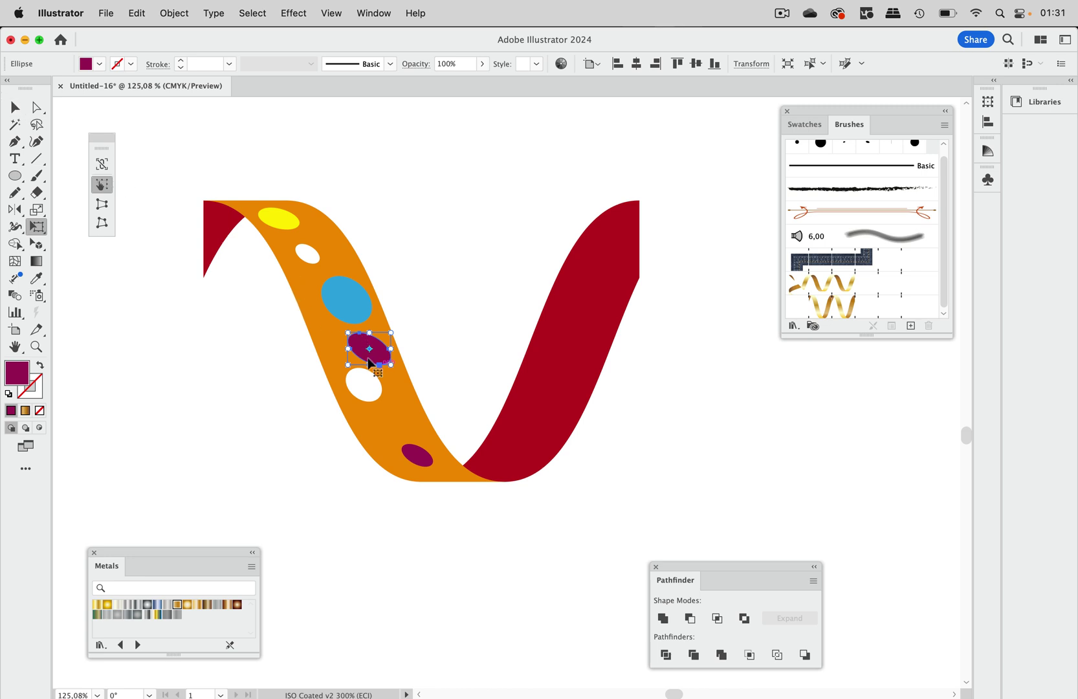
{"action": "mouse_move", "coordinate": [369, 364]}
{"action": "left_mouse_down"}
{"action": "mouse_move", "coordinate": [357, 356]}
{"action": "mouse_move", "coordinate": [369, 363]}
{"action": "left_mouse_up"}
{"action": "mouse_move", "coordinate": [390, 347]}
{"action": "left_mouse_down"}
{"action": "mouse_move", "coordinate": [380, 347]}
{"action": "mouse_move", "coordinate": [392, 347]}
{"action": "left_mouse_up"}
{"action": "left_click", "coordinate": [15, 107]}
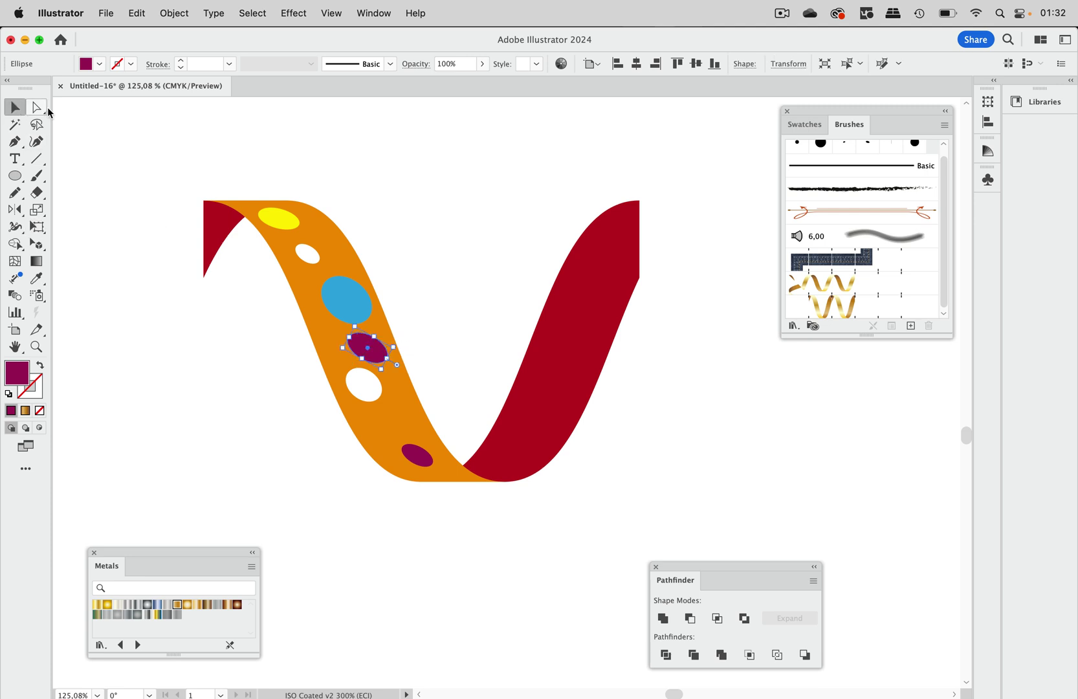
{"action": "left_click", "coordinate": [419, 250]}
Nudge the white dot and purple oval lower to even the spacing, then select all the tile artwork
{"action": "left_click_drag", "start_coordinate": [380, 385], "coordinate": [388, 411]}
{"action": "left_click_drag", "start_coordinate": [387, 357], "coordinate": [391, 371]}
{"action": "left_click", "coordinate": [455, 277]}
{"action": "left_click_drag", "start_coordinate": [162, 143], "coordinate": [685, 485]}
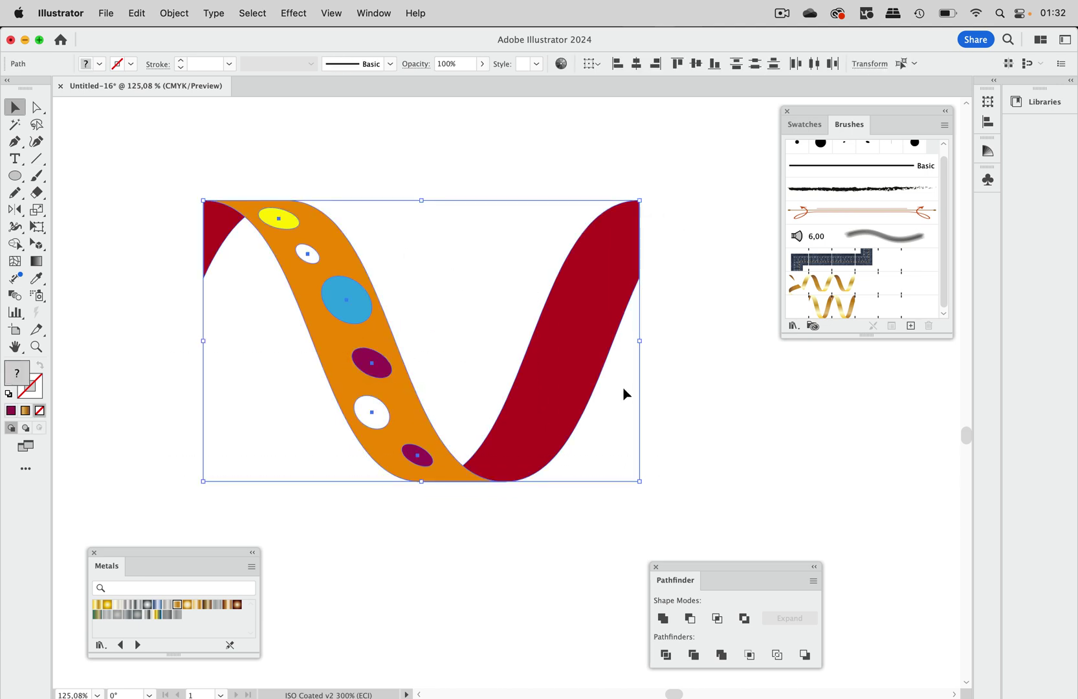
Add the selected ribbon tile to the Brushes panel as a Pattern Brush with the corner tile set to None
{"action": "left_click_drag", "start_coordinate": [575, 347], "coordinate": [814, 295]}
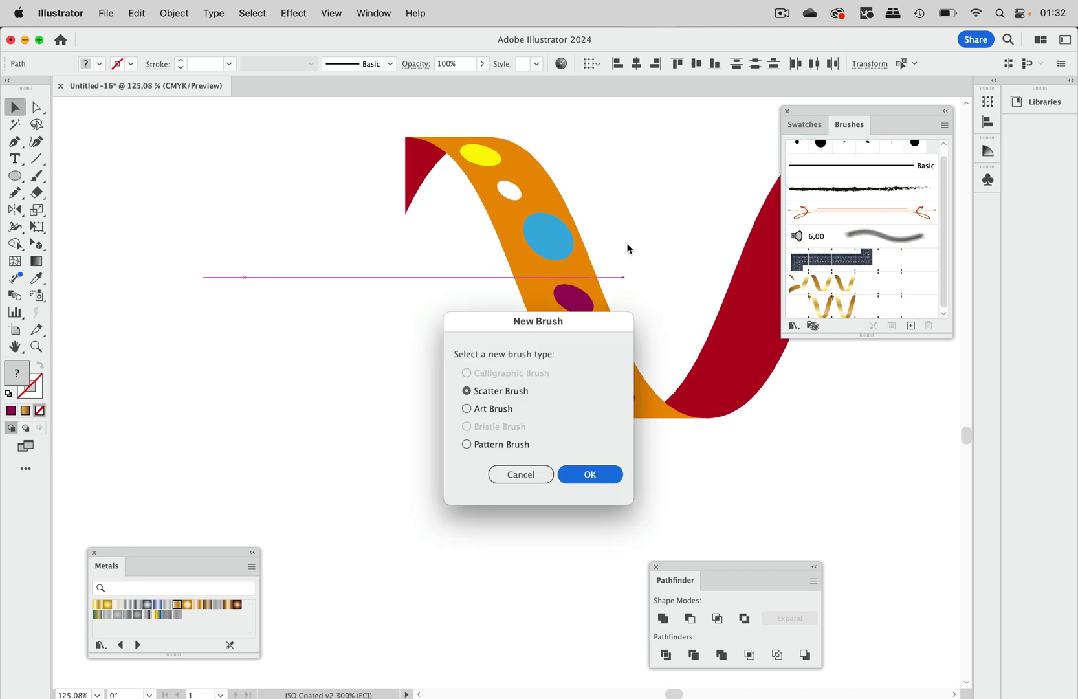
{"action": "left_click", "coordinate": [509, 446]}
{"action": "left_click", "coordinate": [586, 474]}
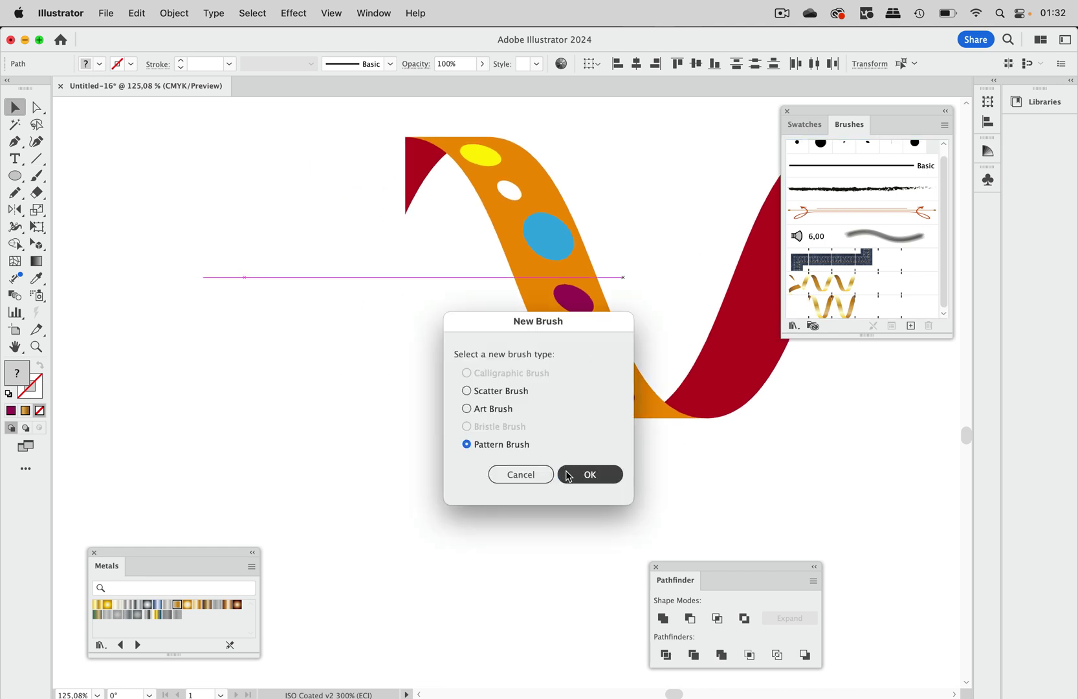
{"action": "left_click", "coordinate": [349, 295]}
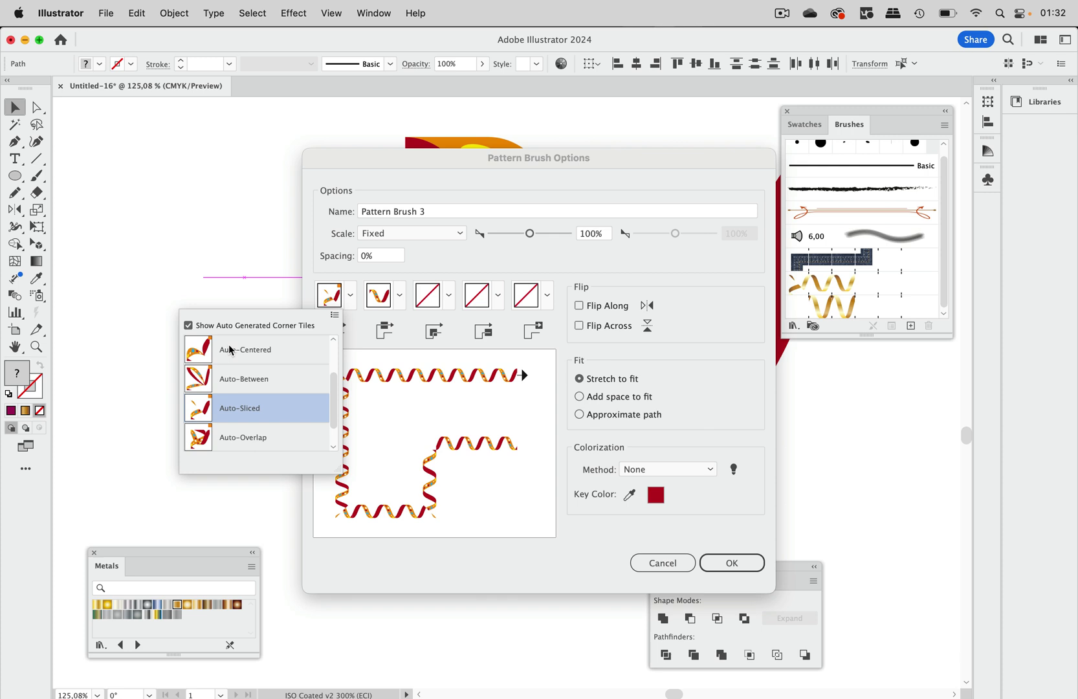
{"action": "scroll", "coordinate": [231, 350], "scroll_direction": "up", "scroll_amount": 2}
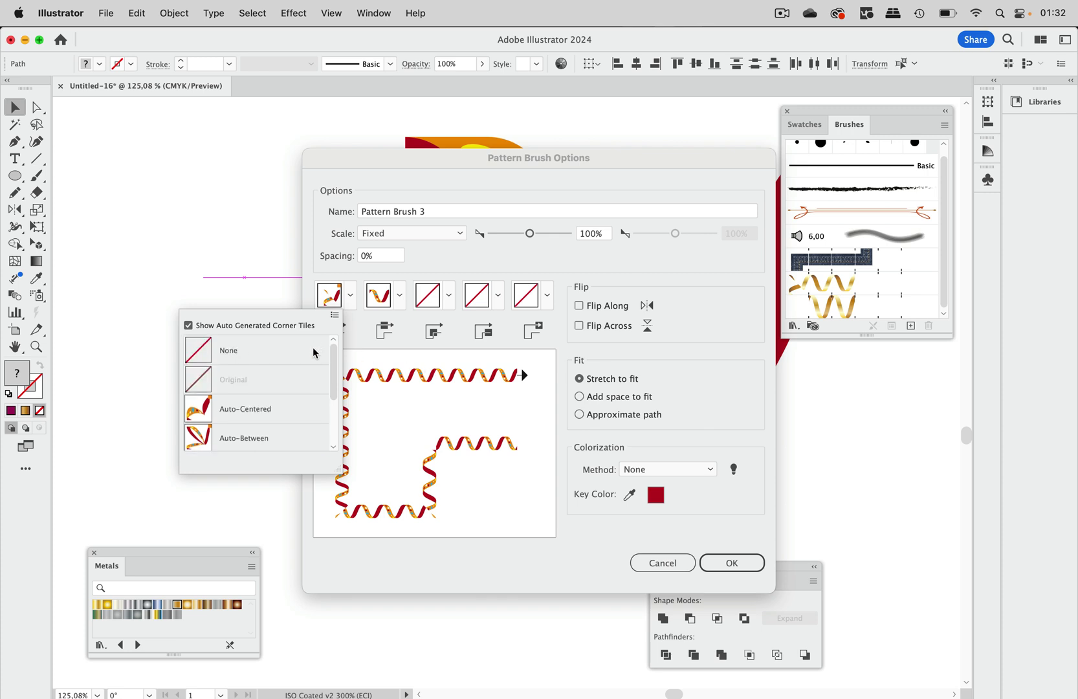
{"action": "left_click", "coordinate": [313, 353]}
{"action": "left_click", "coordinate": [729, 562]}
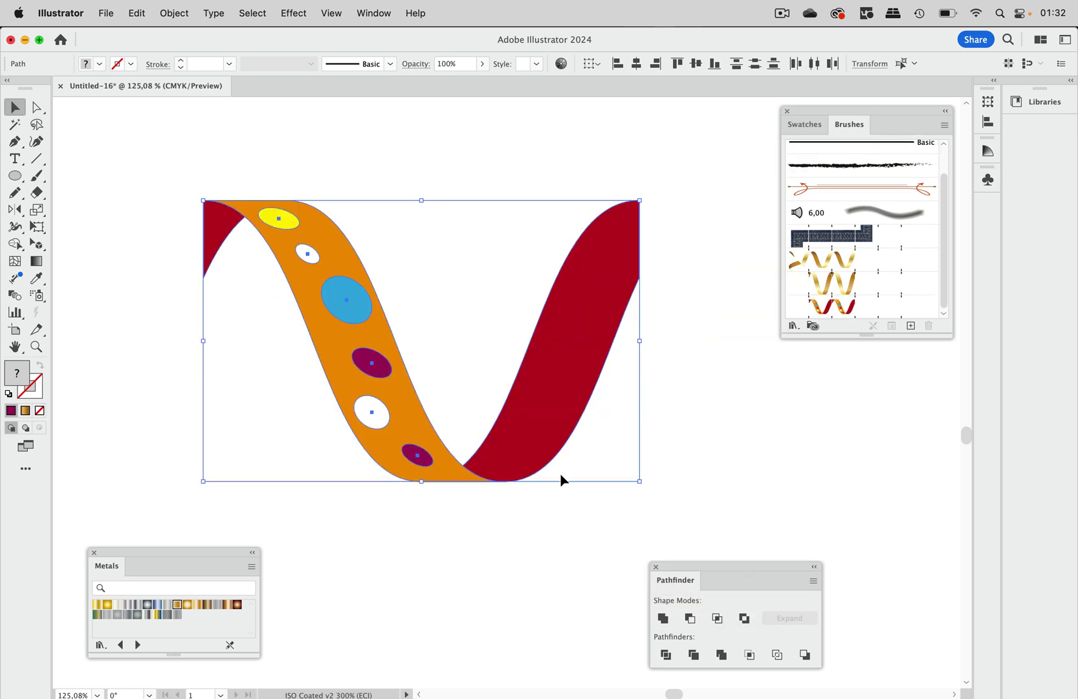
{"action": "scroll", "coordinate": [544, 469], "scroll_direction": "down", "scroll_amount": 3}
{"action": "scroll", "coordinate": [527, 463], "scroll_direction": "up", "scroll_amount": 5}
{"action": "scroll", "coordinate": [527, 462], "scroll_direction": "down", "scroll_amount": 3}
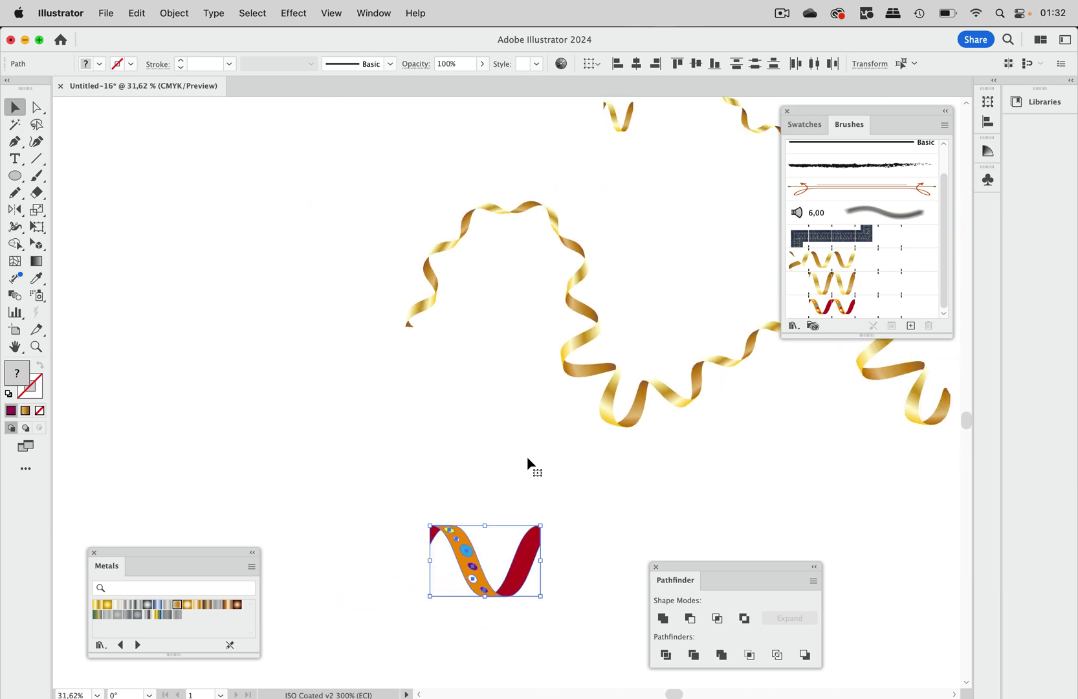
{"action": "scroll", "coordinate": [527, 463], "scroll_direction": "right", "scroll_amount": 4}
Draw a wavy Pencil path across the artboard and apply Pattern Brush 3 to it
{"action": "left_click", "coordinate": [14, 192]}
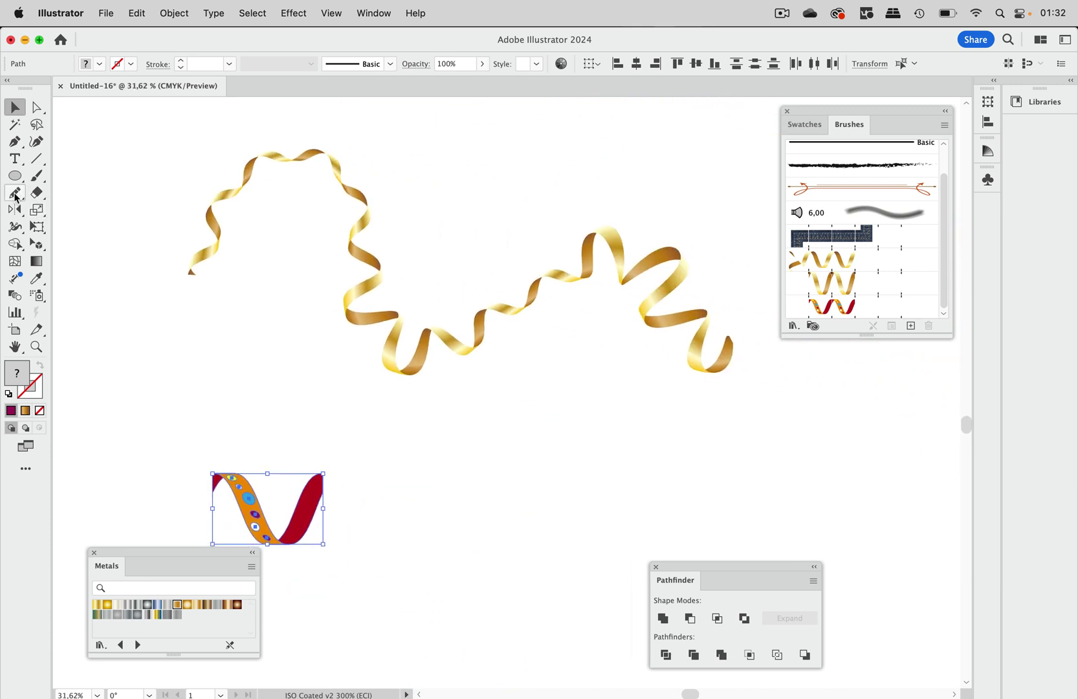
{"action": "mouse_move", "coordinate": [163, 348]}
{"action": "left_mouse_down"}
{"action": "mouse_move", "coordinate": [275, 306]}
{"action": "mouse_move", "coordinate": [343, 433]}
{"action": "mouse_move", "coordinate": [387, 456]}
{"action": "mouse_move", "coordinate": [580, 372]}
{"action": "mouse_move", "coordinate": [692, 445]}
{"action": "mouse_move", "coordinate": [853, 402]}
{"action": "left_mouse_up"}
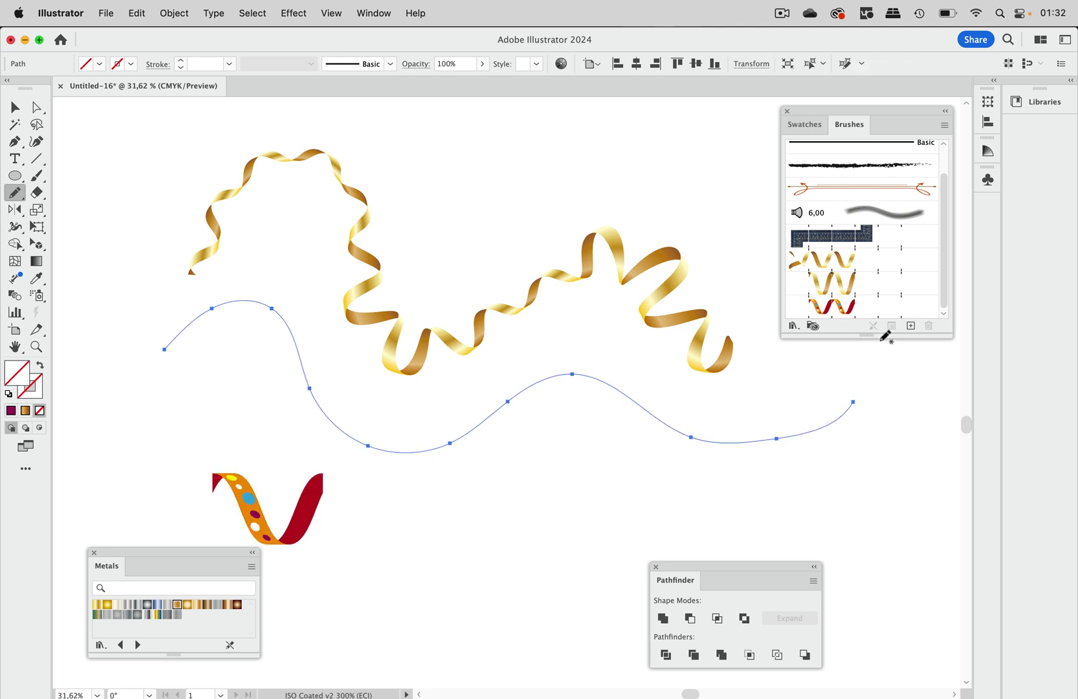
{"action": "left_click", "coordinate": [857, 306]}
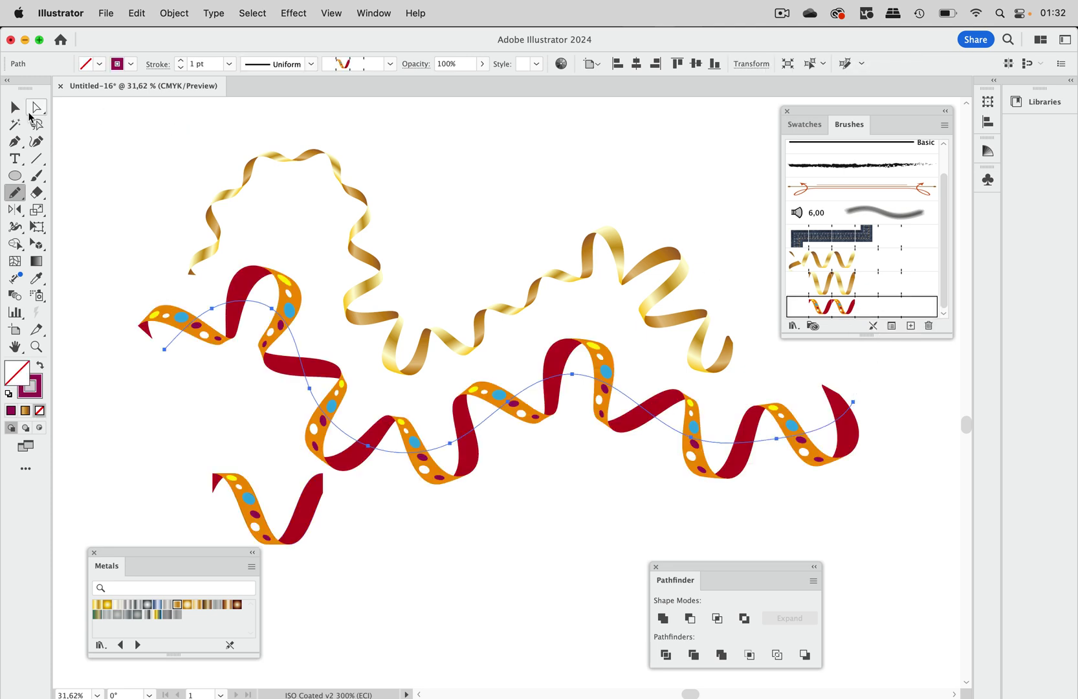
{"action": "left_click", "coordinate": [14, 108]}
{"action": "left_click", "coordinate": [492, 222]}
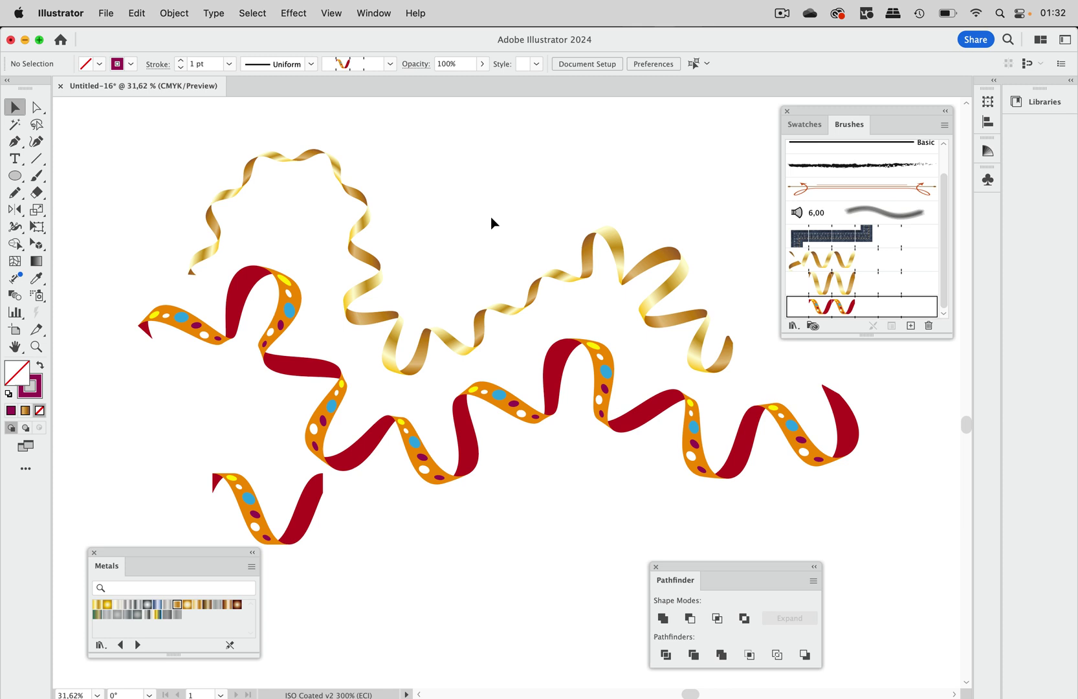